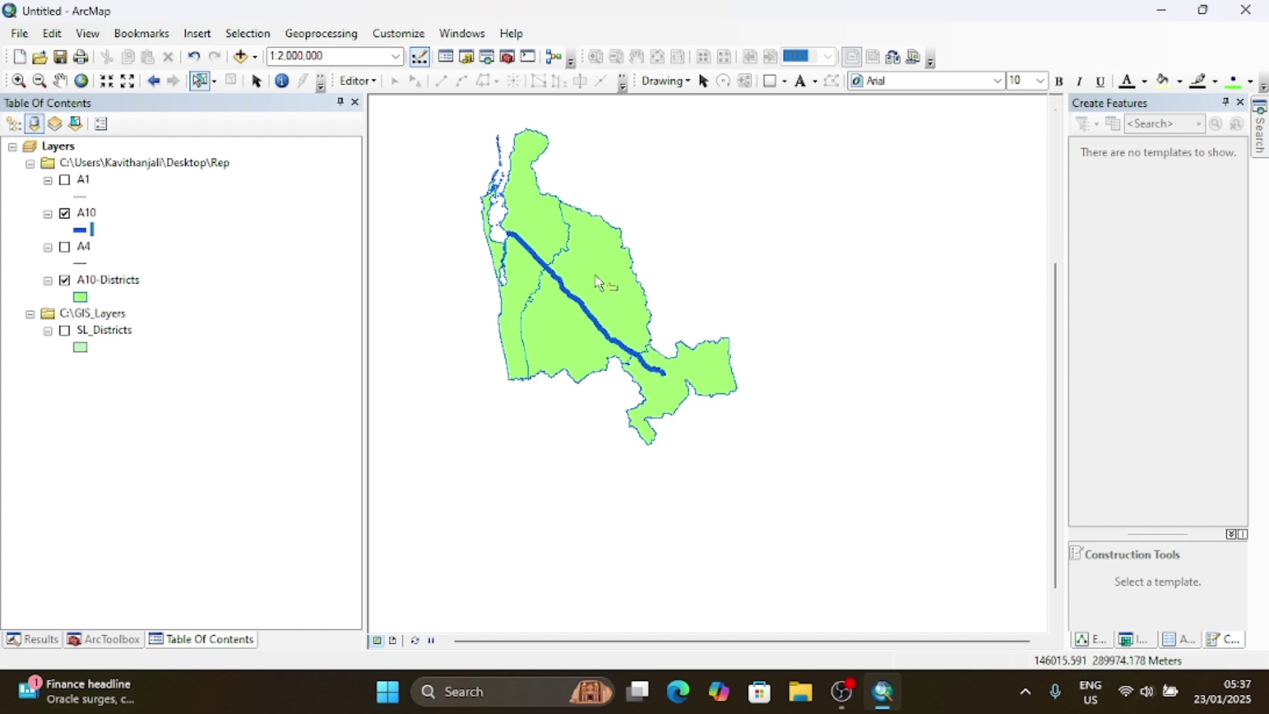
Step: Examine the attribute table of the A10-Districts layer for the districts the road crosses, and close it
{"action": "left_click", "coordinate": [116, 283]}
{"action": "right_click", "coordinate": [117, 289]}
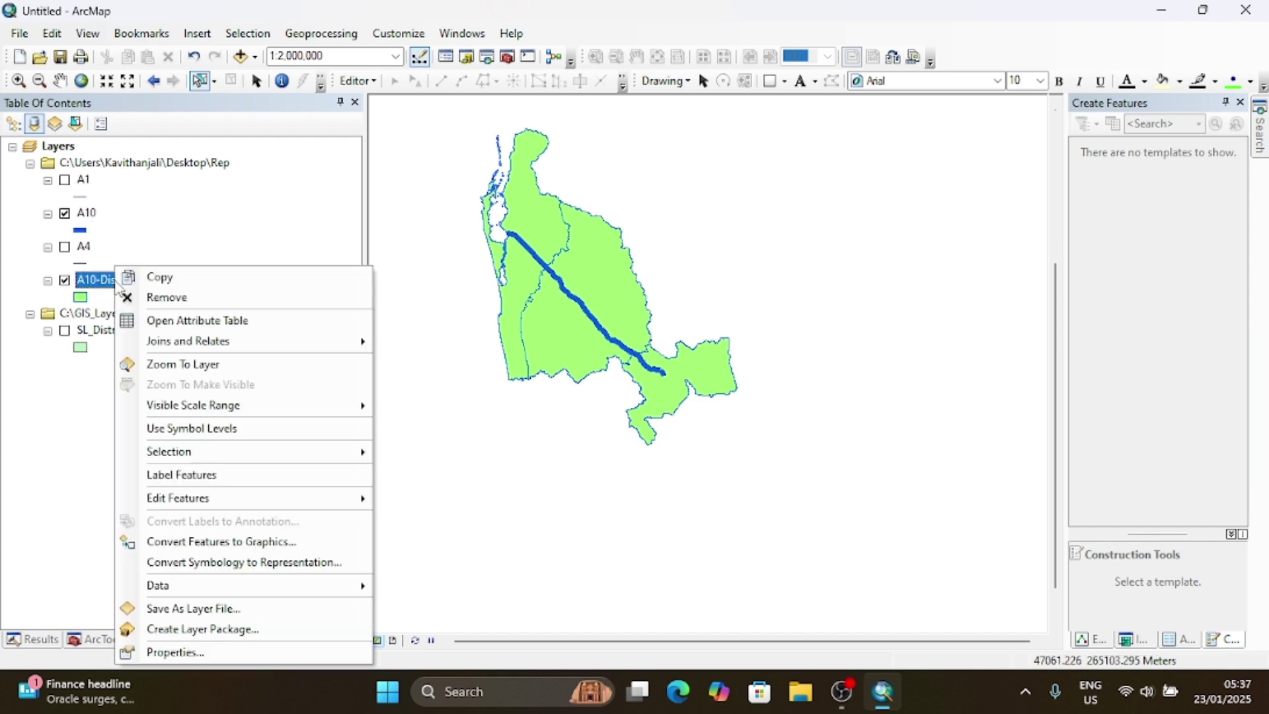
{"action": "left_click", "coordinate": [195, 321]}
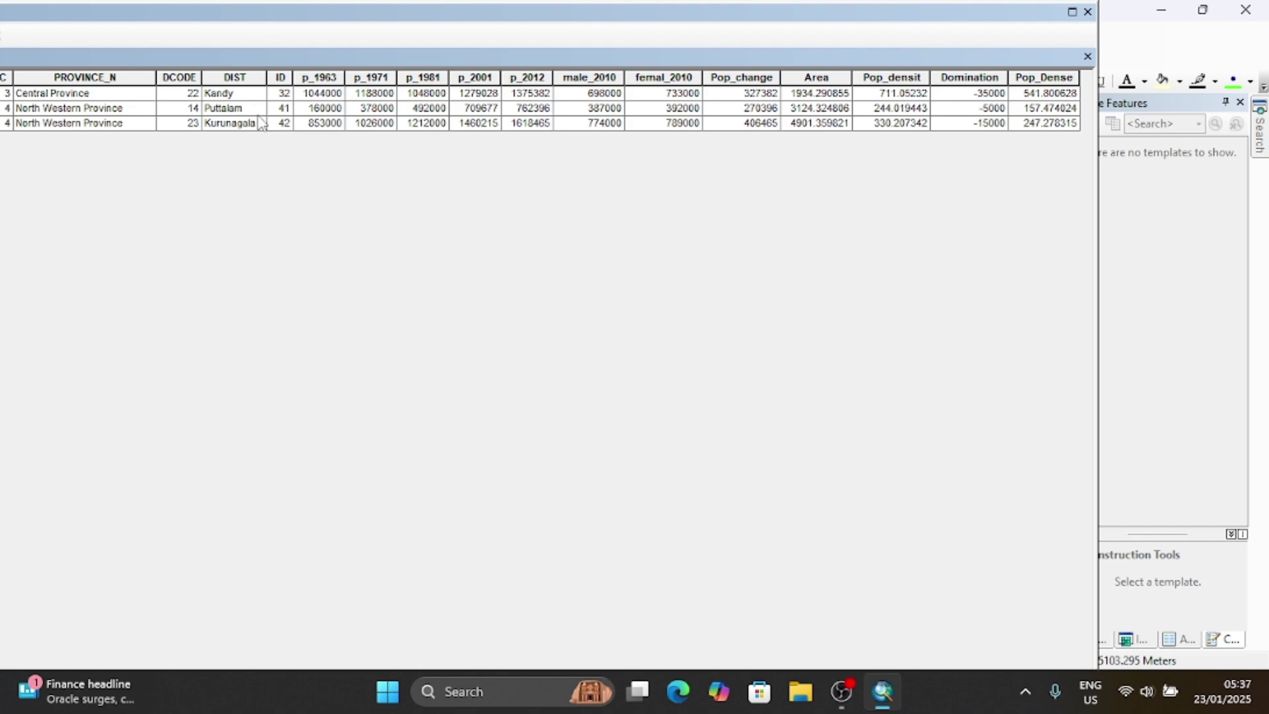
{"action": "left_click", "coordinate": [1087, 11]}
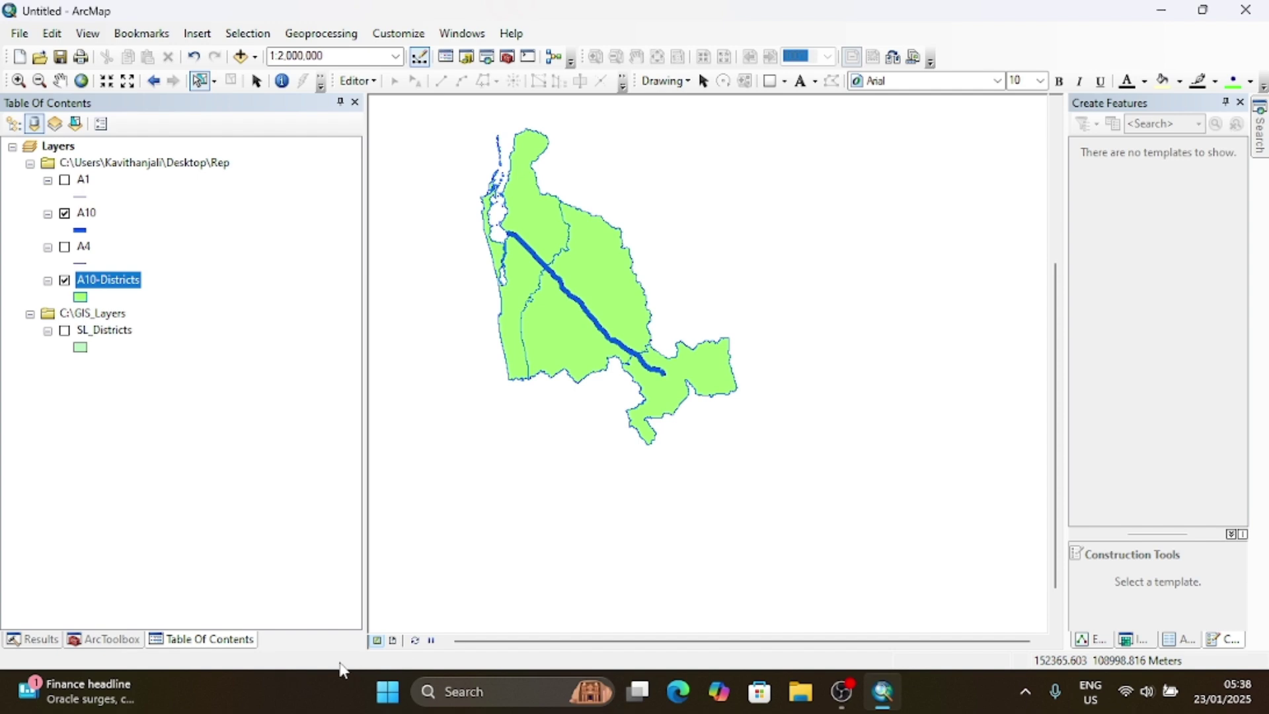
Step: Switch to the page layout and fit the map to the extent of the A10-Districts layer
{"action": "left_click", "coordinate": [394, 640]}
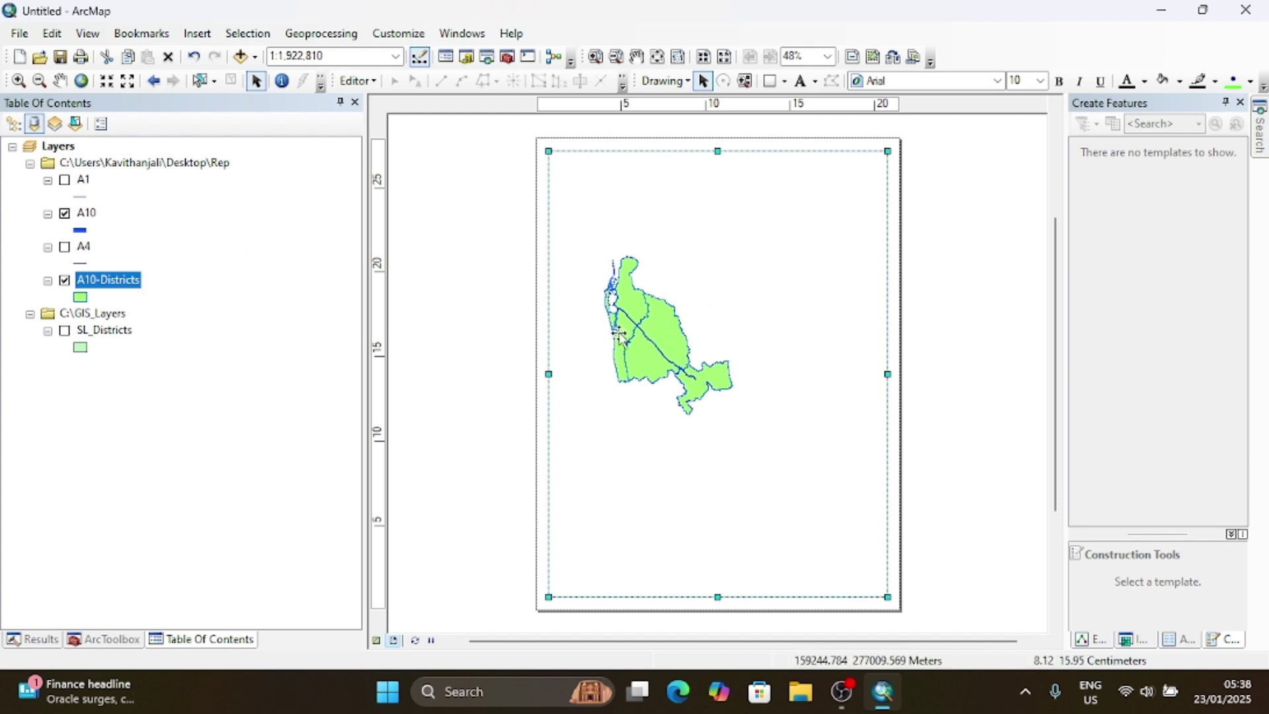
{"action": "right_click", "coordinate": [120, 277]}
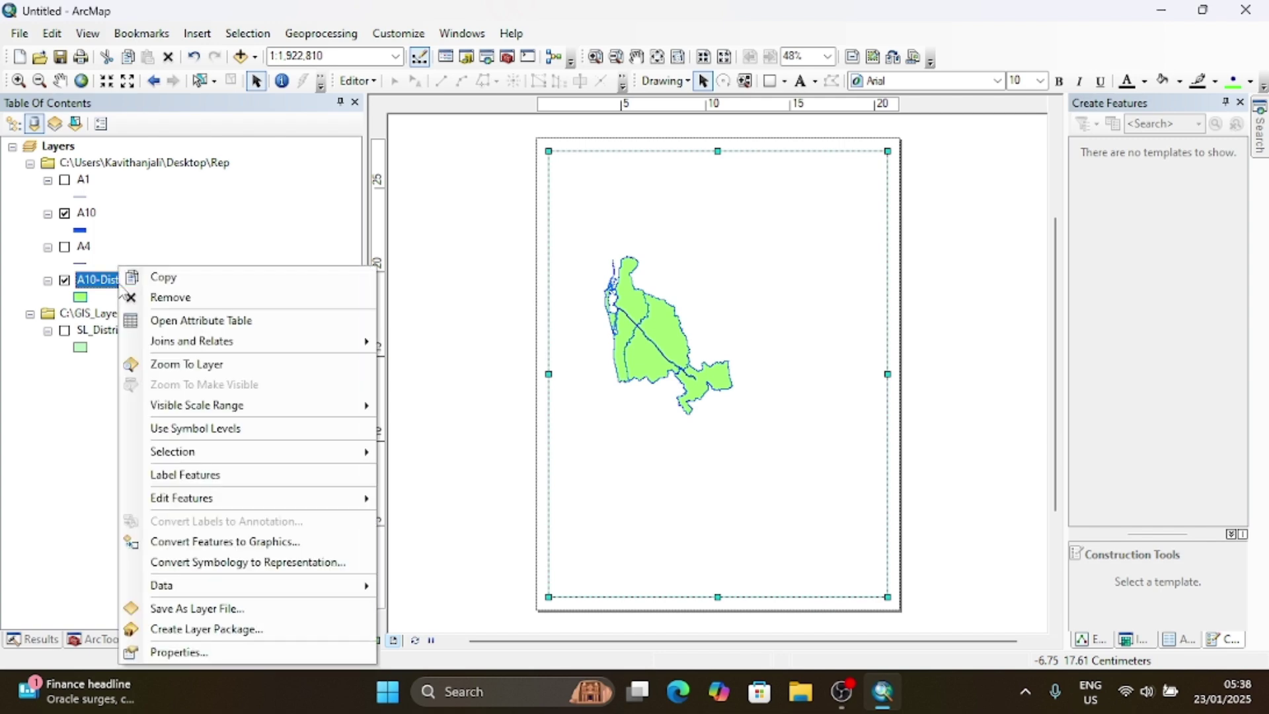
{"action": "left_click", "coordinate": [209, 366]}
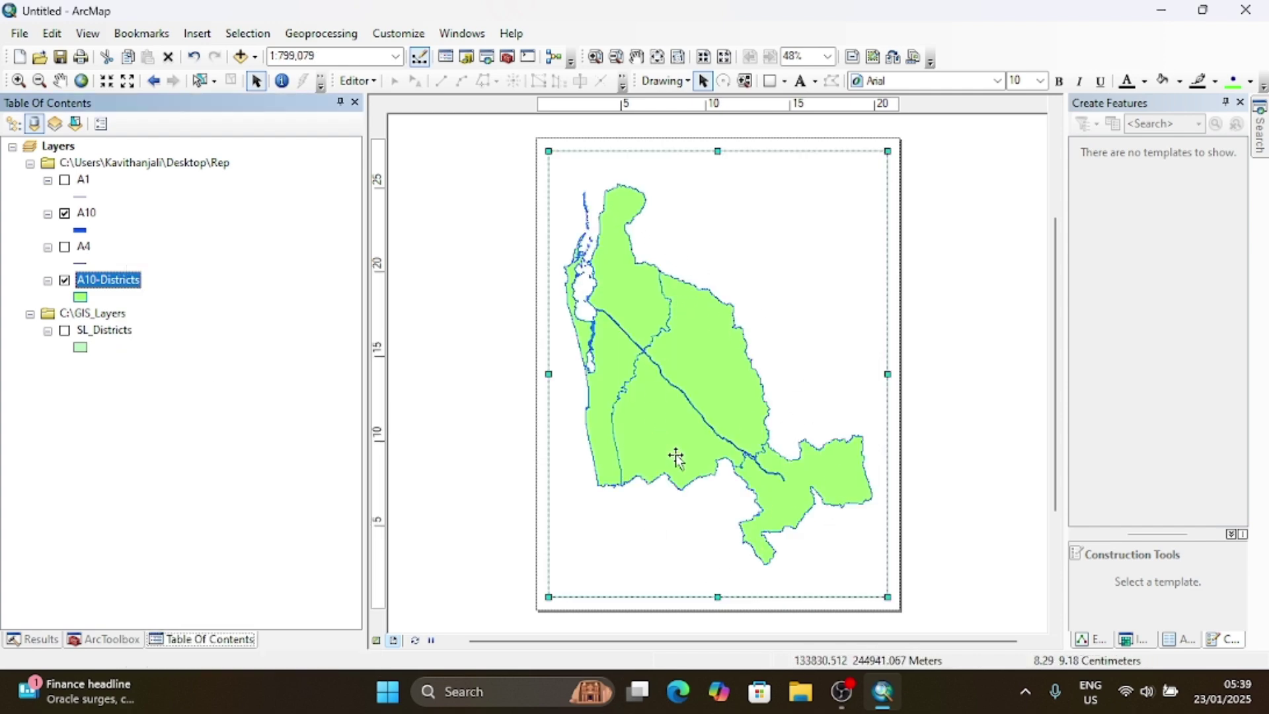
Step: Change the A10 road layer's line color to dark magenta
{"action": "left_click", "coordinate": [79, 231]}
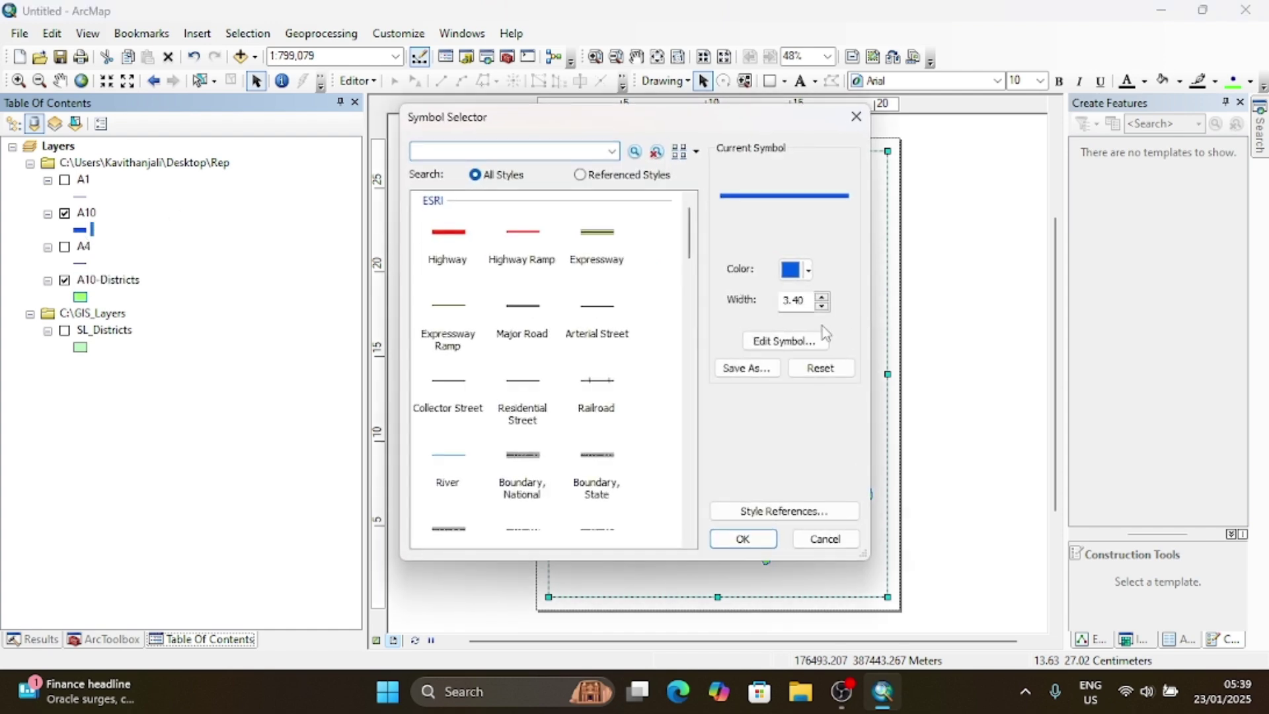
{"action": "left_click", "coordinate": [809, 269]}
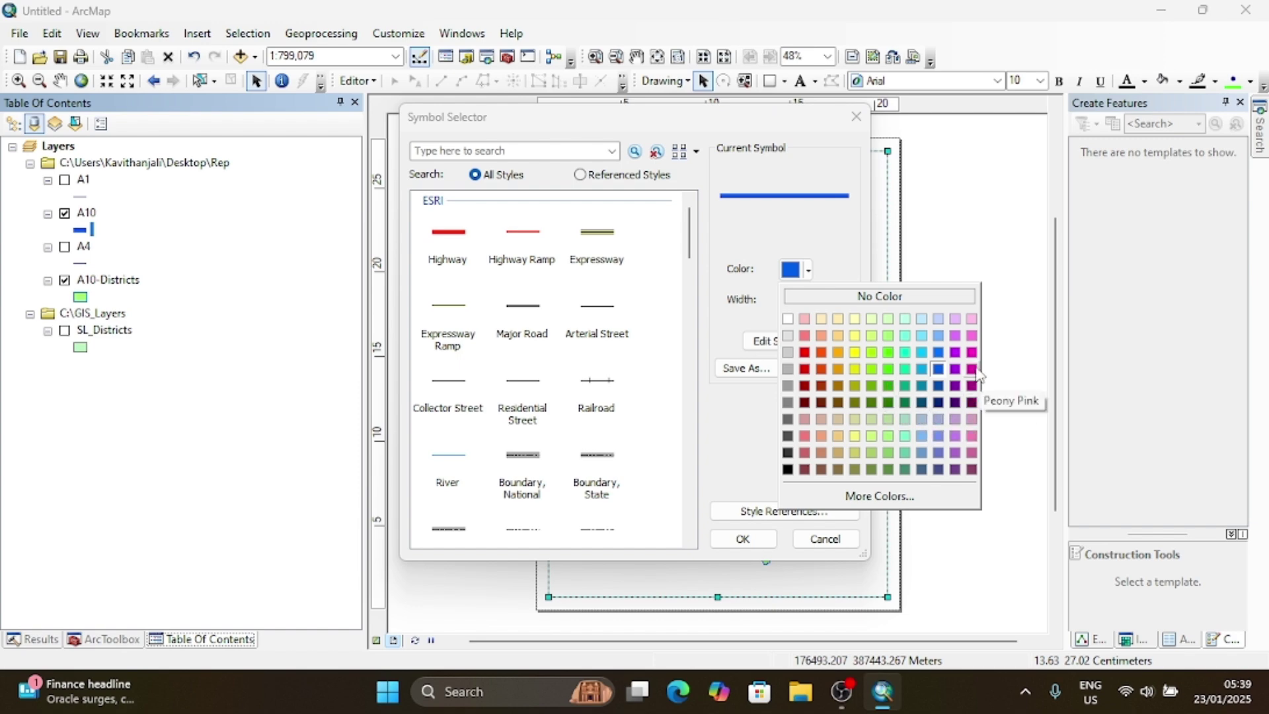
{"action": "left_click", "coordinate": [972, 386]}
{"action": "left_click", "coordinate": [743, 539]}
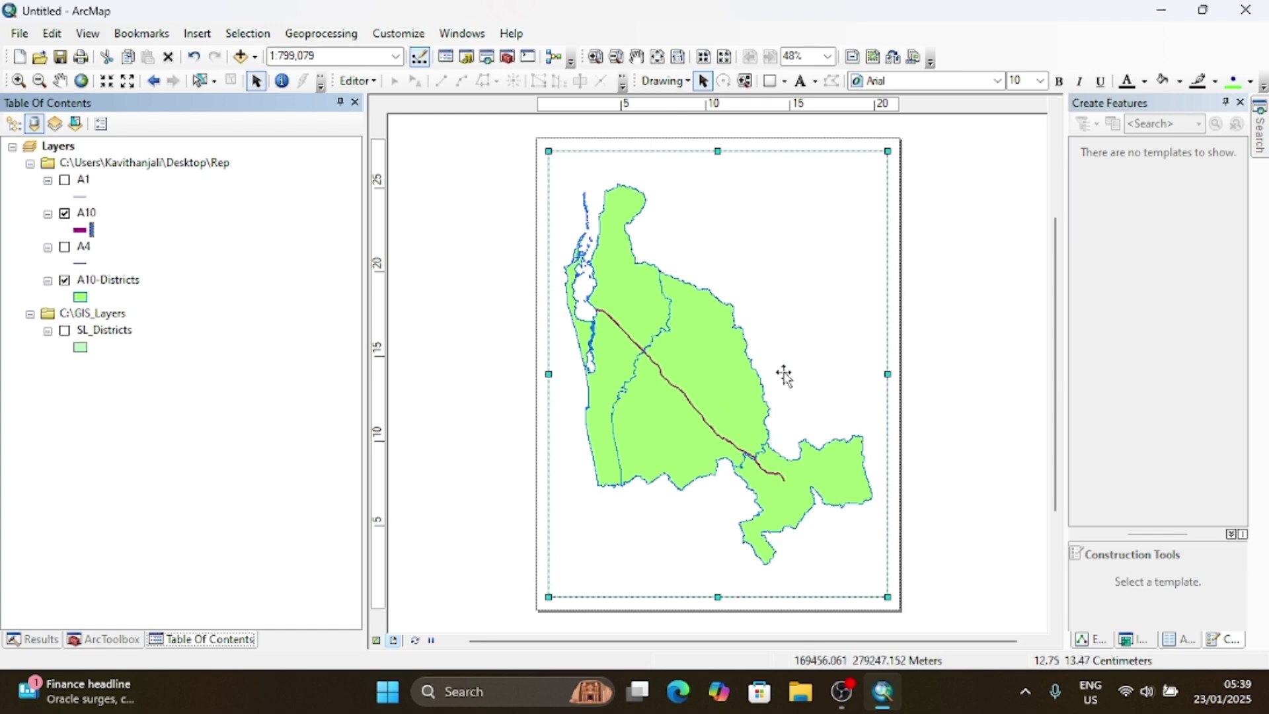
Step: Insert a map title reading "A10 - Disrticts" on the layout
{"action": "left_click", "coordinate": [197, 35]}
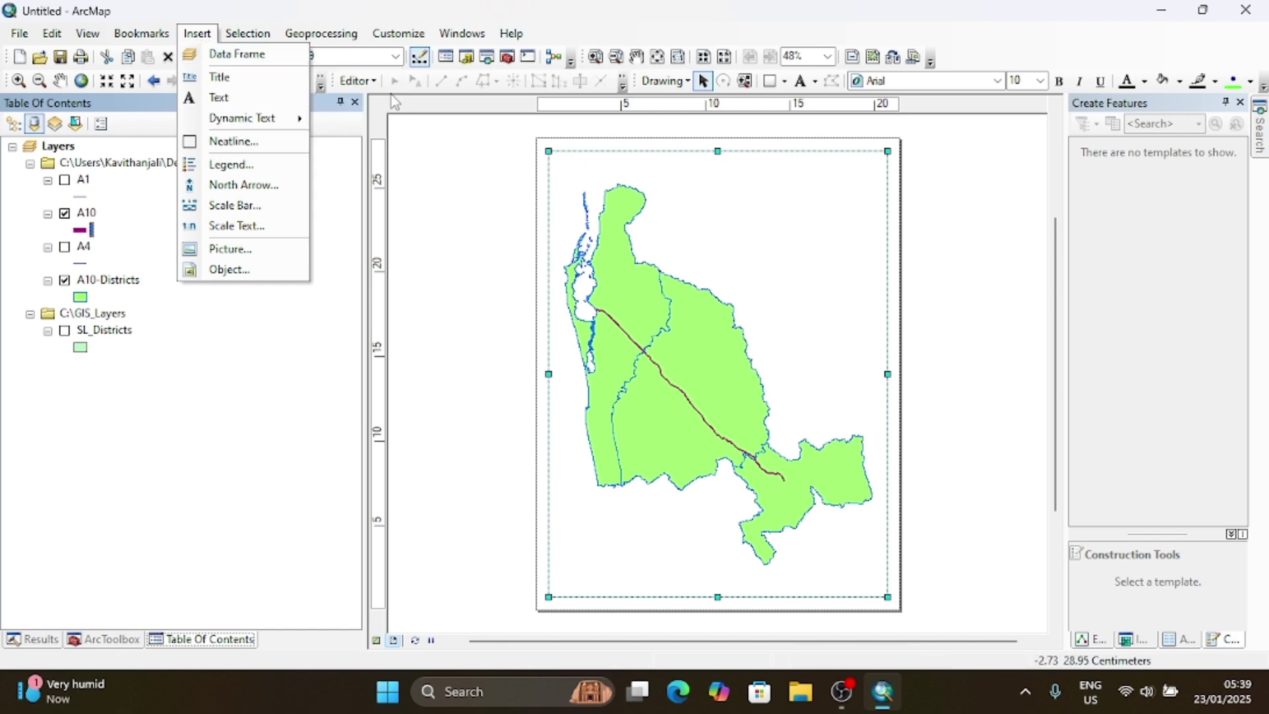
{"action": "left_click", "coordinate": [246, 84]}
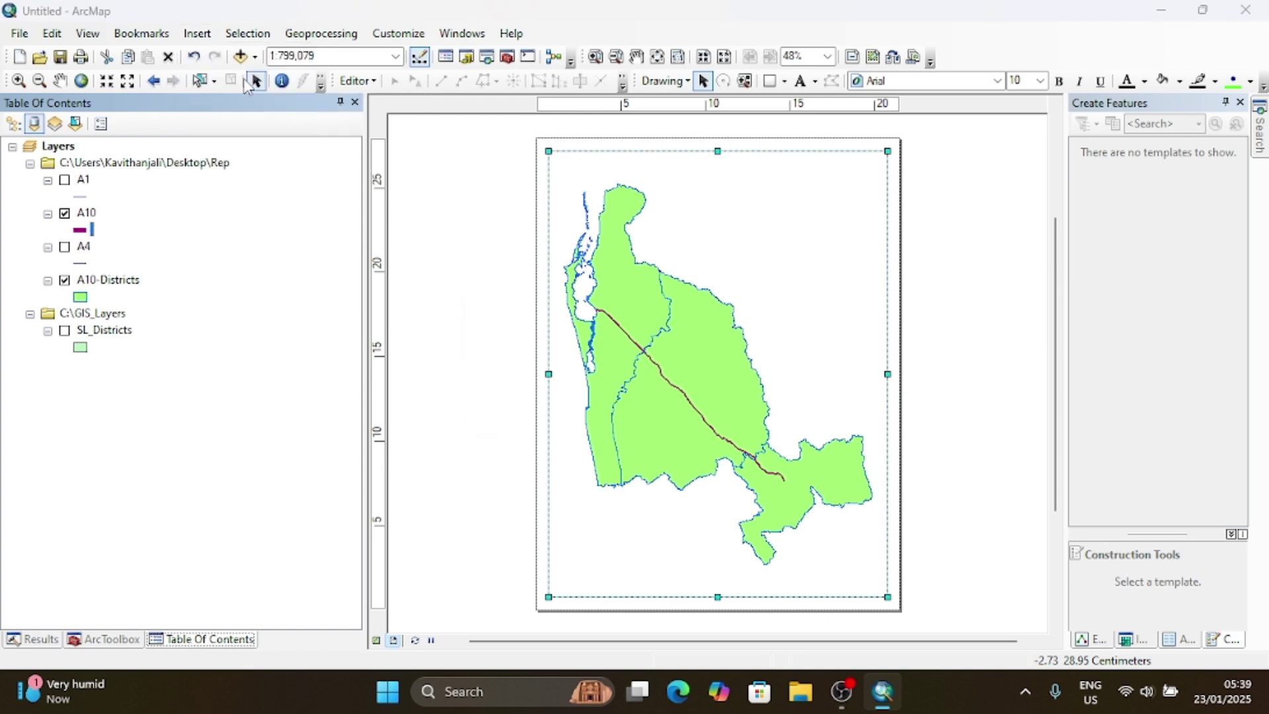
{"action": "type", "text": "A10 - Disticts"}
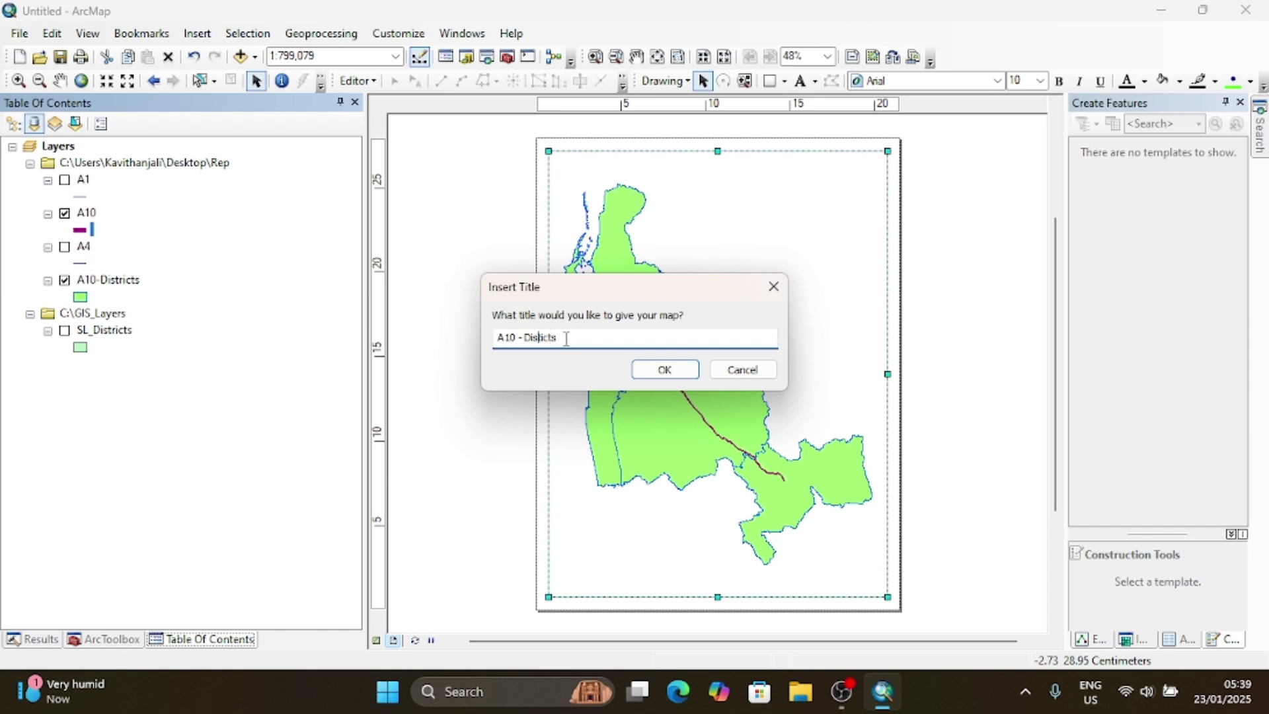
{"action": "left_click", "coordinate": [539, 338]}
{"action": "type", "text": "r"}
{"action": "left_click", "coordinate": [664, 369]}
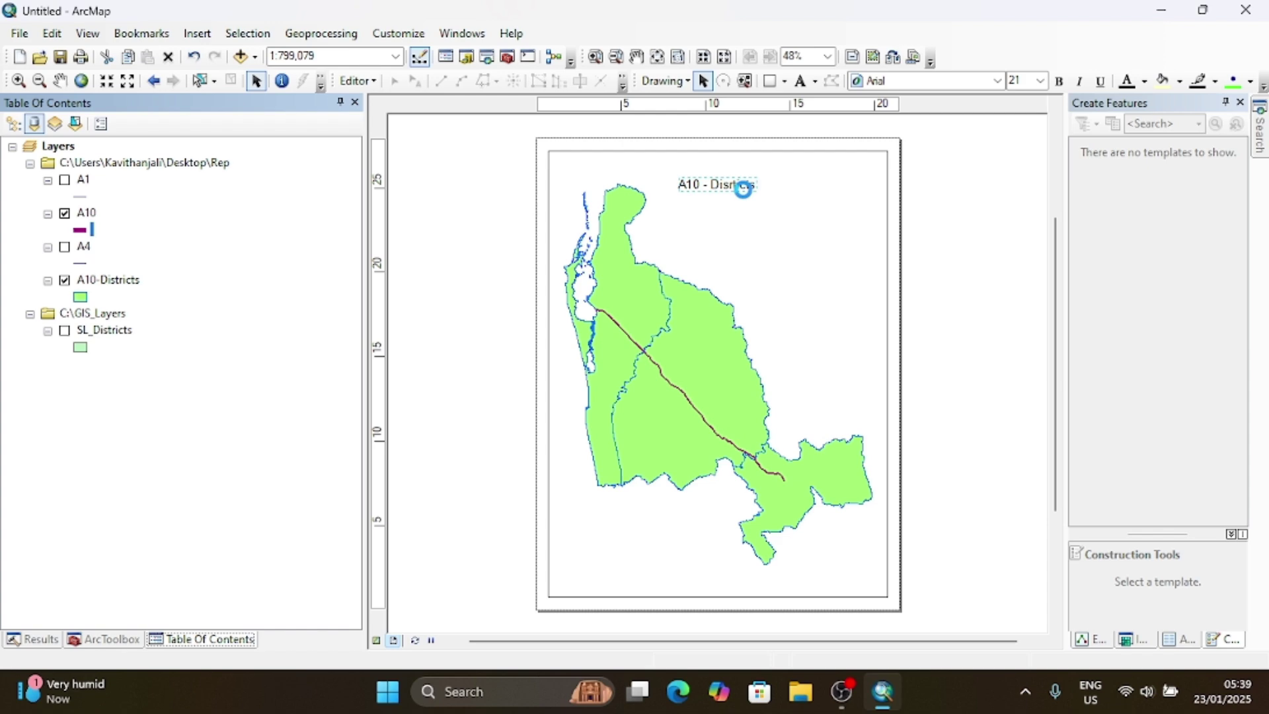
Step: Make the map title bold and underlined, and move it up close to the upper edge of the data frame
{"action": "left_click", "coordinate": [727, 209]}
{"action": "left_click", "coordinate": [730, 188]}
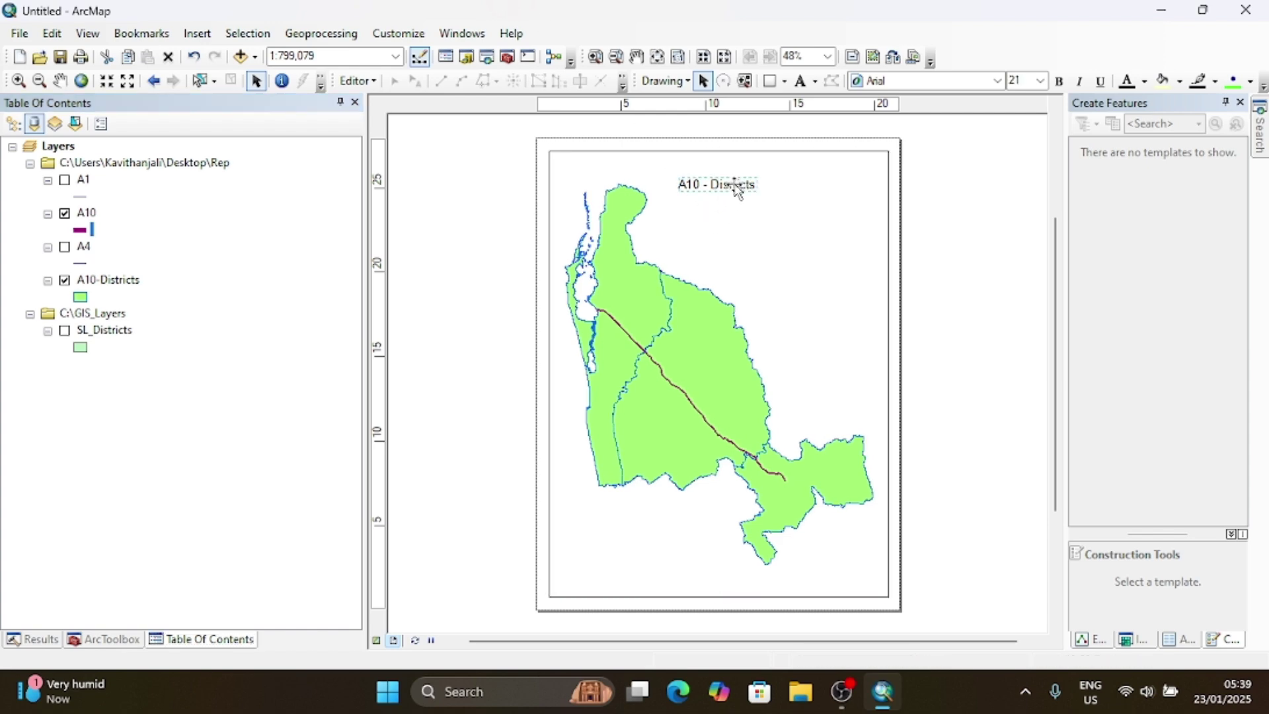
{"action": "left_click", "coordinate": [1041, 81]}
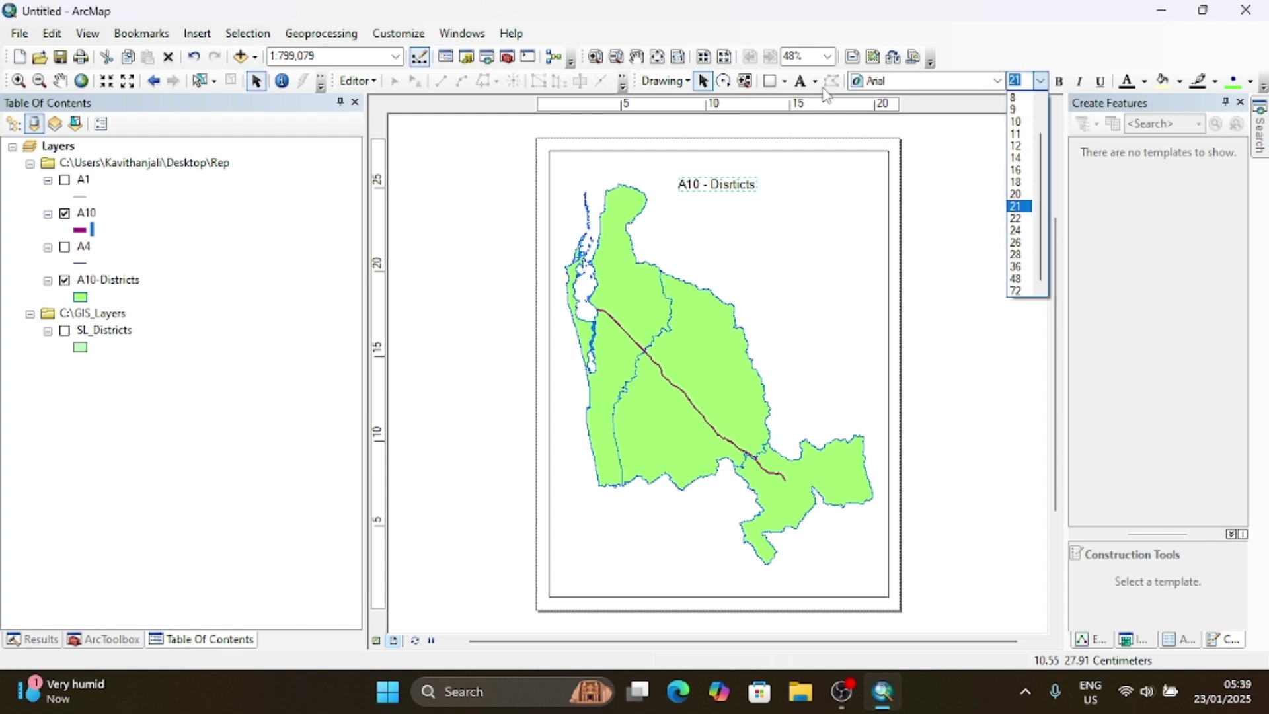
{"action": "left_click", "coordinate": [1060, 84]}
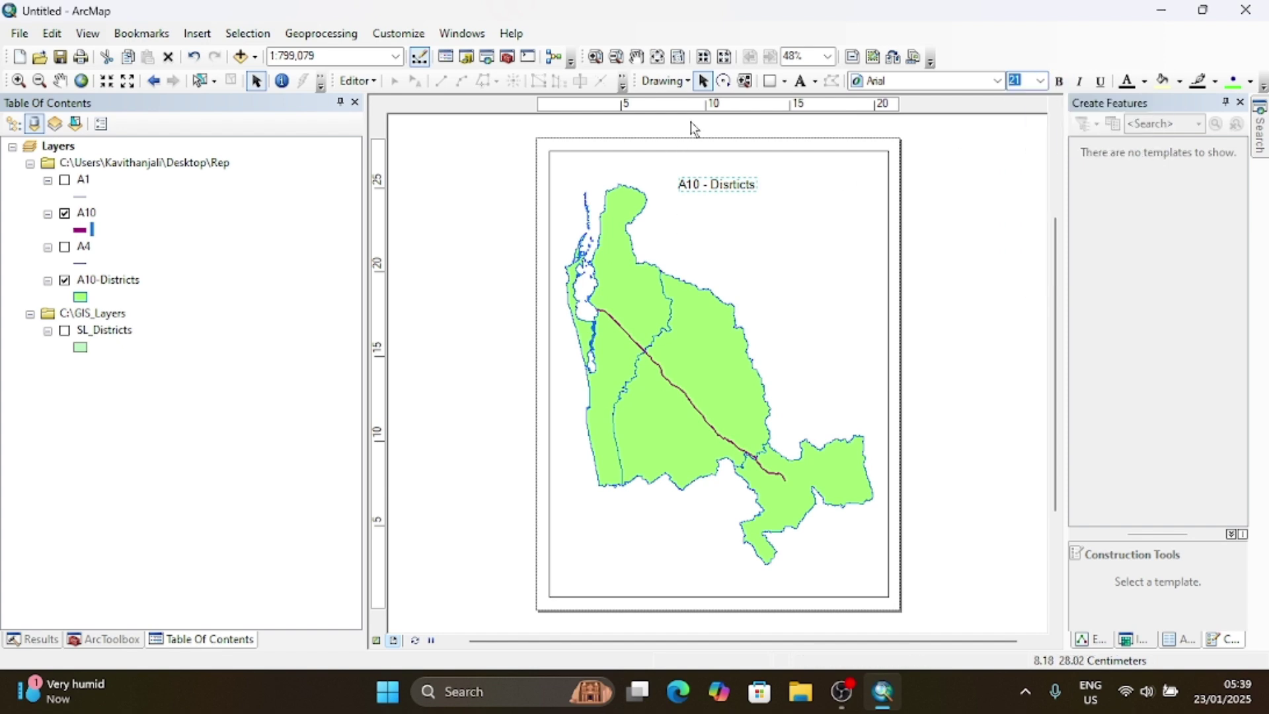
{"action": "left_click", "coordinate": [716, 187]}
{"action": "left_click", "coordinate": [716, 187]}
{"action": "left_click", "coordinate": [1059, 81]}
{"action": "left_click", "coordinate": [1100, 82]}
{"action": "key", "text": "ctrl+c"}
{"action": "key", "text": "ctrl+v"}
{"action": "left_click_drag", "start_coordinate": [716, 192], "coordinate": [725, 174]}
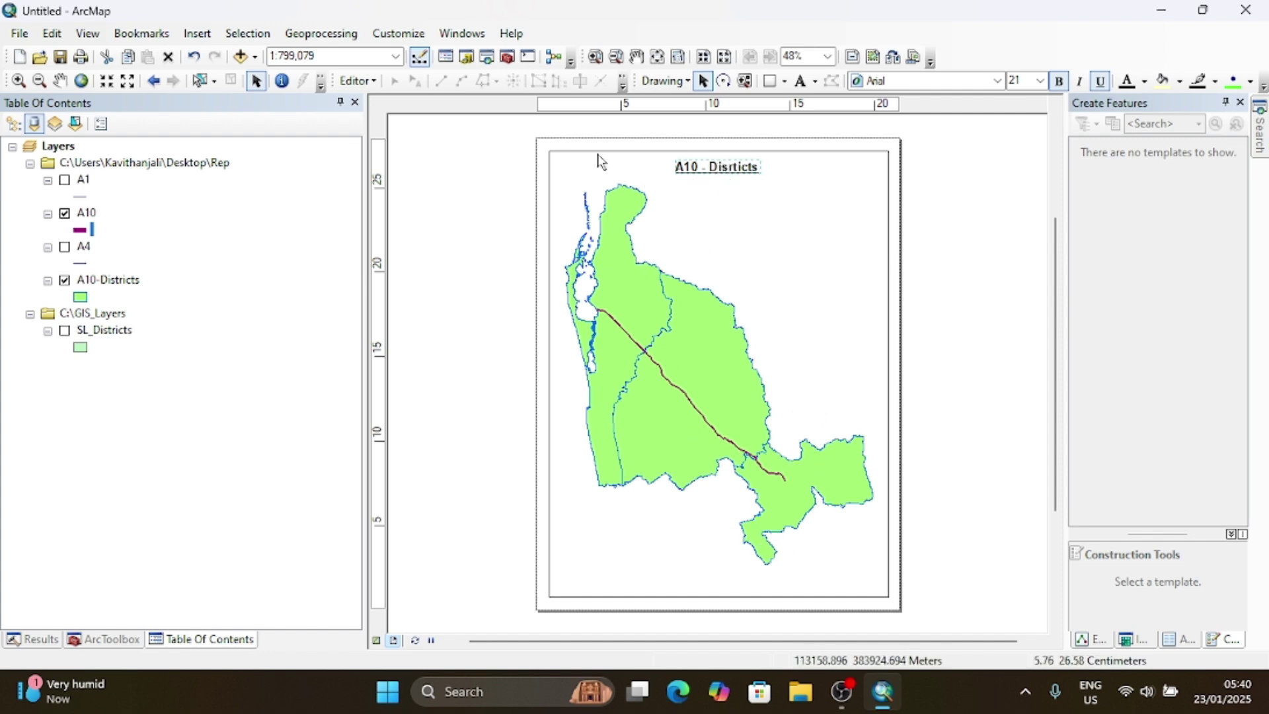
{"action": "left_click", "coordinate": [211, 37]}
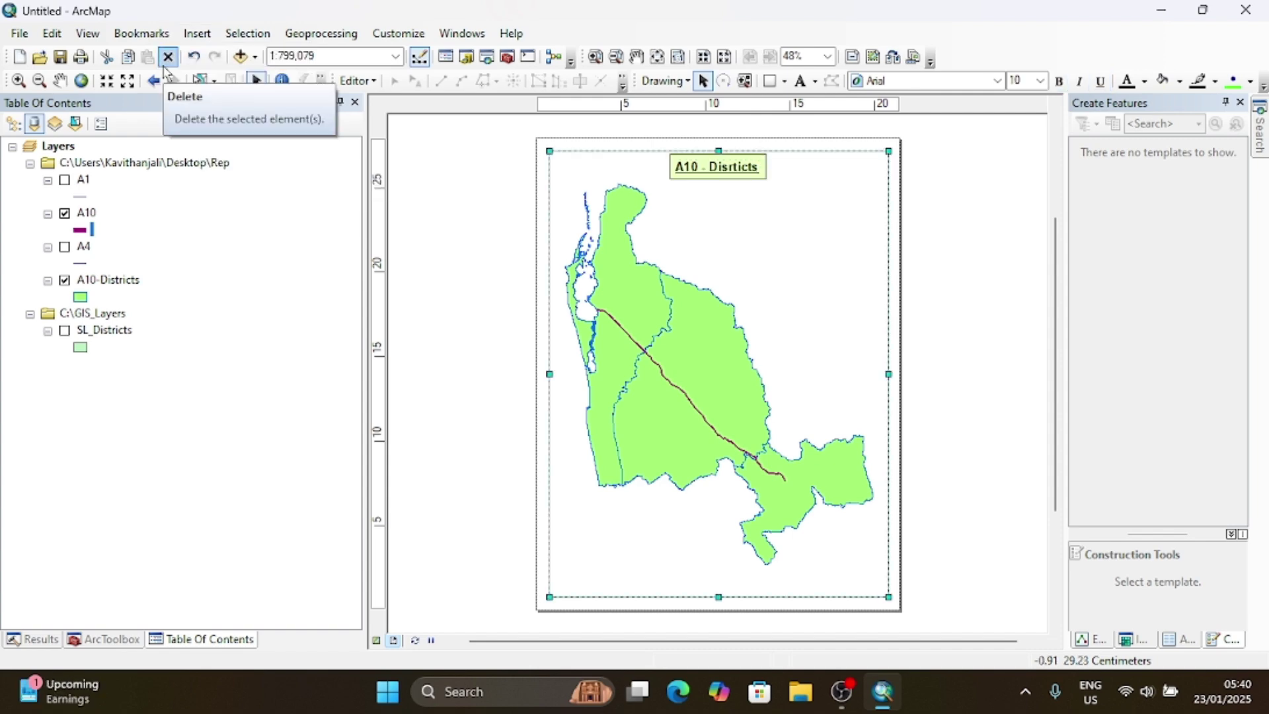
{"action": "left_click", "coordinate": [168, 58]}
{"action": "left_click", "coordinate": [739, 196]}
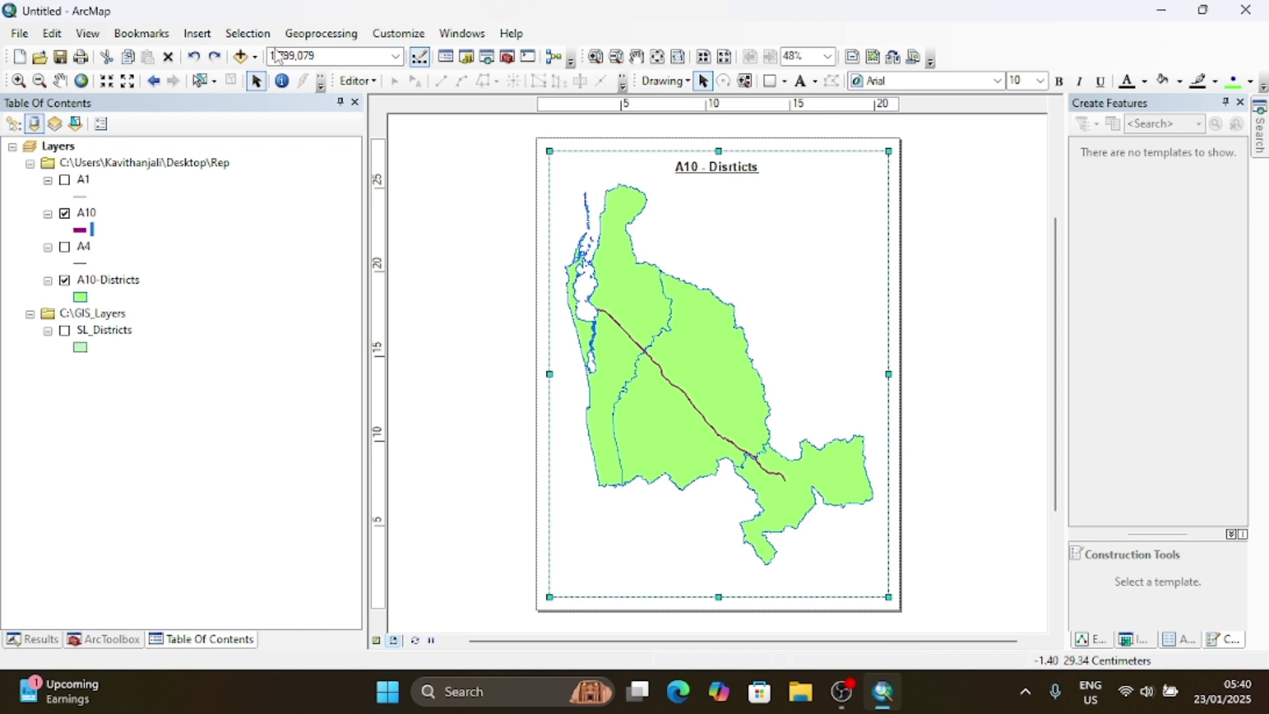
Step: Insert a neatline around the selected data frame with an Olive background
{"action": "left_click", "coordinate": [197, 33]}
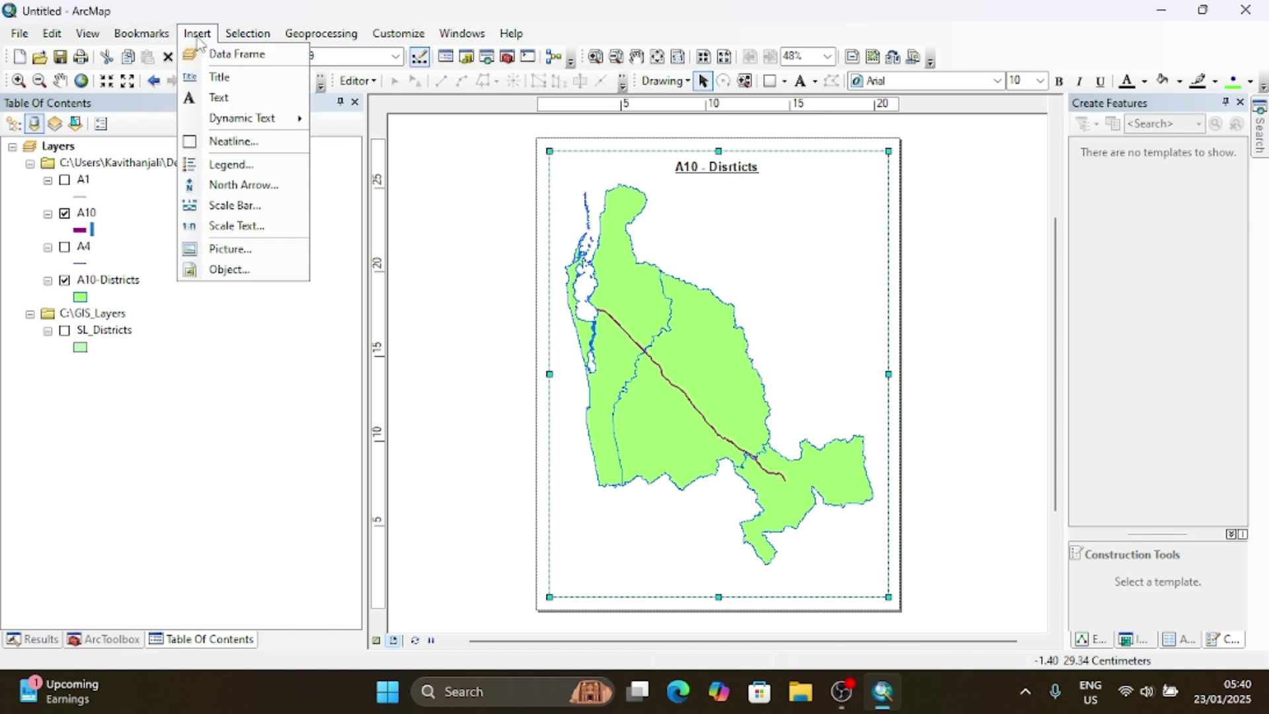
{"action": "left_click", "coordinate": [267, 142]}
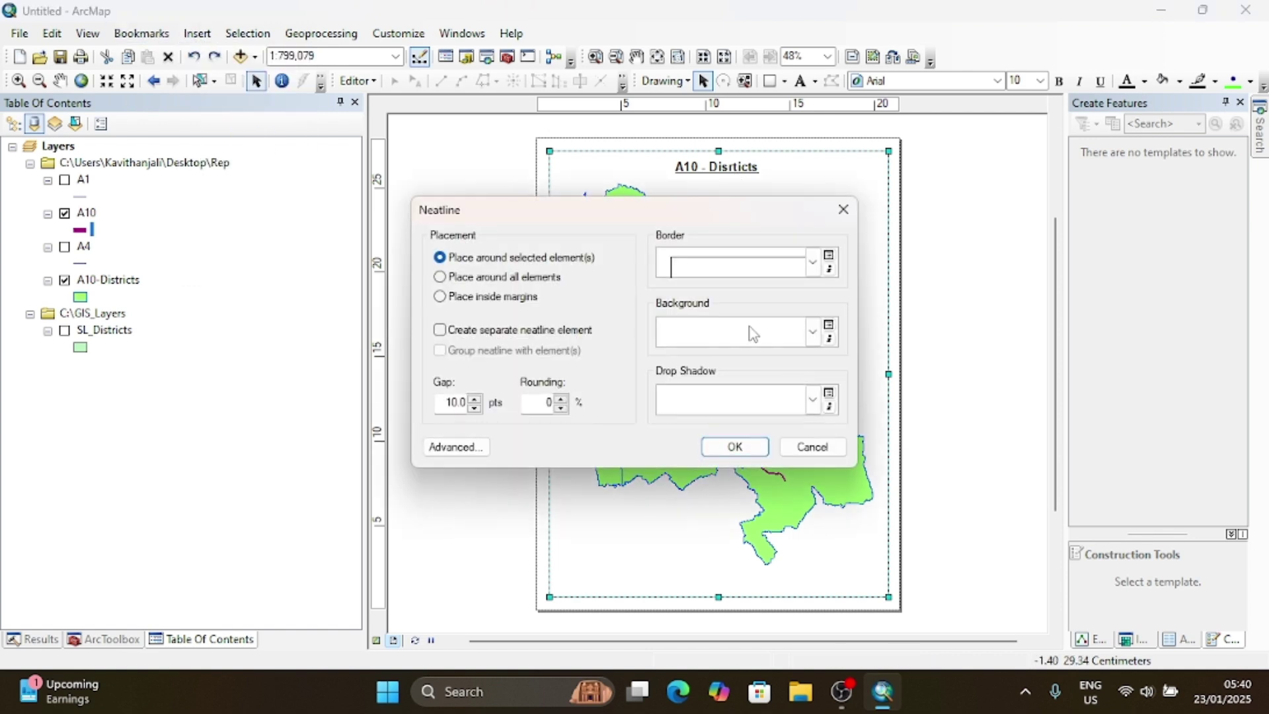
{"action": "left_click", "coordinate": [812, 266]}
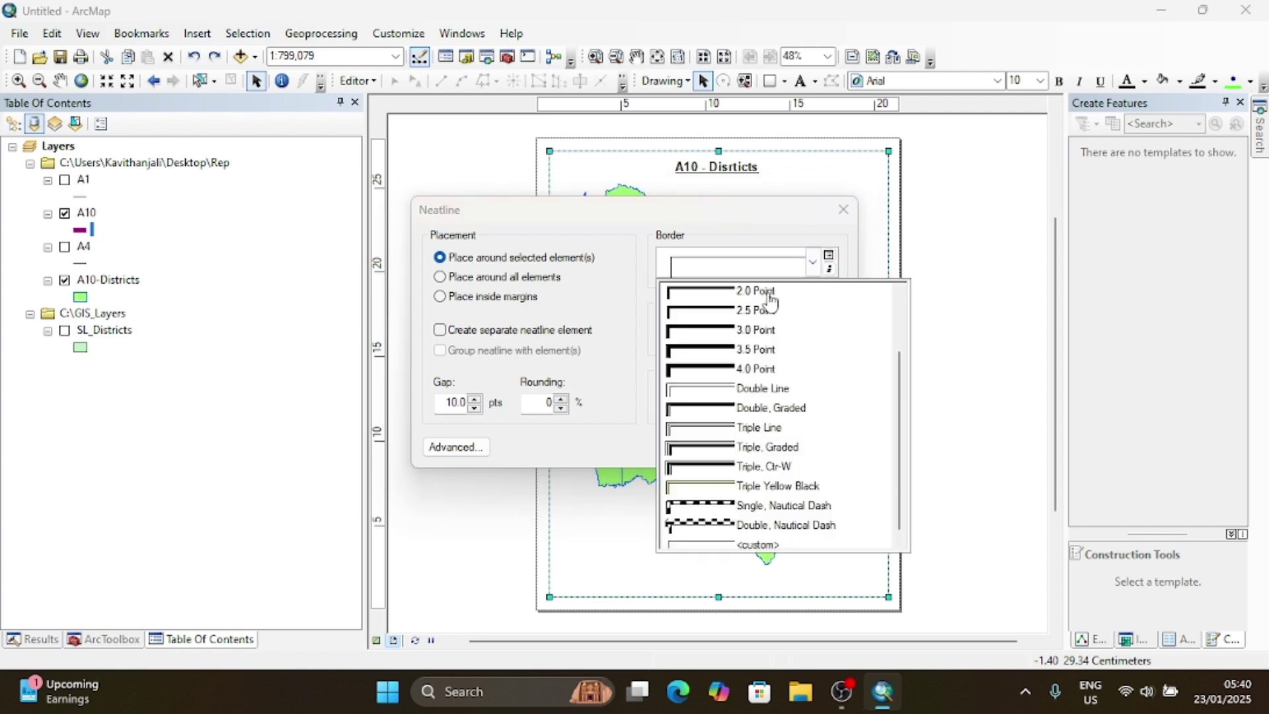
{"action": "scroll", "coordinate": [770, 318], "scroll_direction": "up", "scroll_amount": 2}
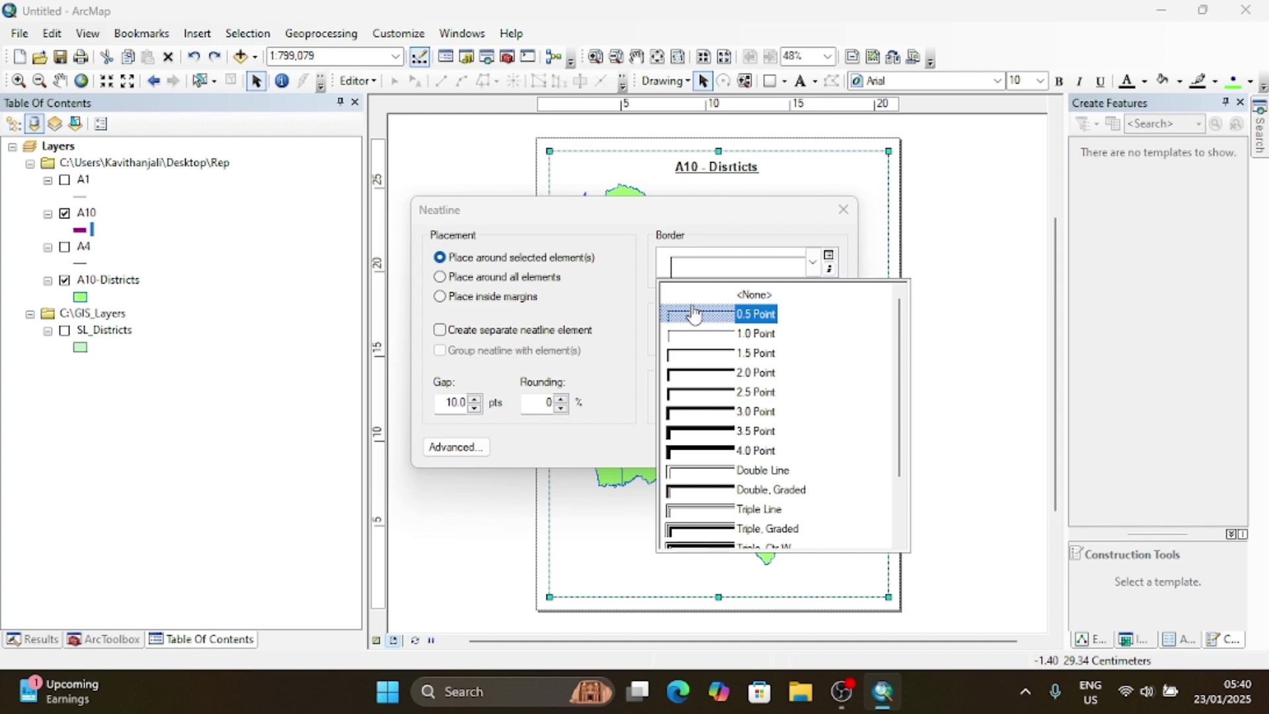
{"action": "left_click", "coordinate": [785, 236]}
{"action": "left_click", "coordinate": [794, 329]}
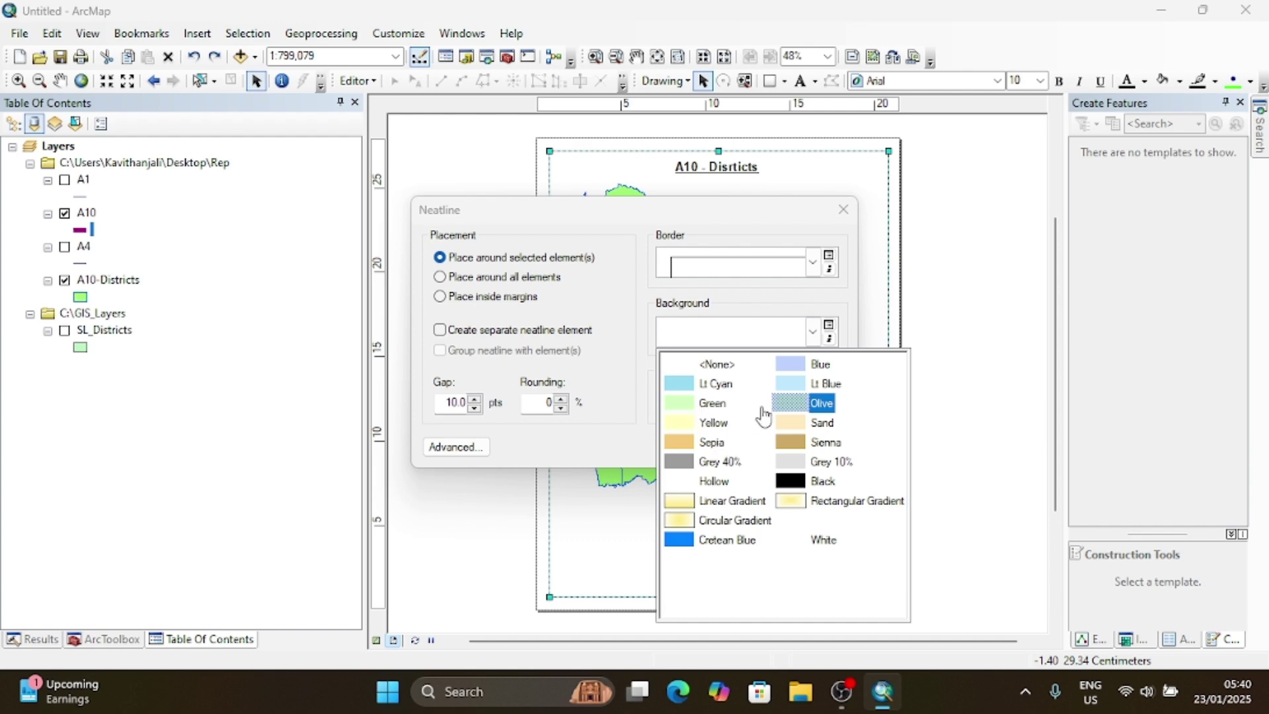
{"action": "left_click", "coordinate": [792, 403]}
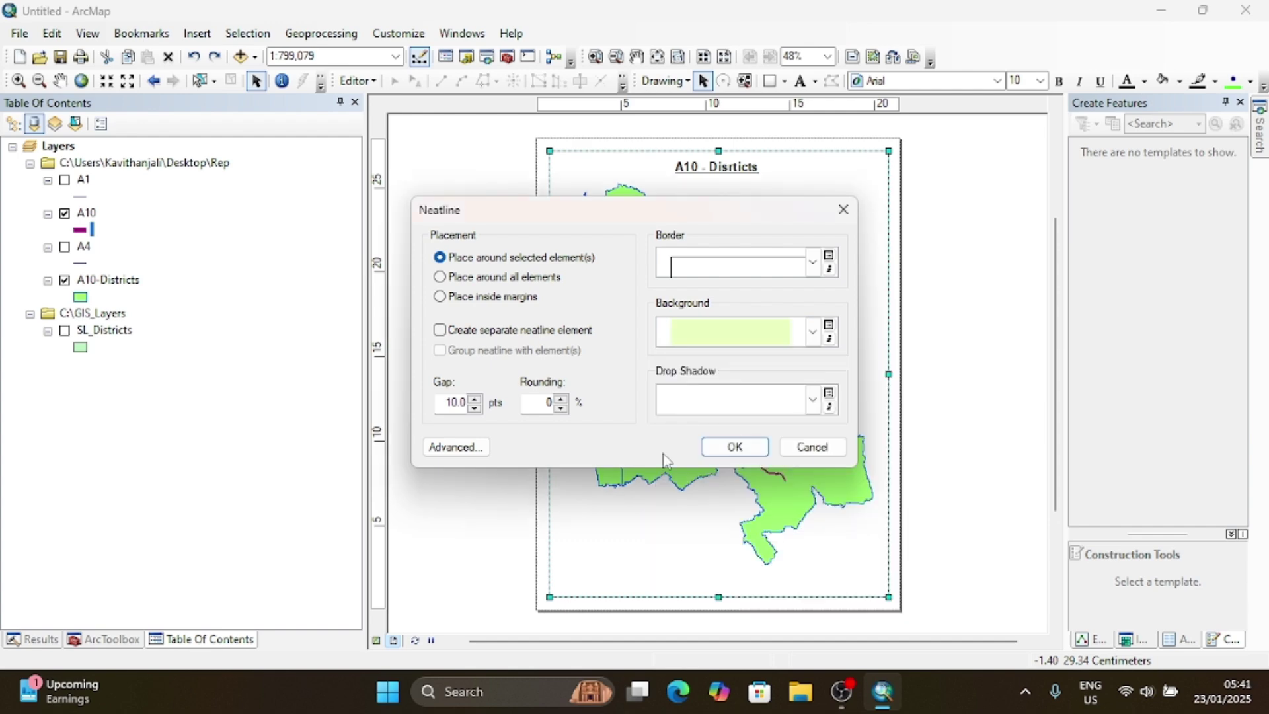
{"action": "left_click", "coordinate": [734, 445]}
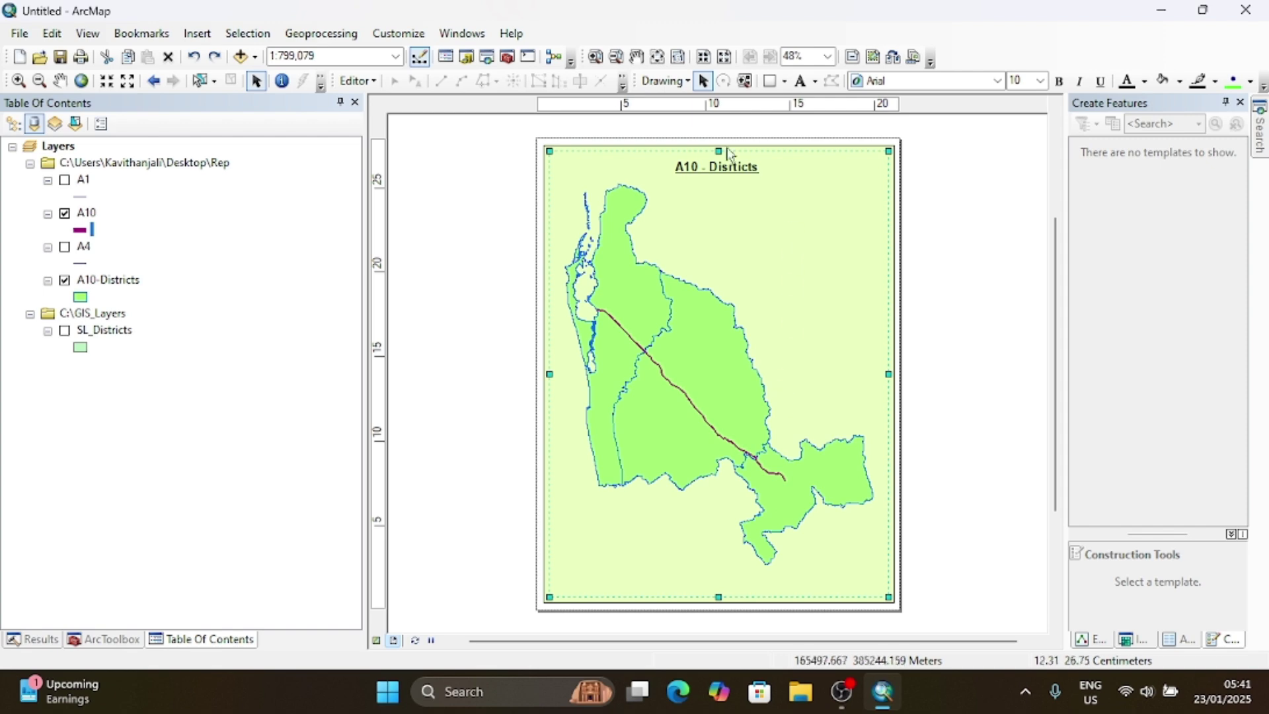
Step: Insert the ESRI North 9 north arrow, enlarge it and place it in the upper-right corner of the map page
{"action": "left_click", "coordinate": [206, 38]}
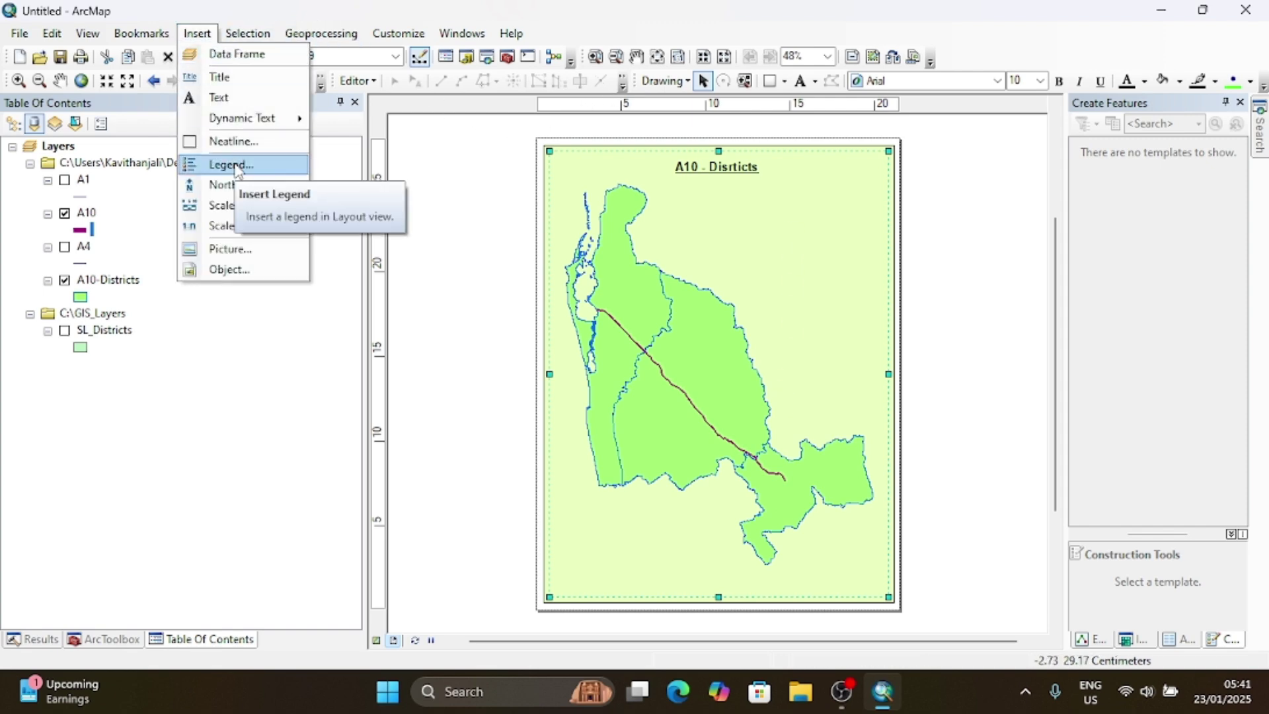
{"action": "left_click", "coordinate": [241, 185]}
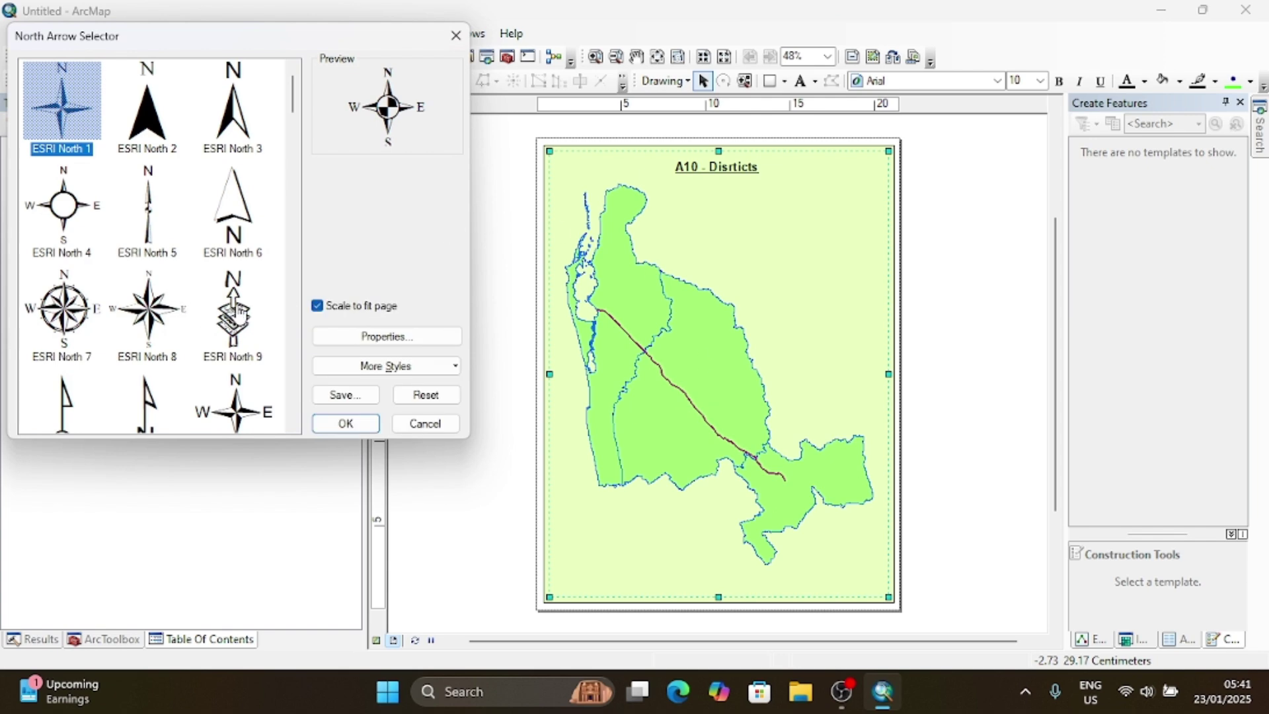
{"action": "left_click", "coordinate": [233, 309]}
{"action": "left_click", "coordinate": [357, 427]}
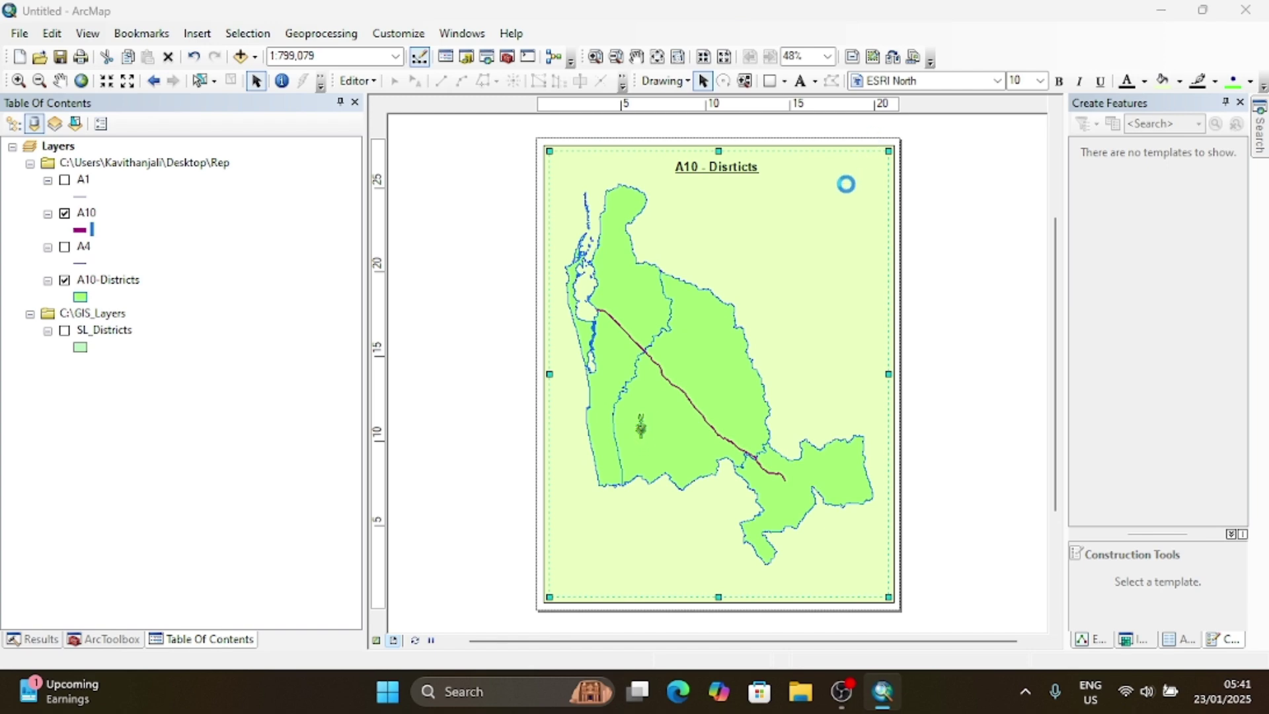
{"action": "left_click", "coordinate": [808, 140]}
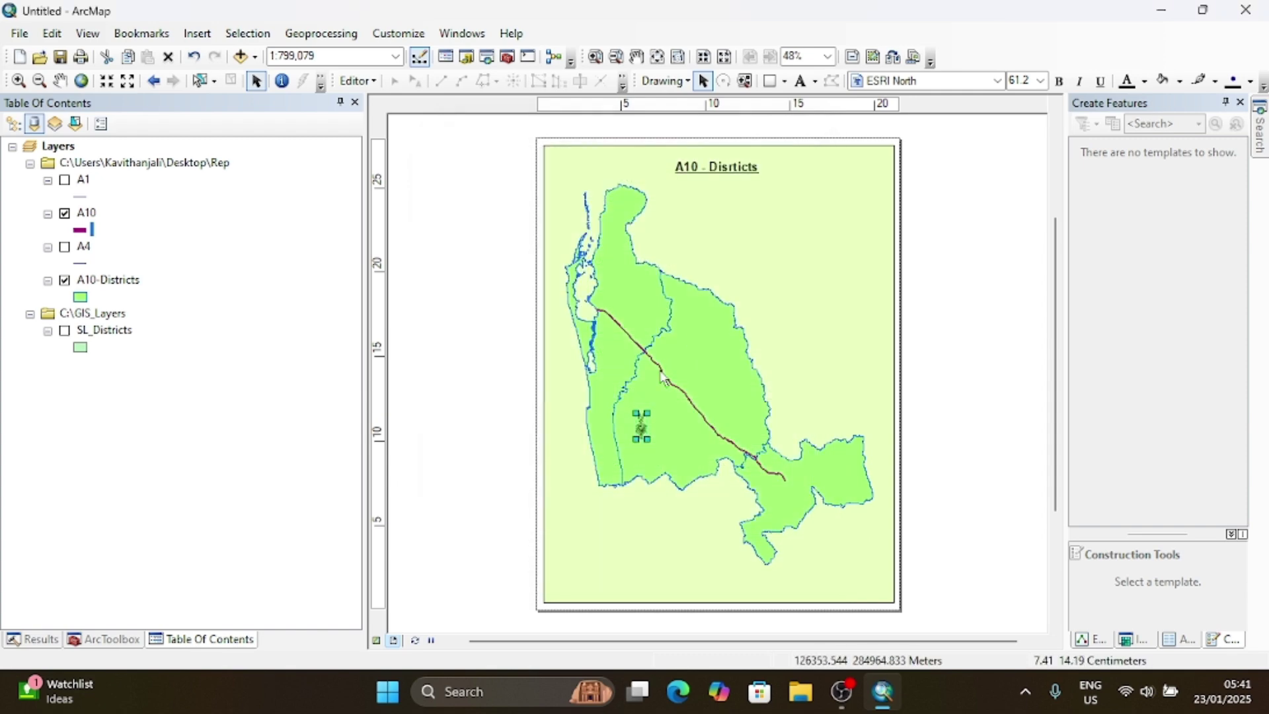
{"action": "left_click_drag", "start_coordinate": [844, 160], "coordinate": [863, 195]}
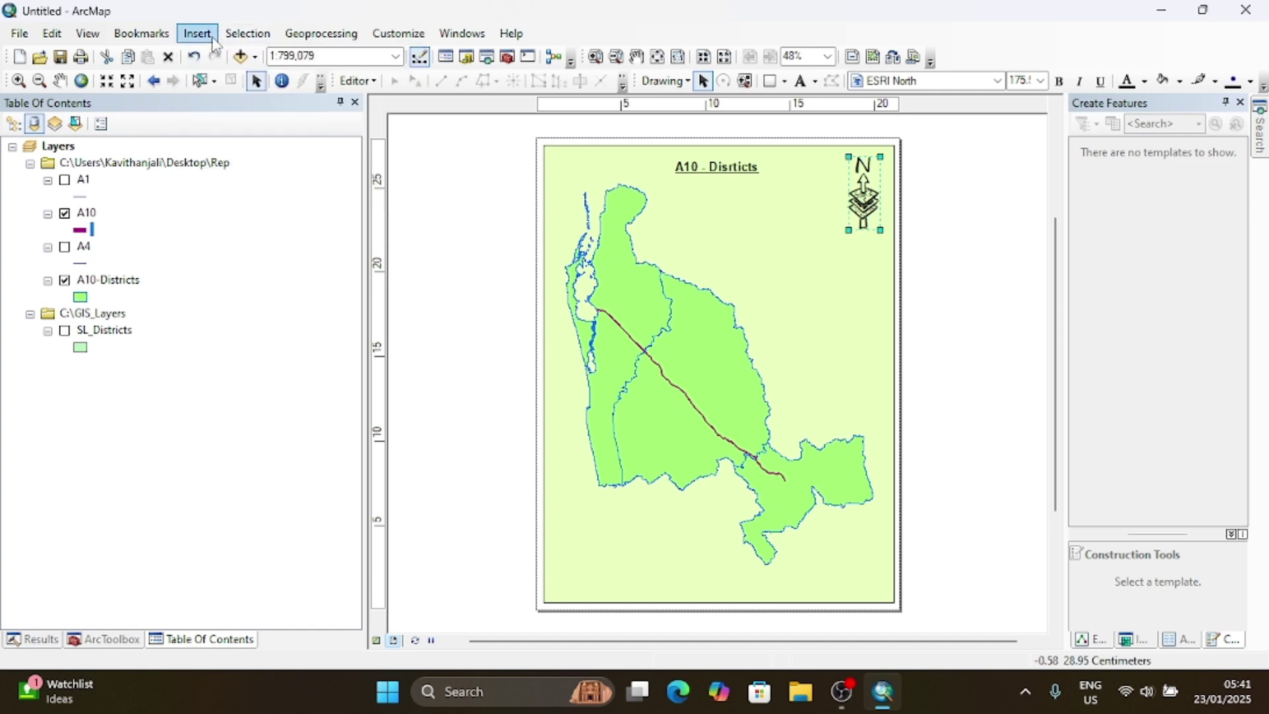
Step: Insert a Scale Line 1 Metric scale bar and place it in the lower-left corner of the map page
{"action": "left_click", "coordinate": [197, 33]}
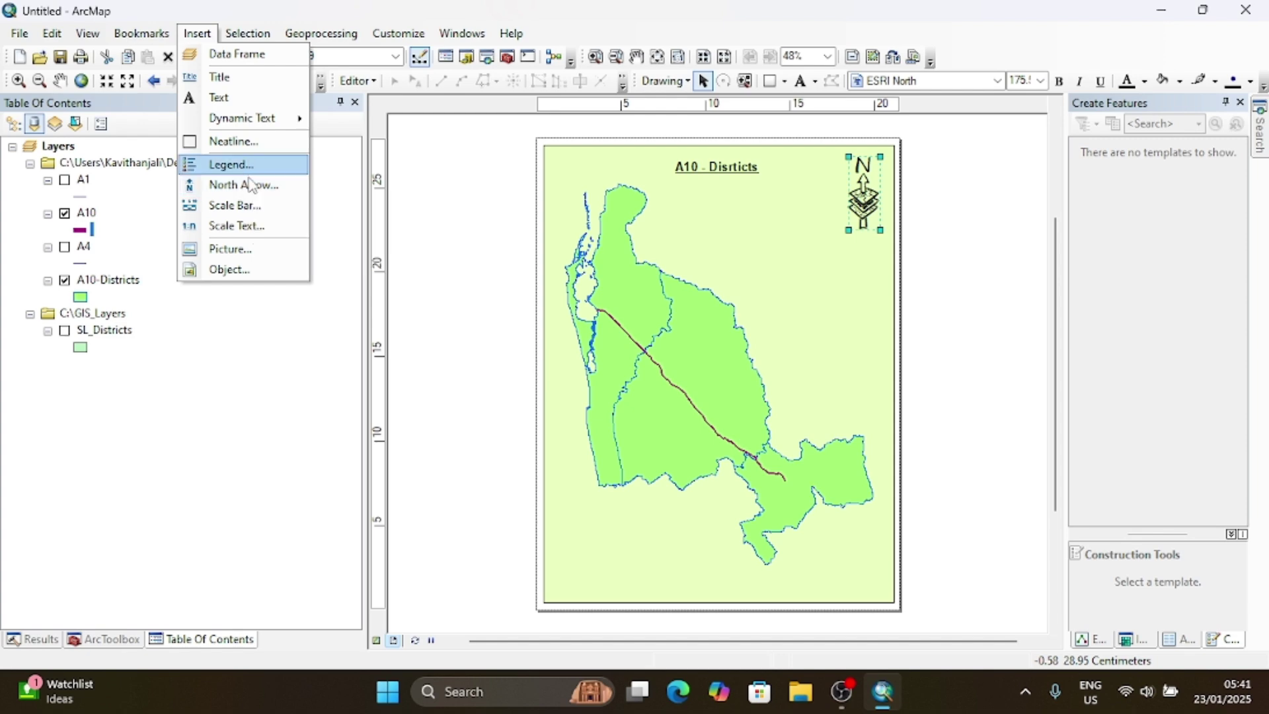
{"action": "left_click", "coordinate": [246, 204]}
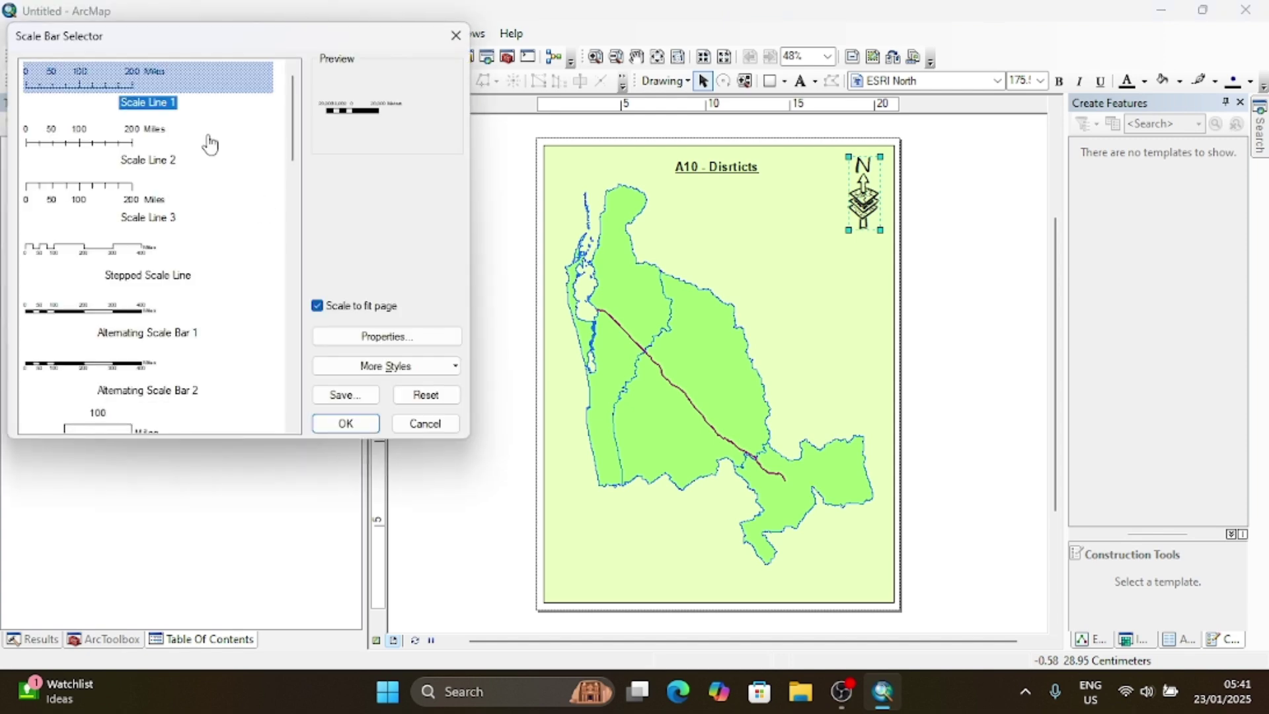
{"action": "scroll", "coordinate": [137, 225], "scroll_direction": "down", "scroll_amount": 5}
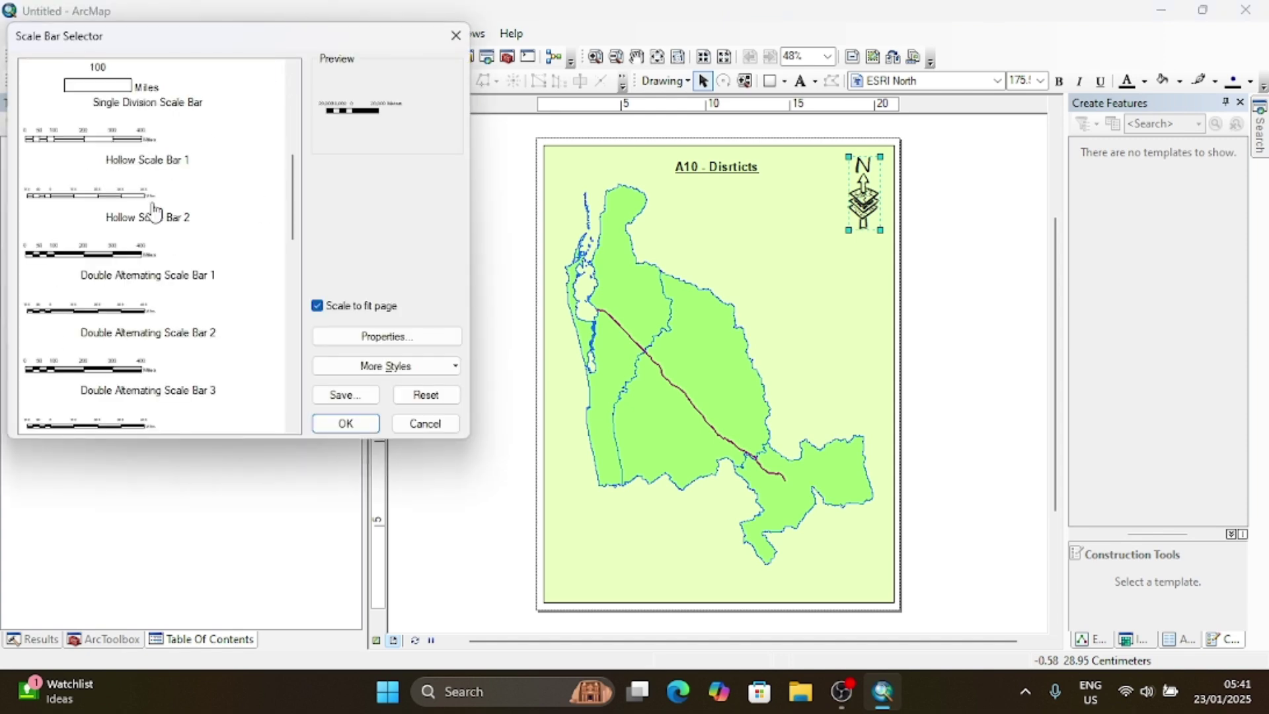
{"action": "scroll", "coordinate": [154, 214], "scroll_direction": "down", "scroll_amount": 3}
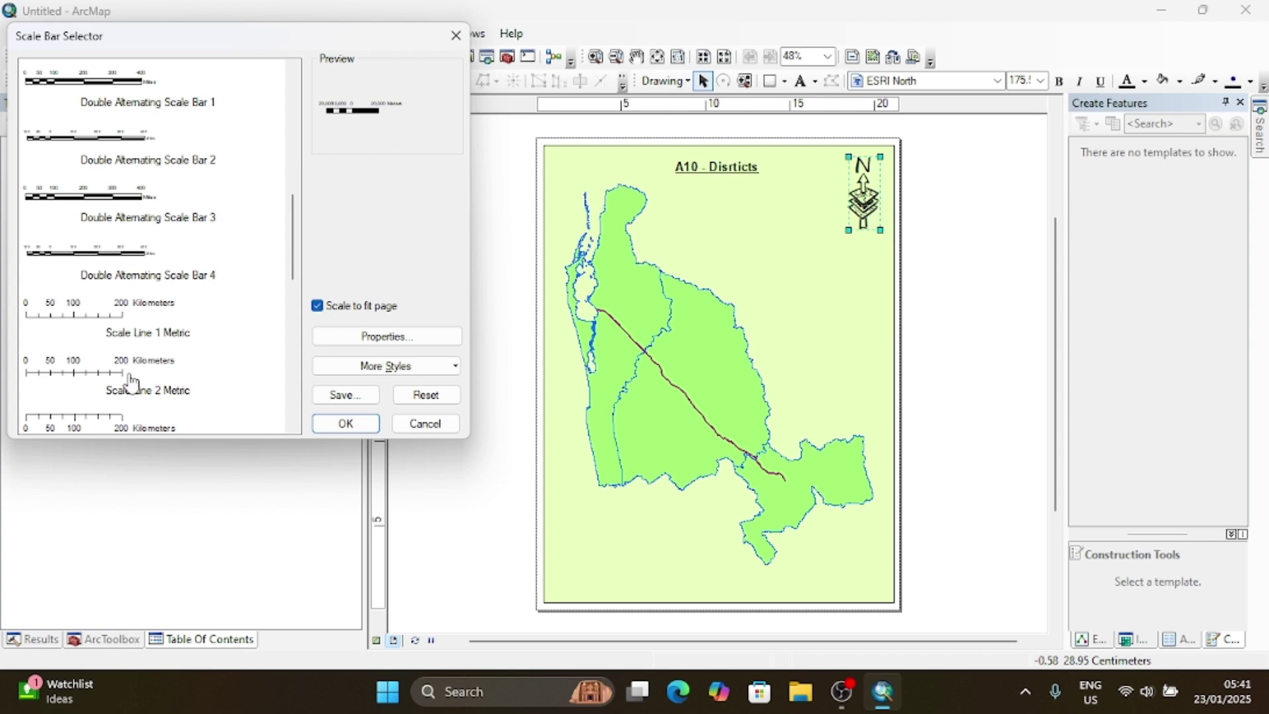
{"action": "left_click", "coordinate": [115, 318]}
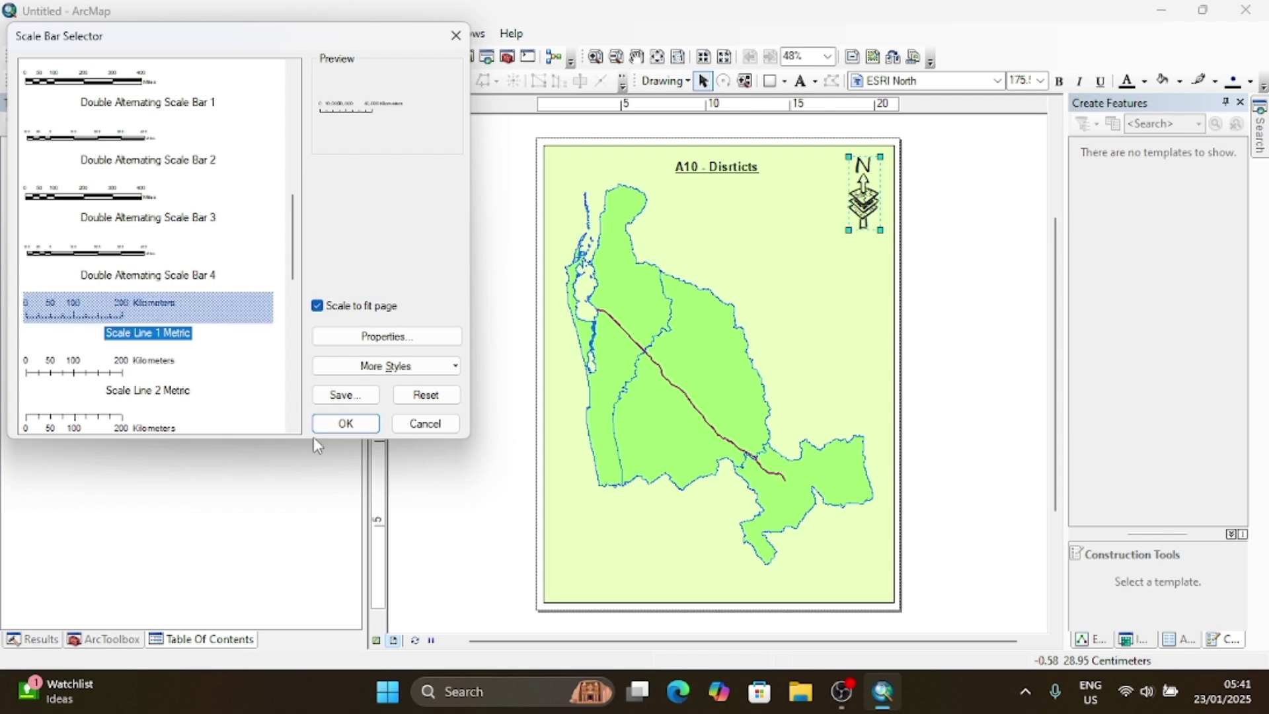
{"action": "left_click", "coordinate": [363, 422]}
{"action": "left_click_drag", "start_coordinate": [700, 363], "coordinate": [716, 572]}
Step: Insert scale text in the Centimeters = Kilometers style and place it enlarged just above the scale bar
{"action": "left_click", "coordinate": [197, 33]}
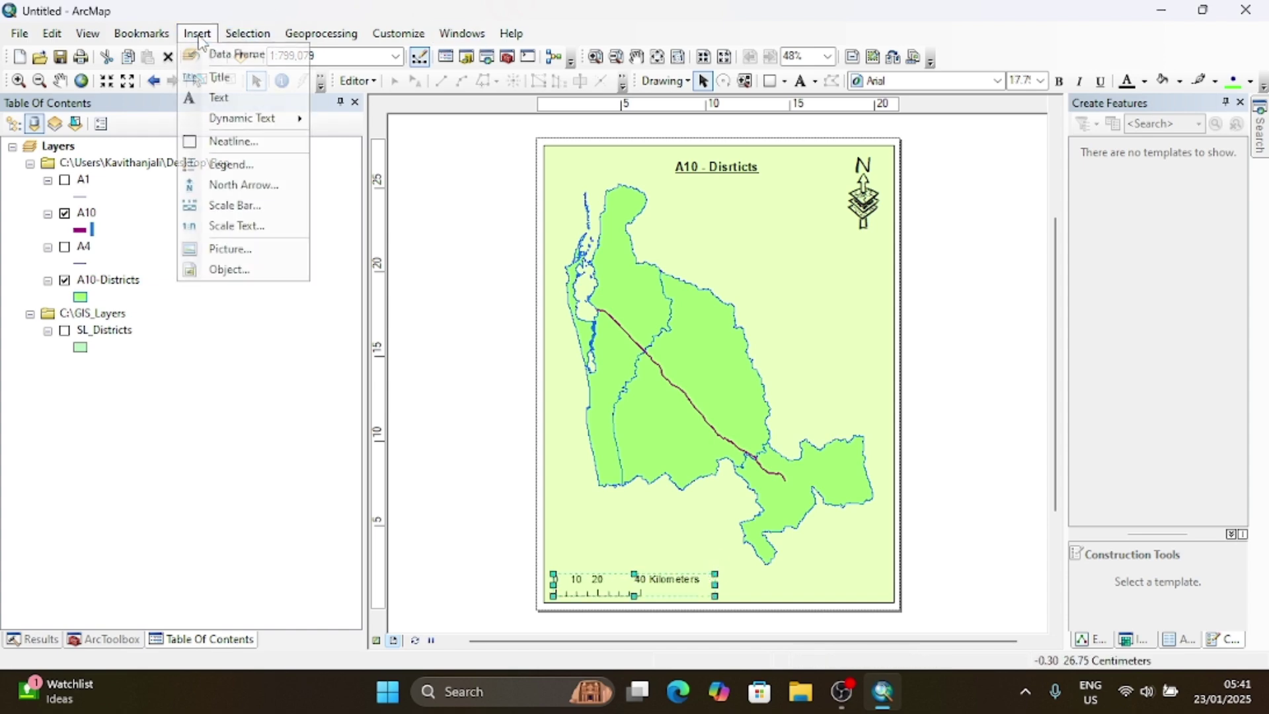
{"action": "left_click", "coordinate": [236, 227]}
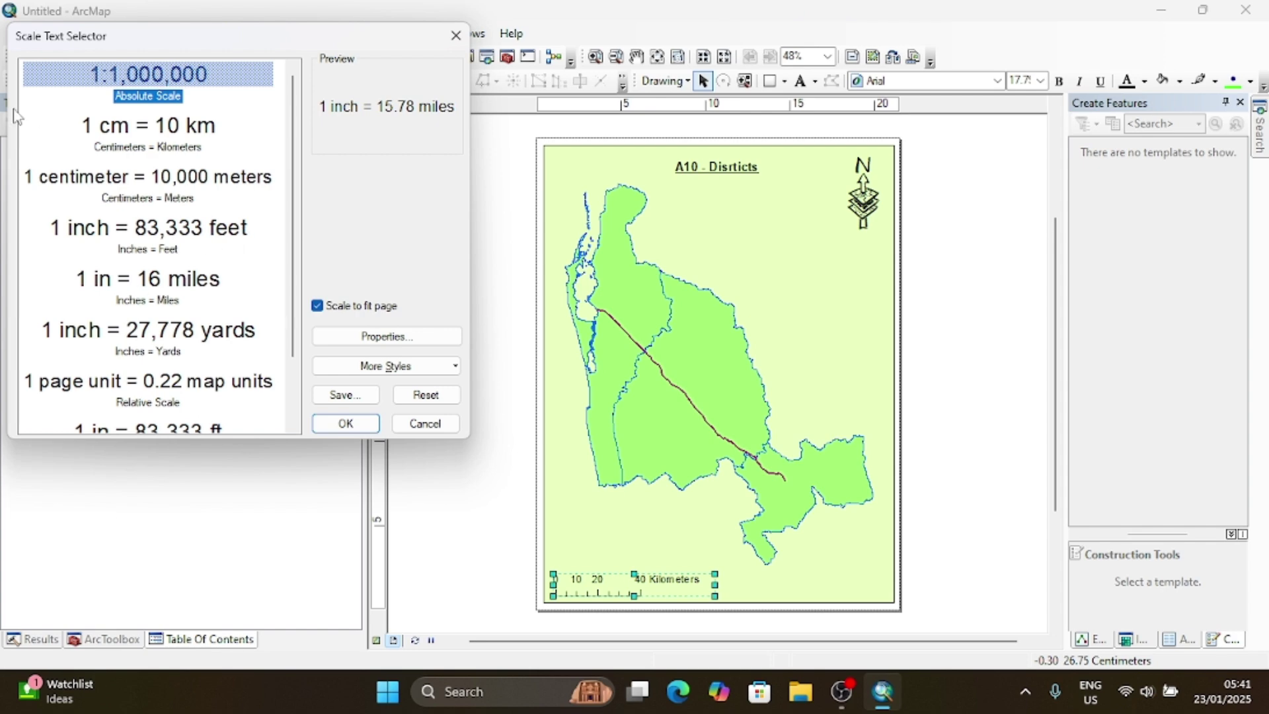
{"action": "left_click", "coordinate": [130, 136]}
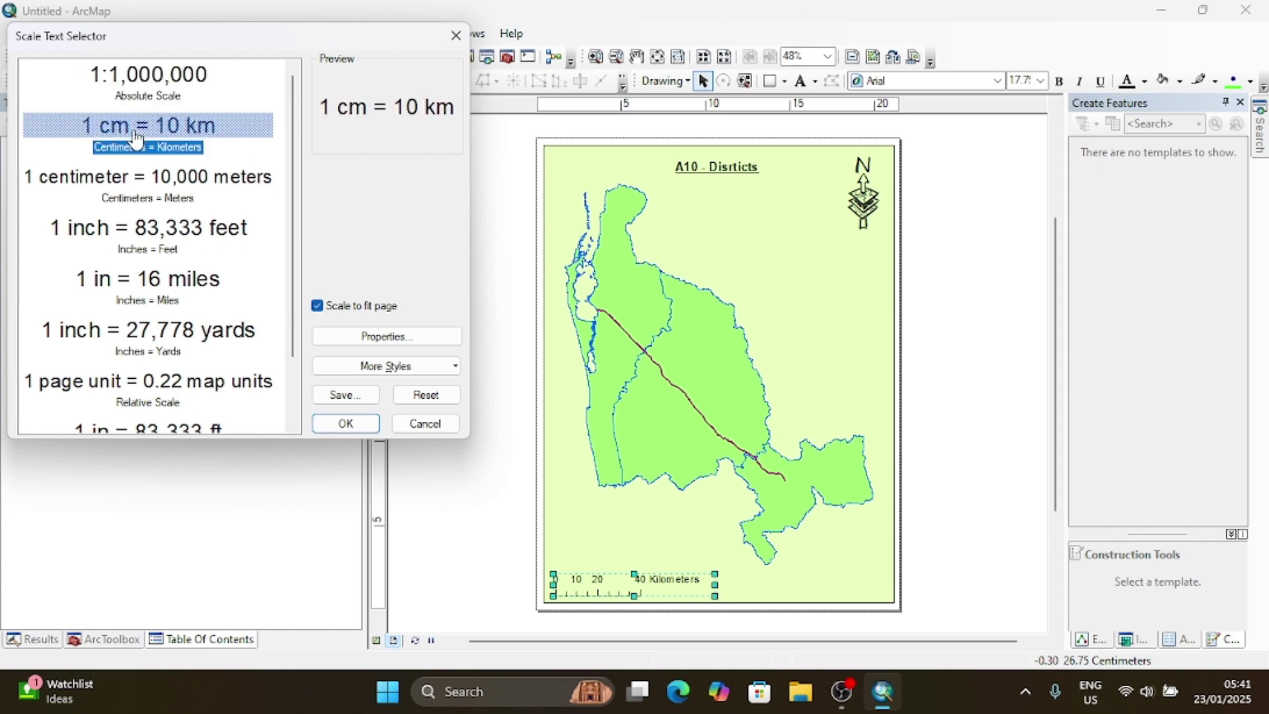
{"action": "left_click", "coordinate": [345, 422]}
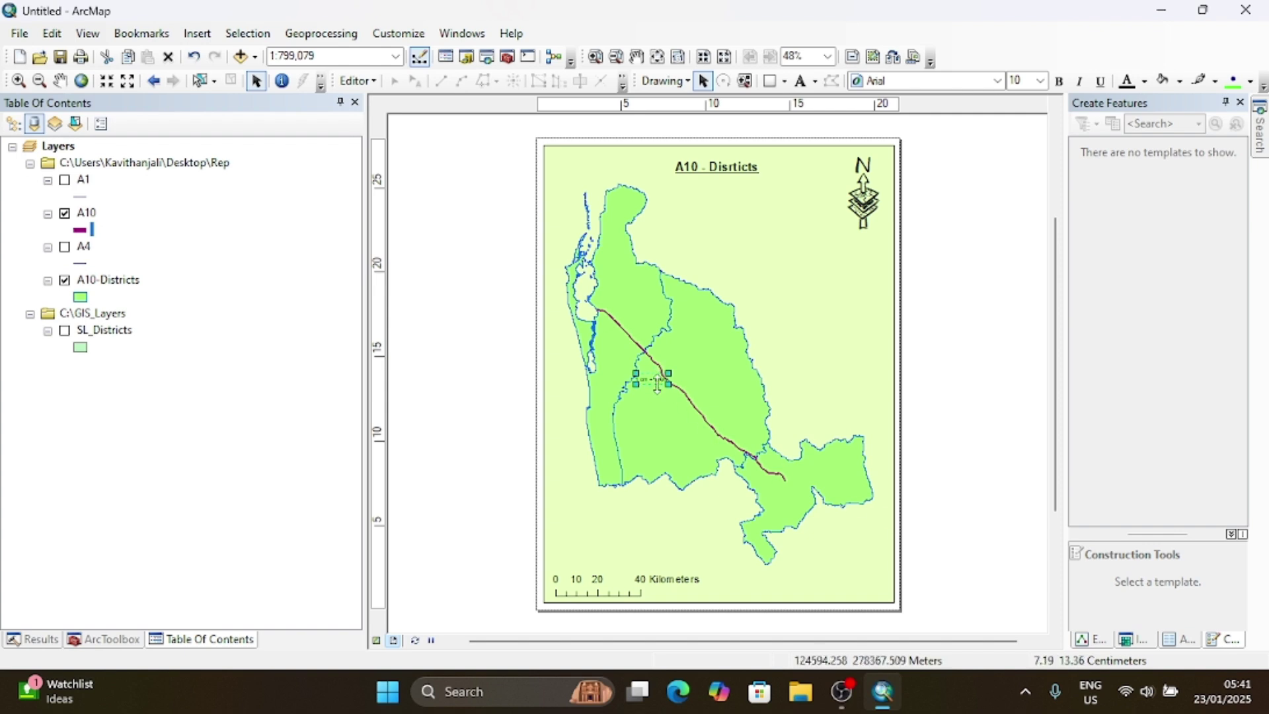
{"action": "left_click_drag", "start_coordinate": [659, 378], "coordinate": [610, 552]}
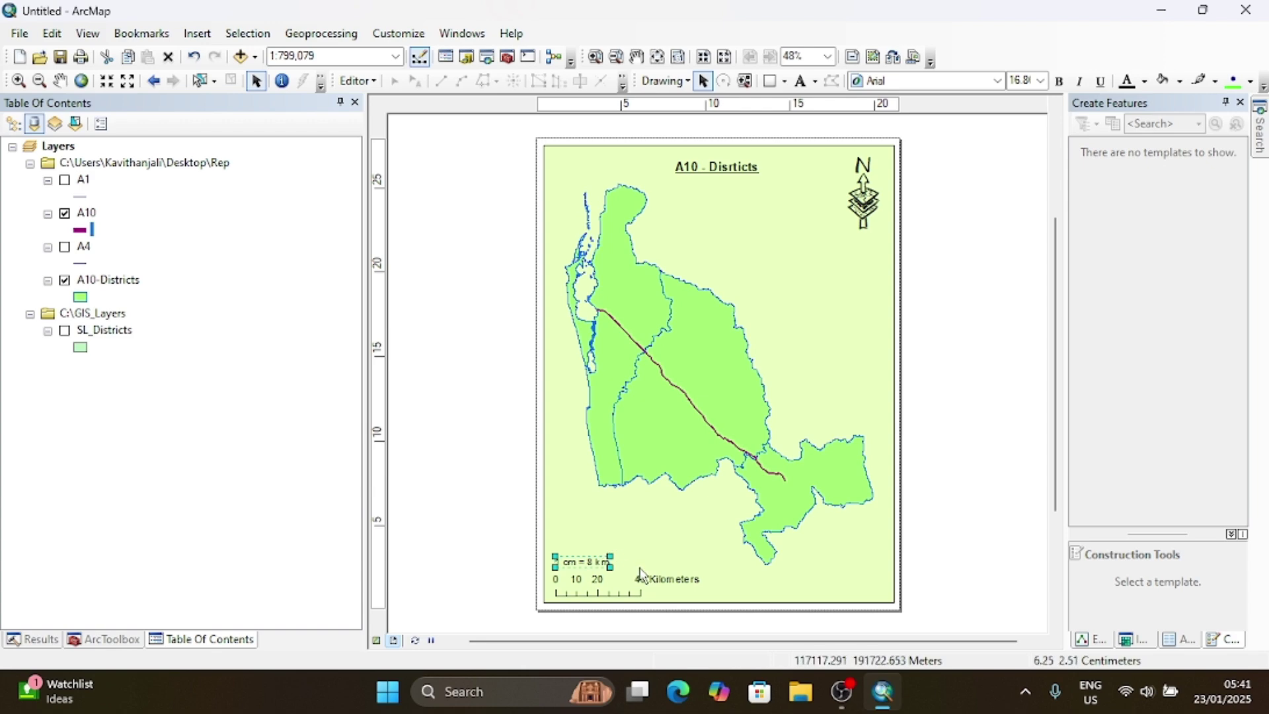
{"action": "left_click", "coordinate": [711, 605]}
{"action": "left_click", "coordinate": [612, 590]}
Step: Start a one-column legend with the A10 and A10-Districts layers as its items
{"action": "left_click", "coordinate": [193, 35]}
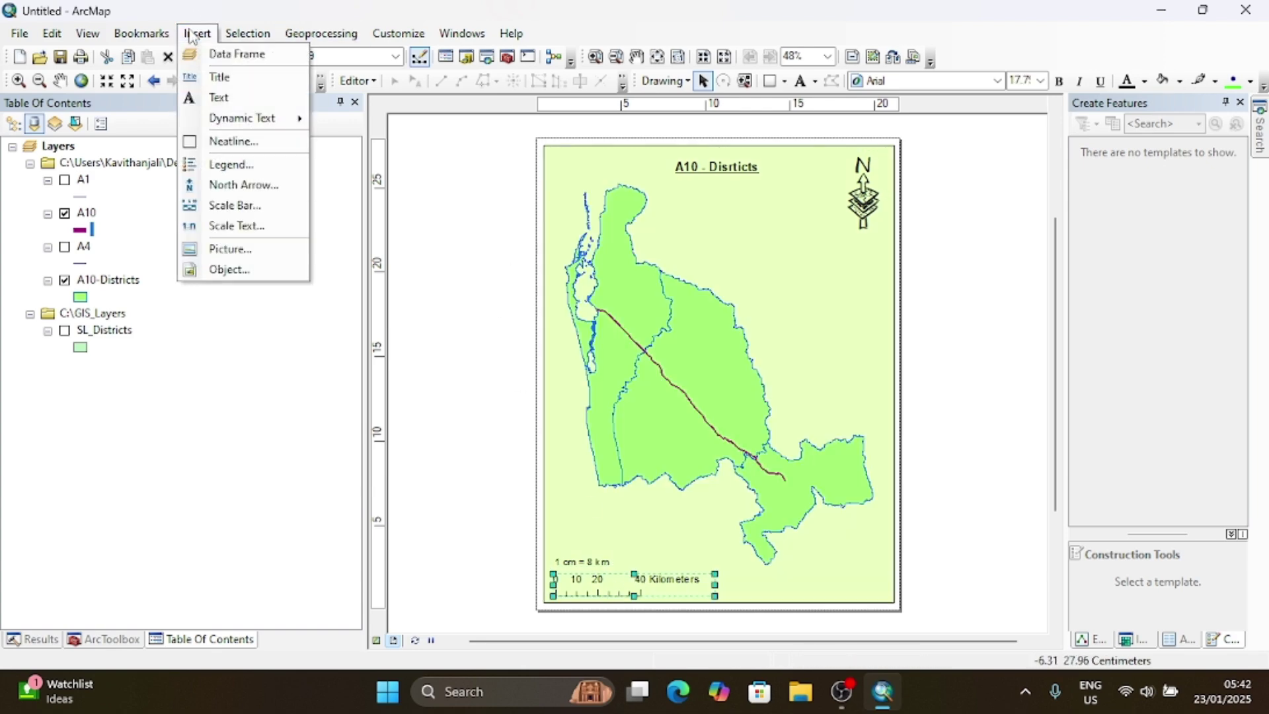
{"action": "left_click", "coordinate": [224, 171]}
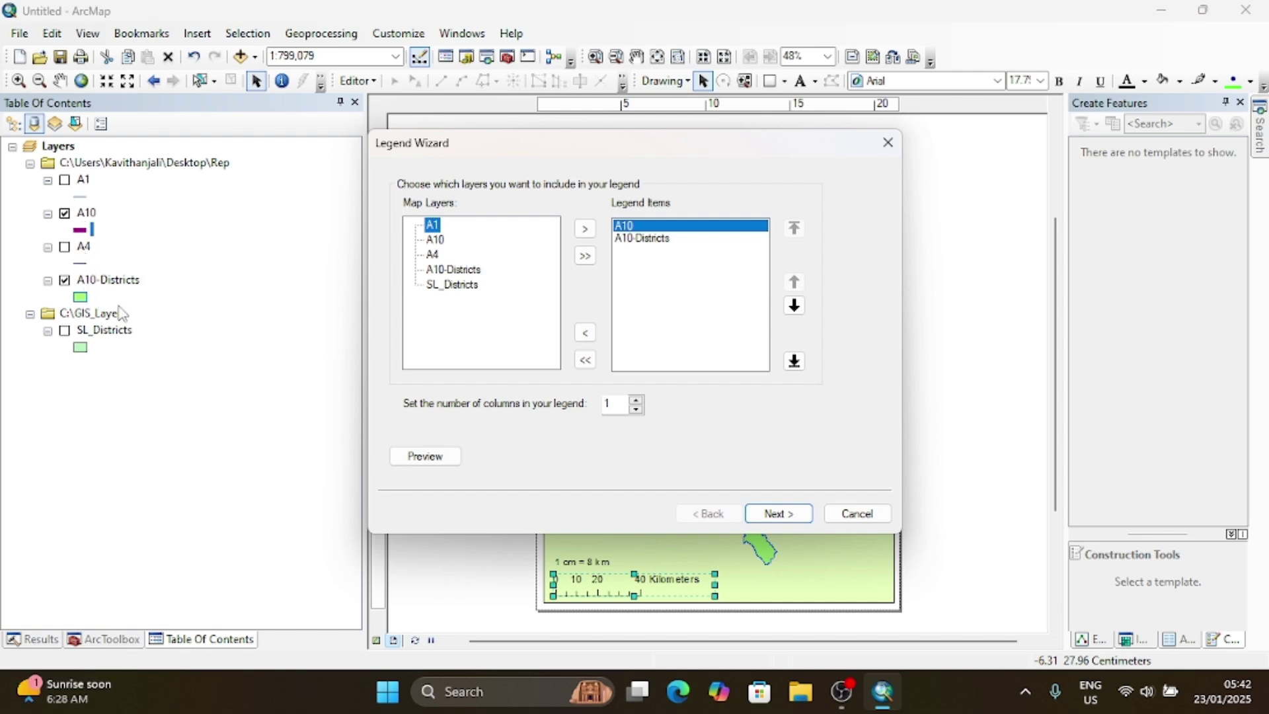
{"action": "left_click_drag", "start_coordinate": [697, 149], "coordinate": [479, 133]}
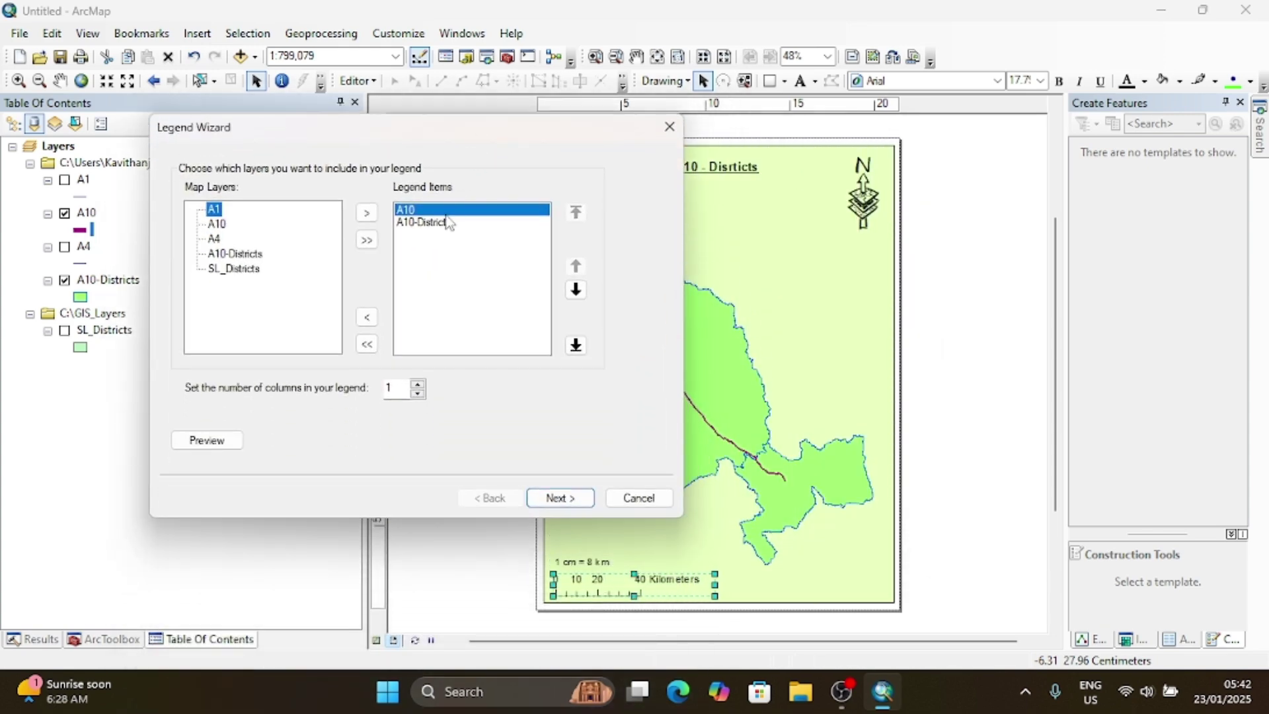
{"action": "left_click", "coordinate": [415, 225]}
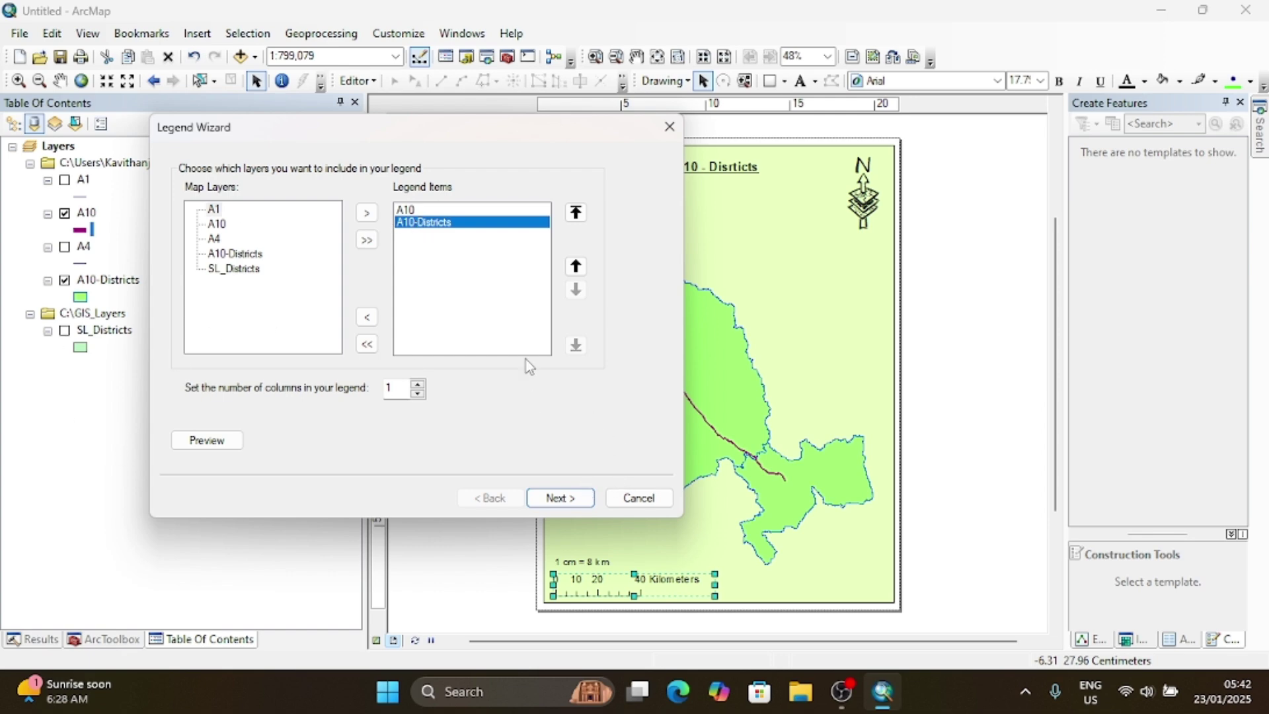
{"action": "left_click", "coordinate": [567, 505]}
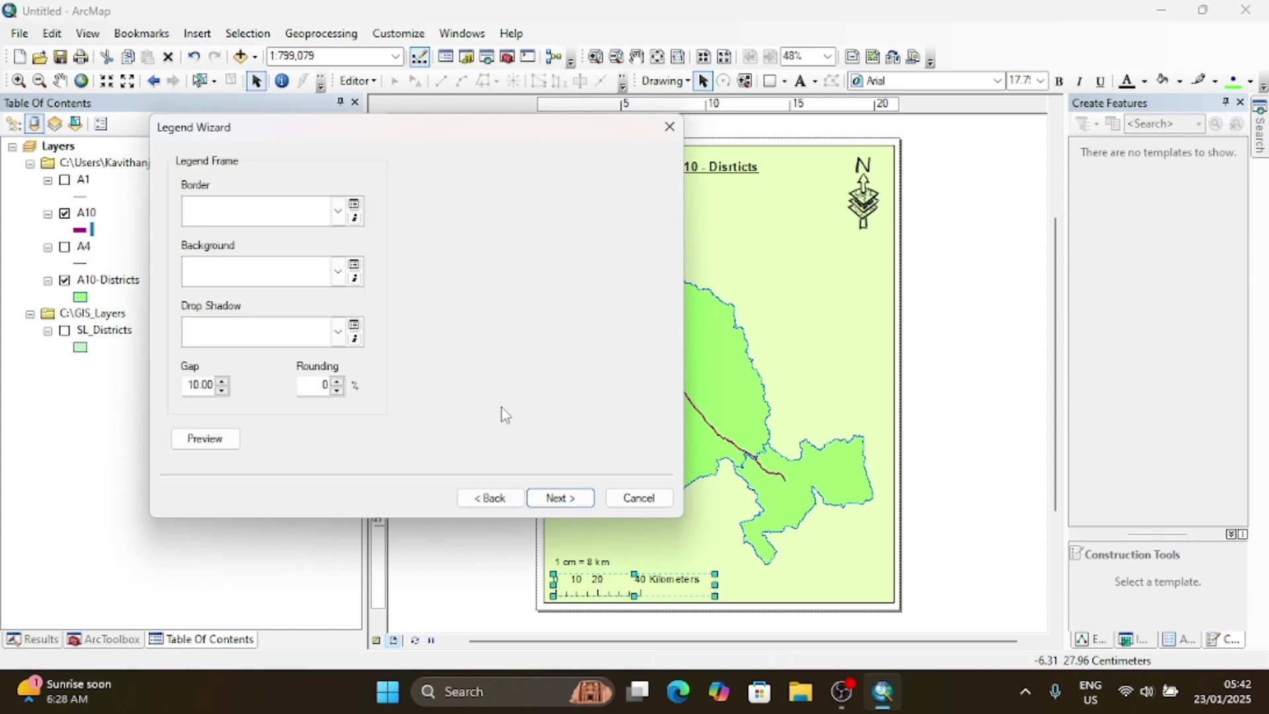
Step: Remove the legend's title text and leave the legend frame without border, background or drop shadow
{"action": "left_click", "coordinate": [508, 500]}
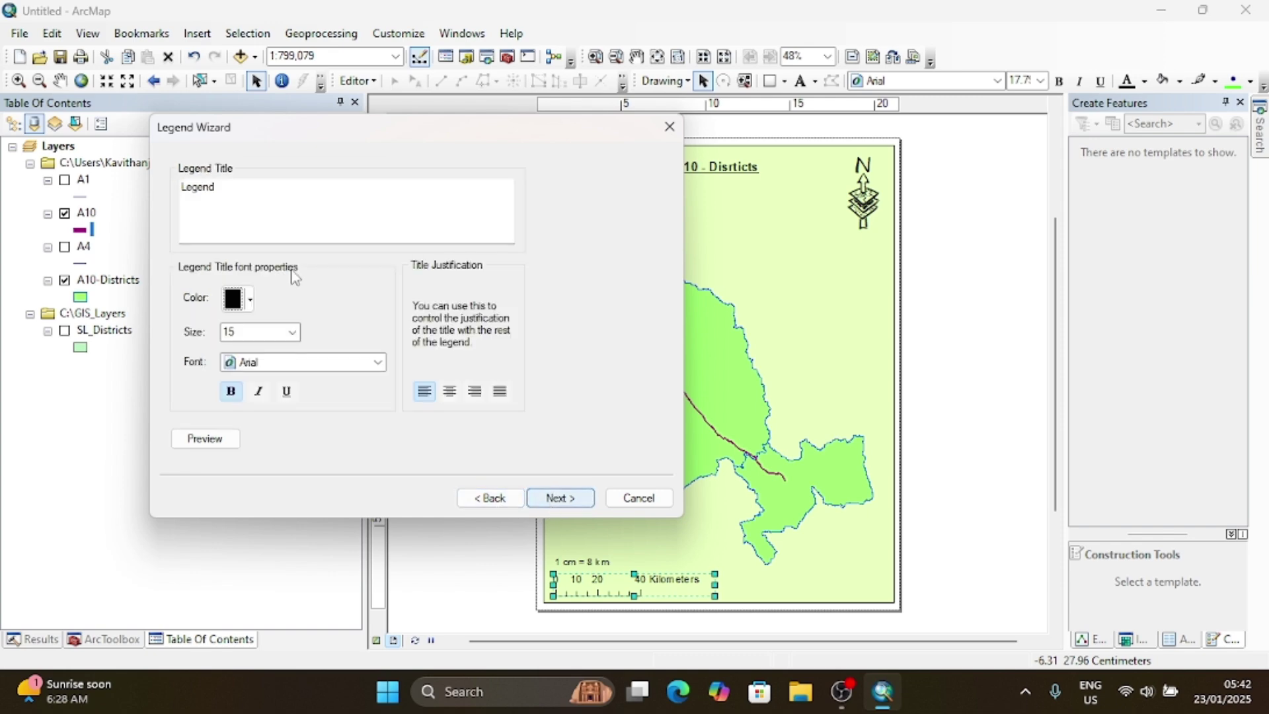
{"action": "double_click", "coordinate": [241, 193]}
{"action": "key", "text": "BackSpace"}
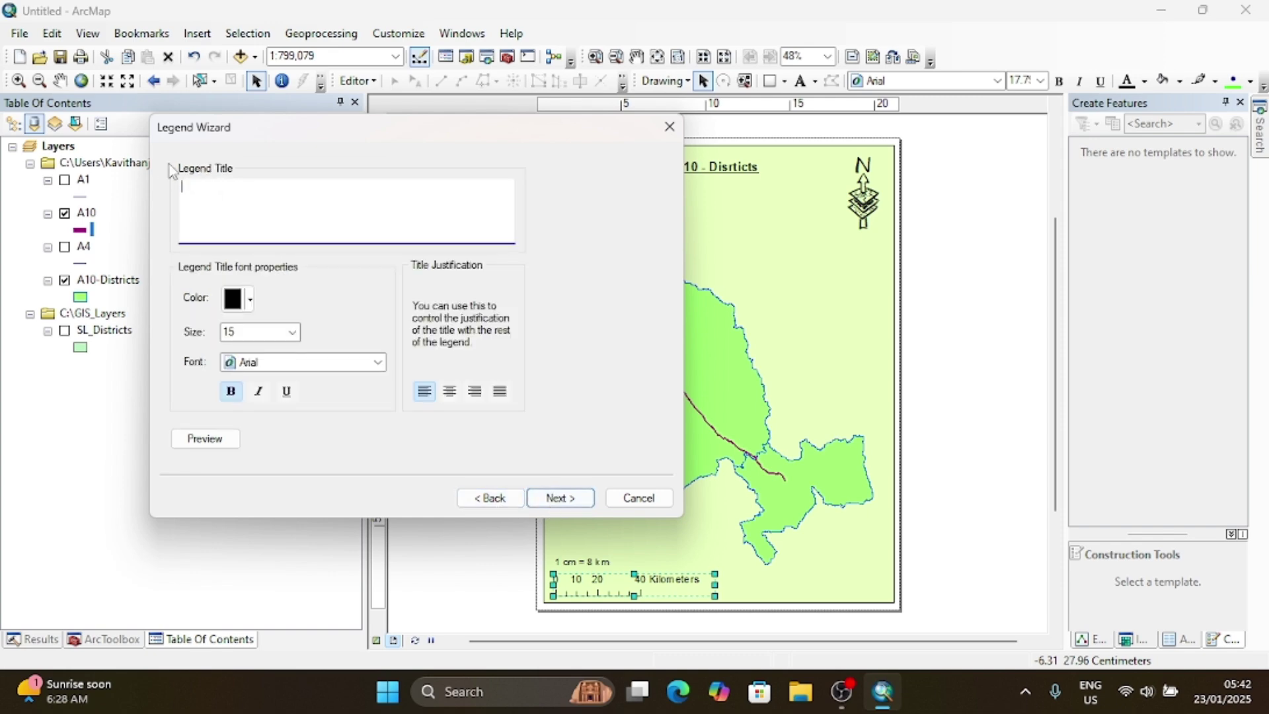
{"action": "left_click", "coordinate": [577, 502]}
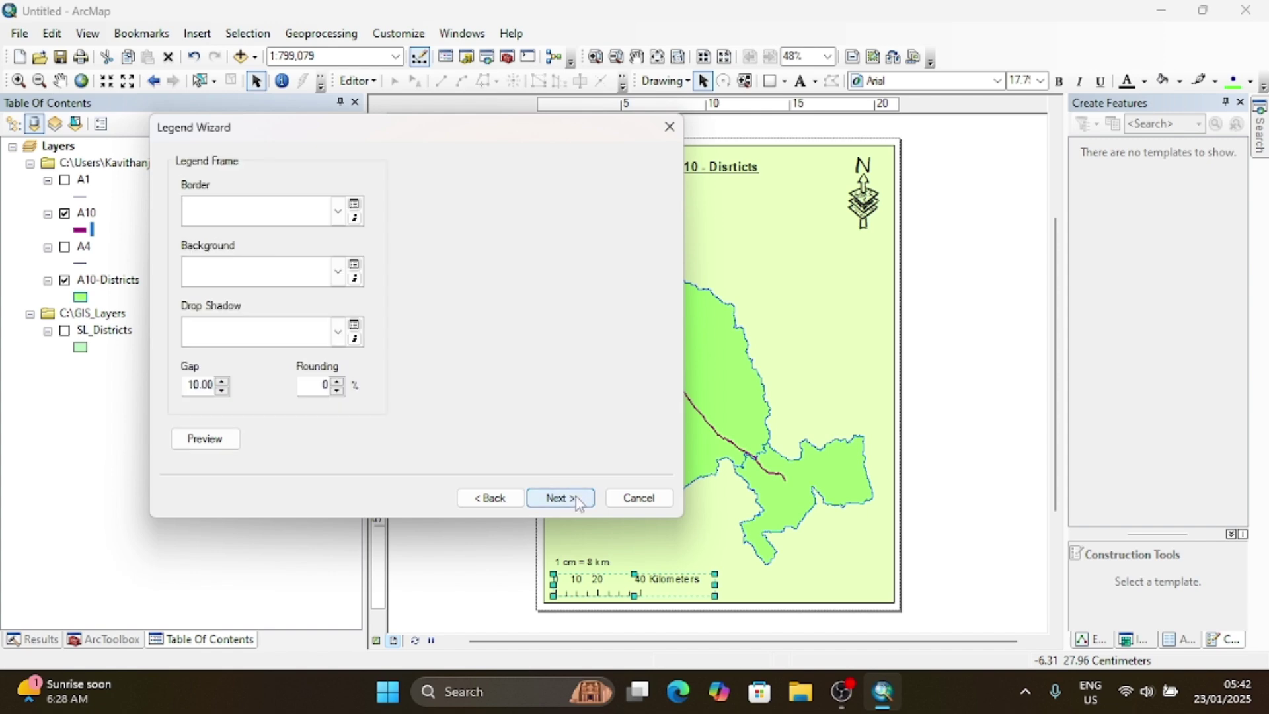
{"action": "left_click", "coordinate": [580, 500]}
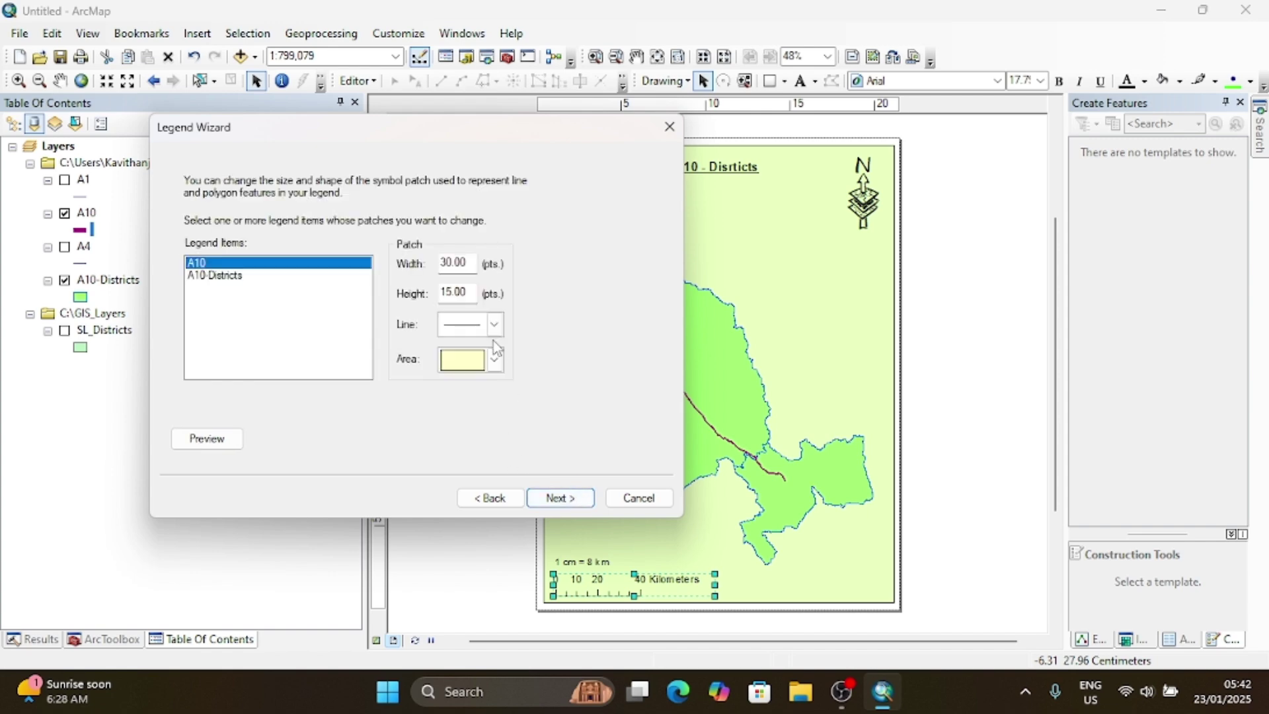
Step: Set the A10 legend item's area patch to Natural Area and place the finished legend just above the scale text
{"action": "left_click", "coordinate": [493, 362]}
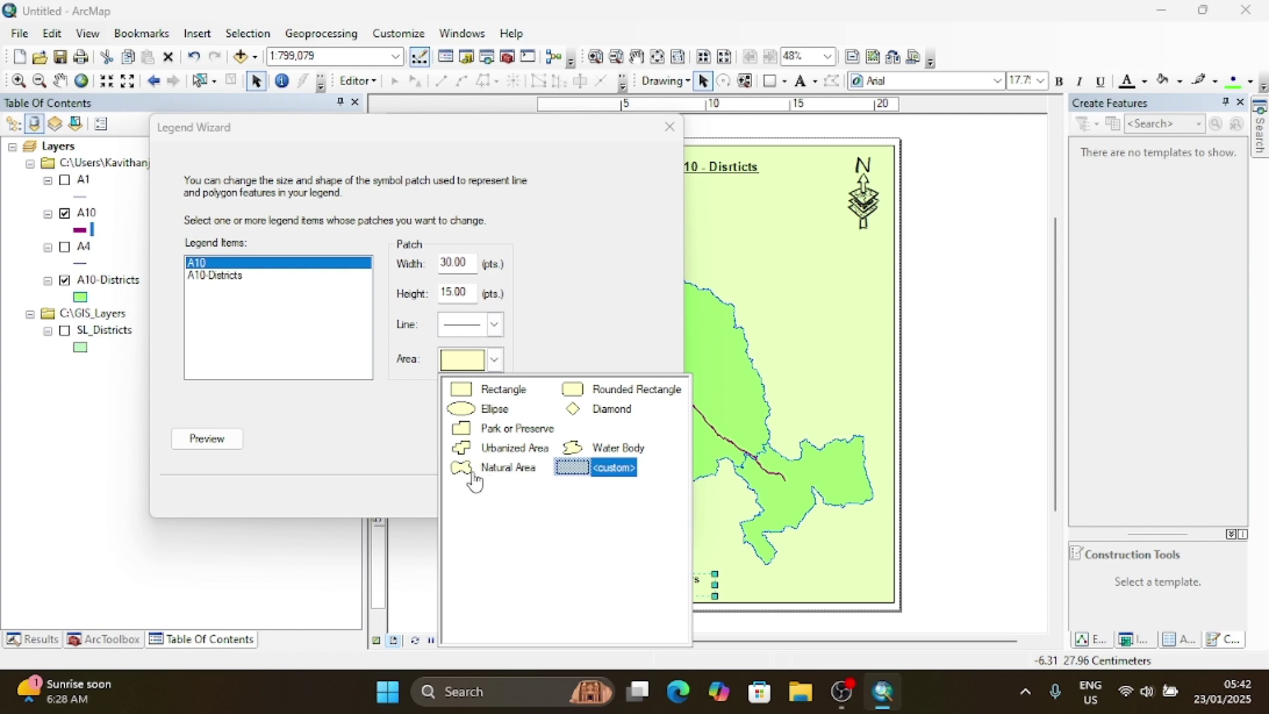
{"action": "left_click", "coordinate": [467, 471]}
{"action": "left_click", "coordinate": [573, 497]}
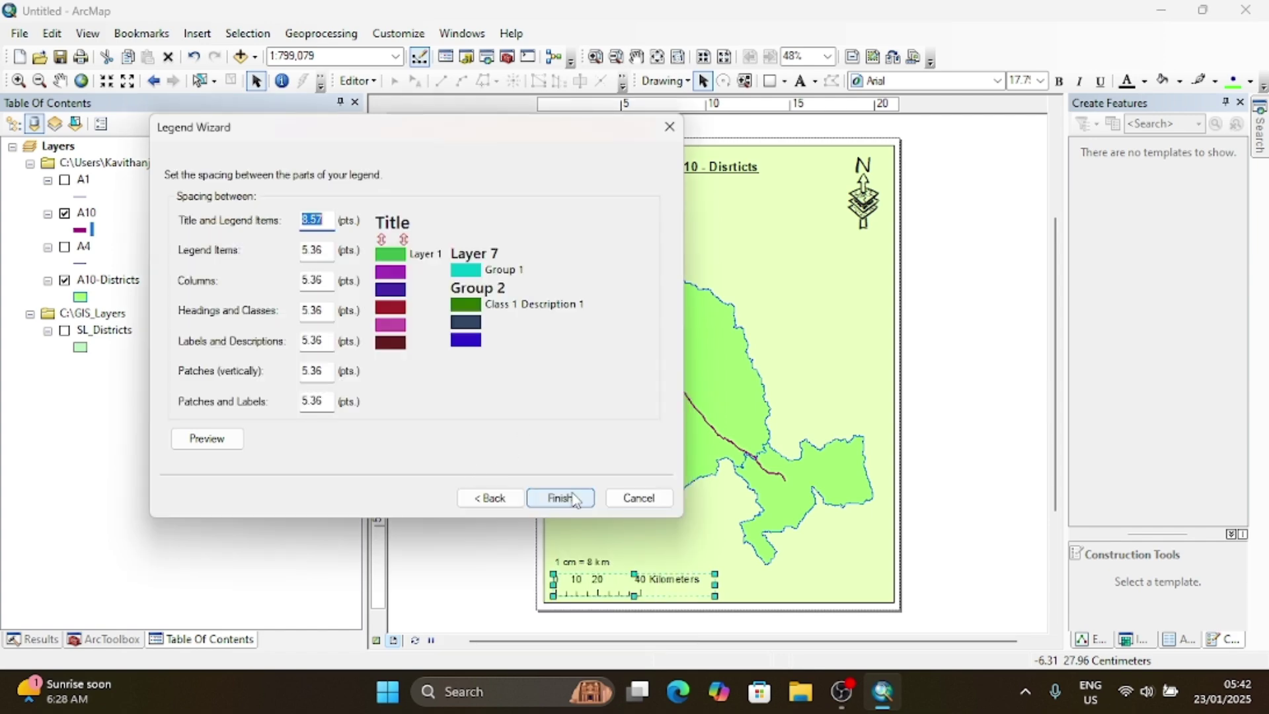
{"action": "left_click", "coordinate": [559, 497]}
{"action": "left_click_drag", "start_coordinate": [653, 436], "coordinate": [615, 526]}
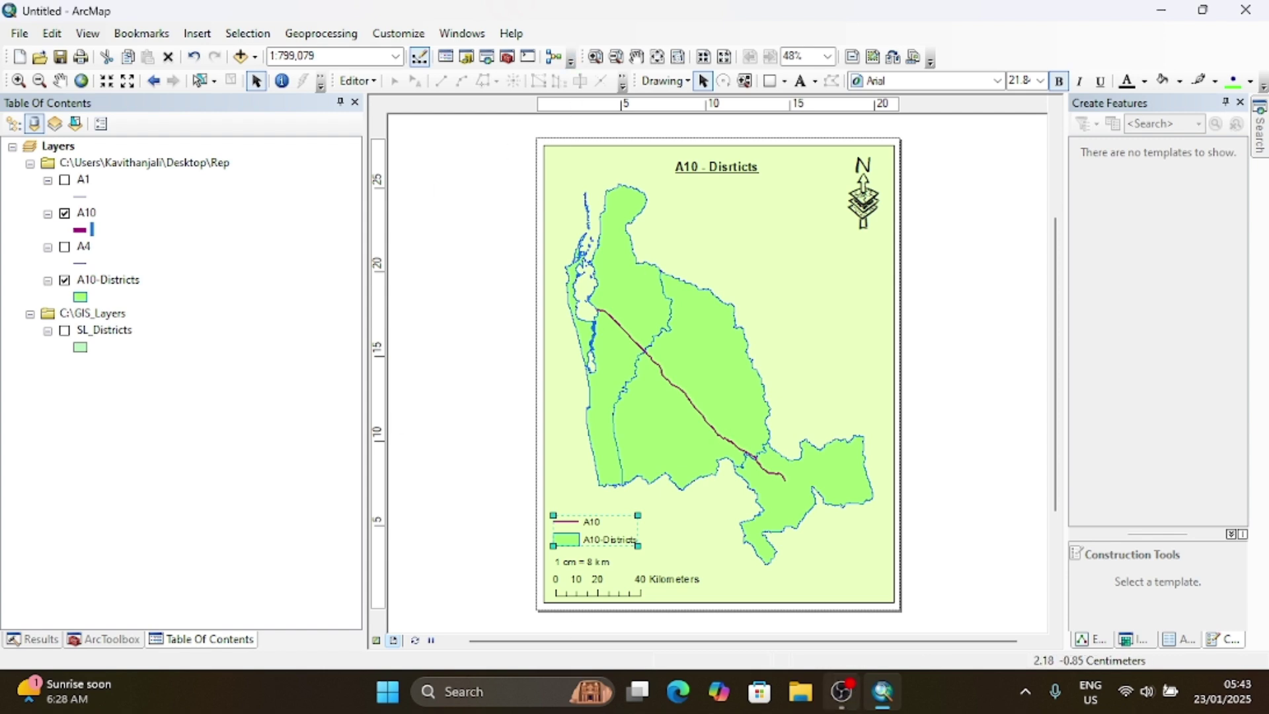
{"action": "left_click", "coordinate": [677, 119]}
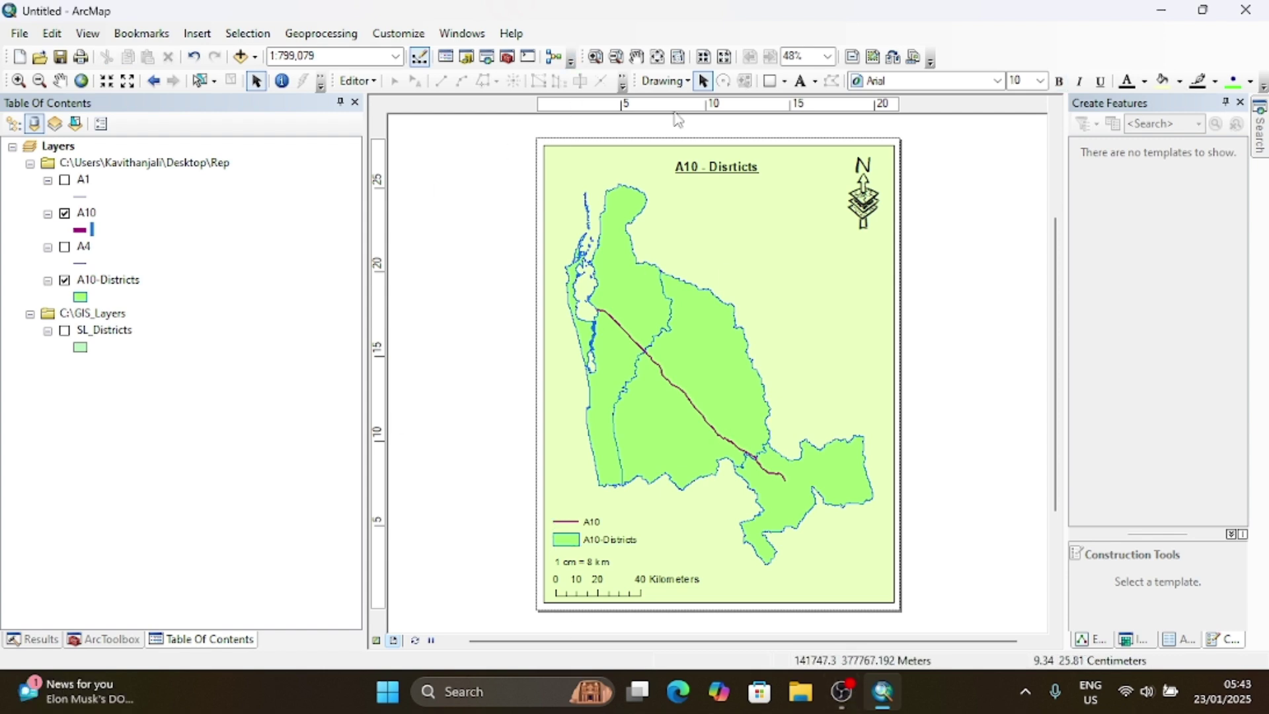
{"action": "left_click", "coordinate": [197, 34]}
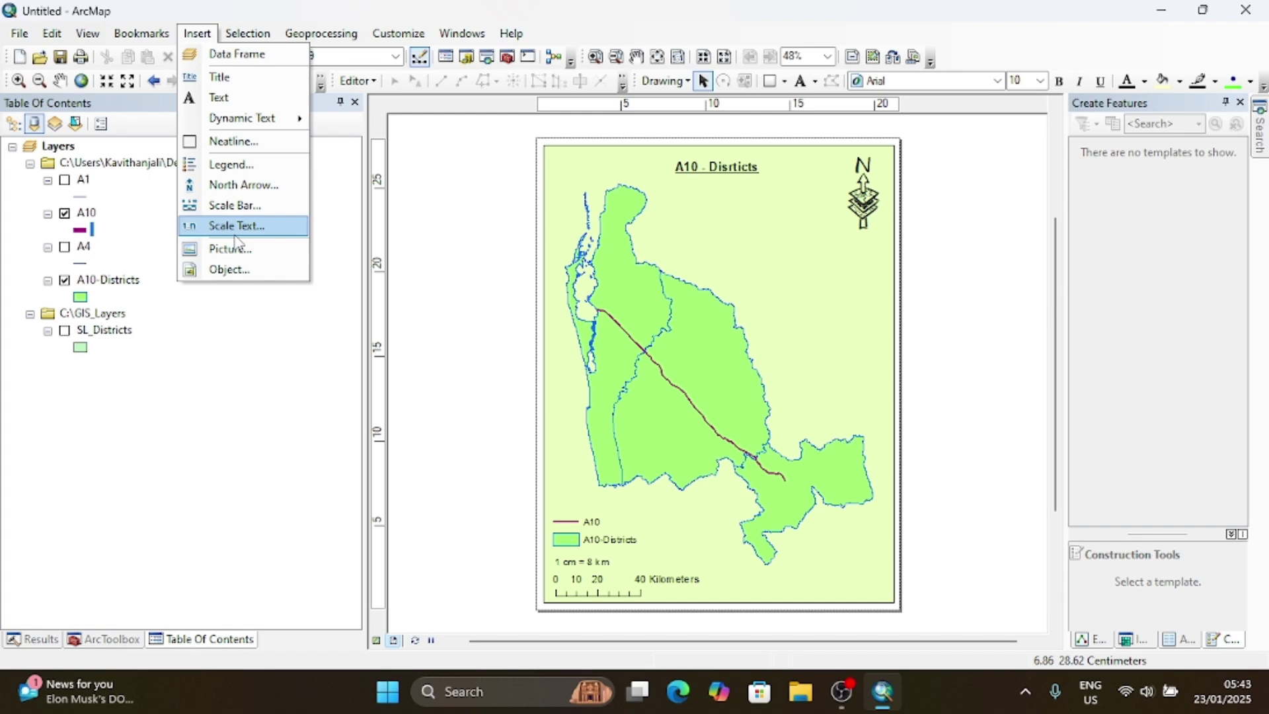
{"action": "key", "text": "Escape"}
{"action": "left_click", "coordinate": [844, 269]}
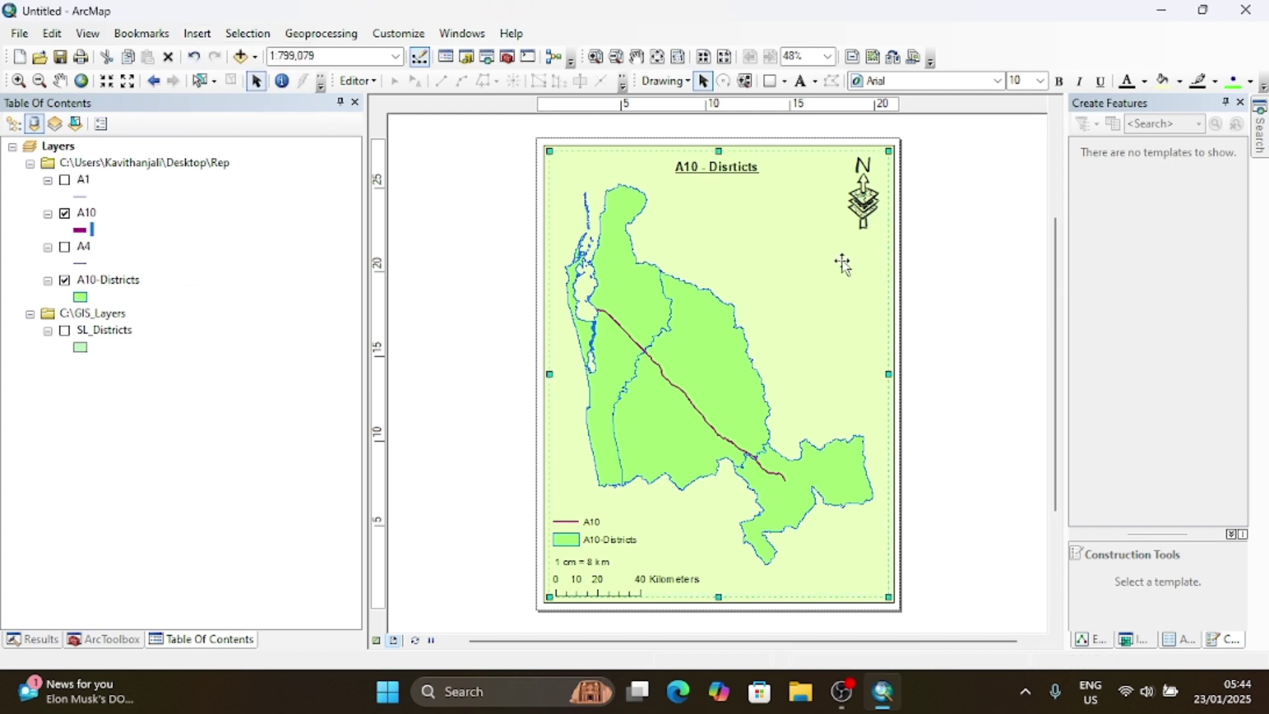
{"action": "right_click", "coordinate": [829, 291]}
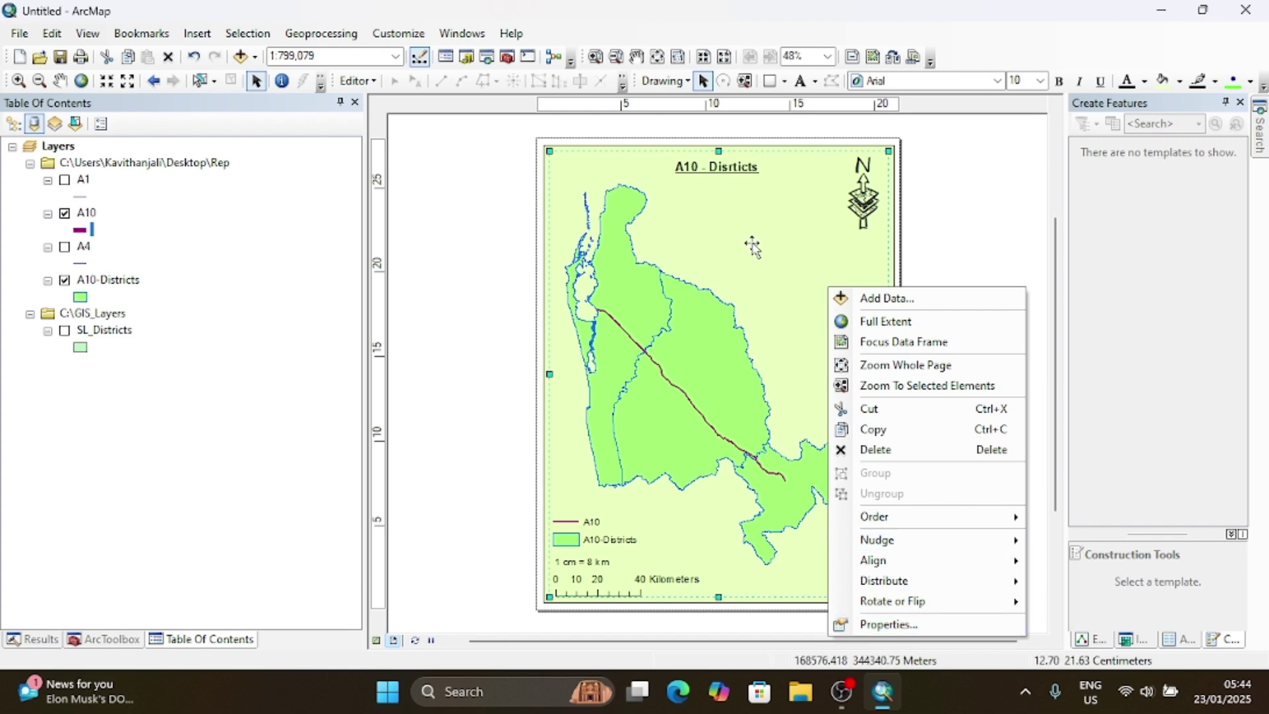
{"action": "left_click", "coordinate": [114, 286]}
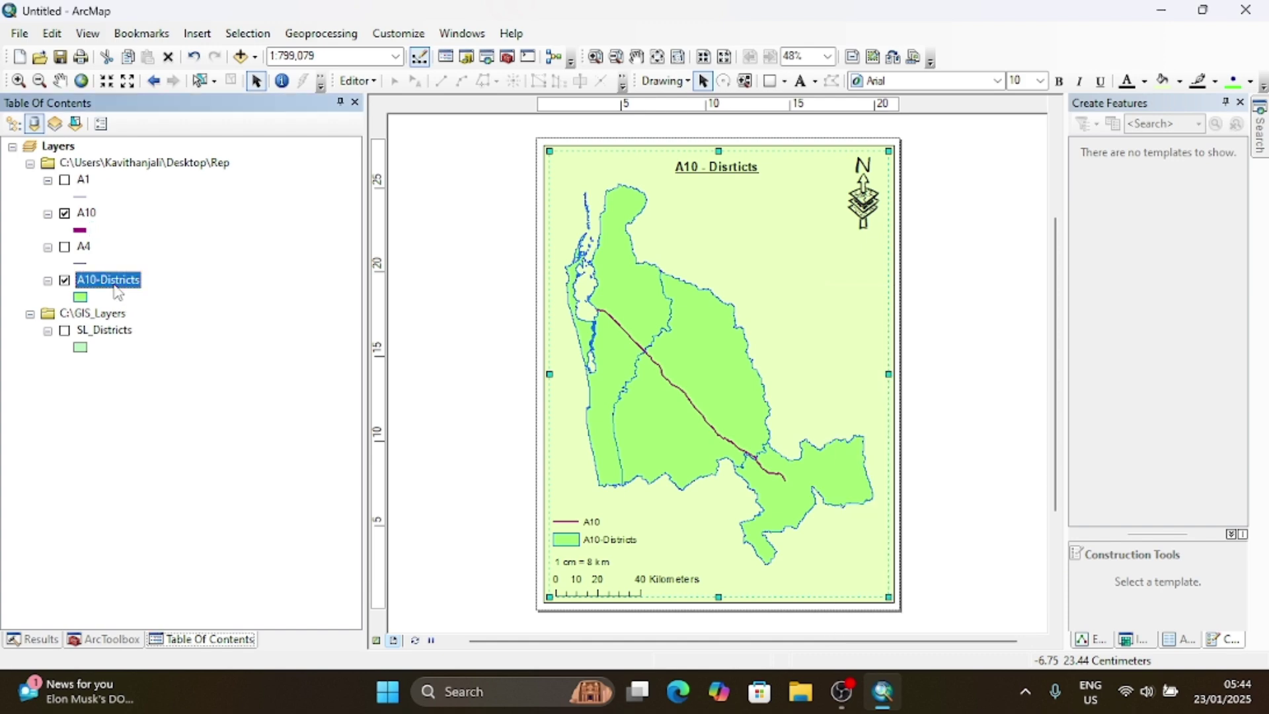
{"action": "right_click", "coordinate": [117, 292]}
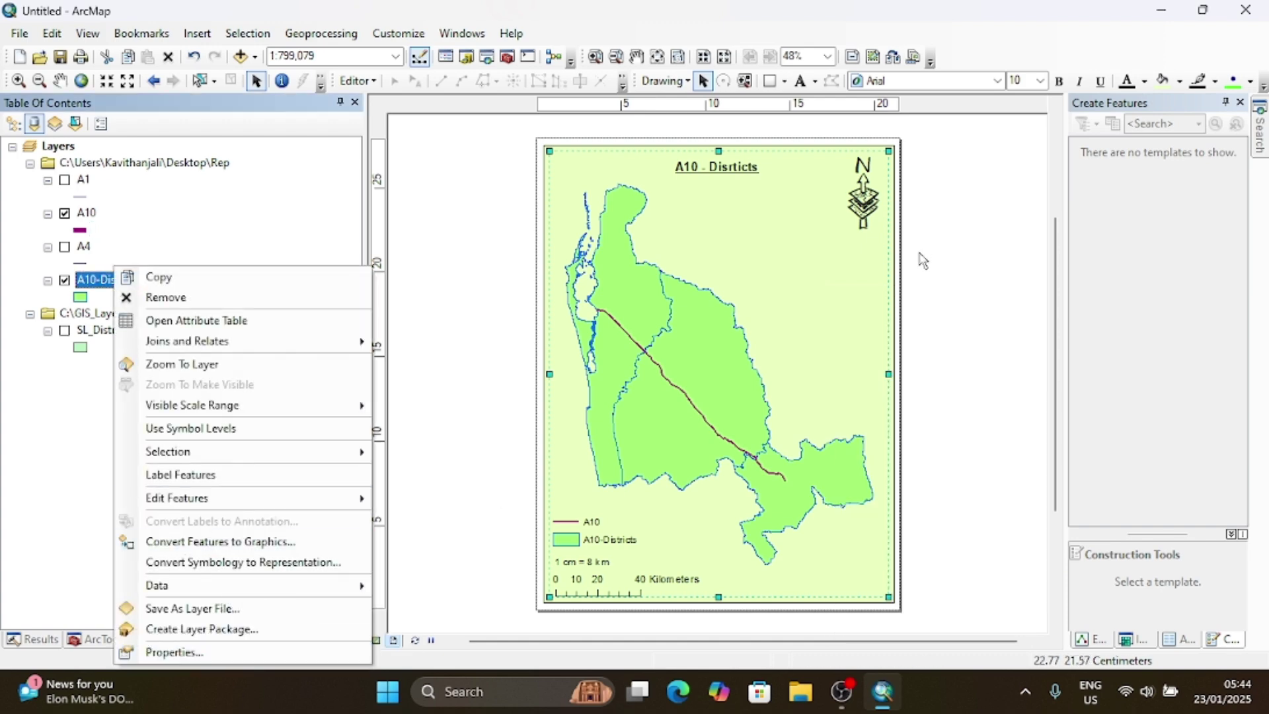
Step: Open the reference grid settings in the map data frame's properties
{"action": "right_click", "coordinate": [843, 325]}
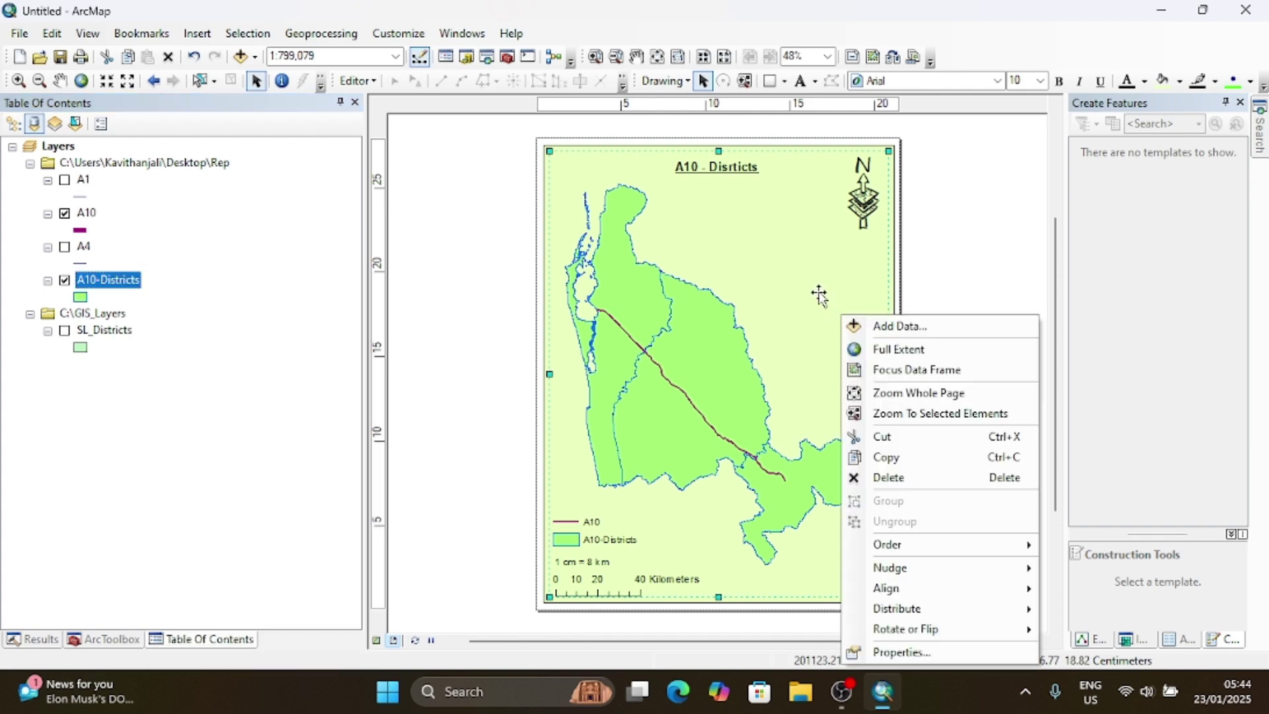
{"action": "left_click", "coordinate": [886, 652]}
{"action": "left_click_drag", "start_coordinate": [645, 65], "coordinate": [451, 50]}
{"action": "left_click", "coordinate": [614, 79]}
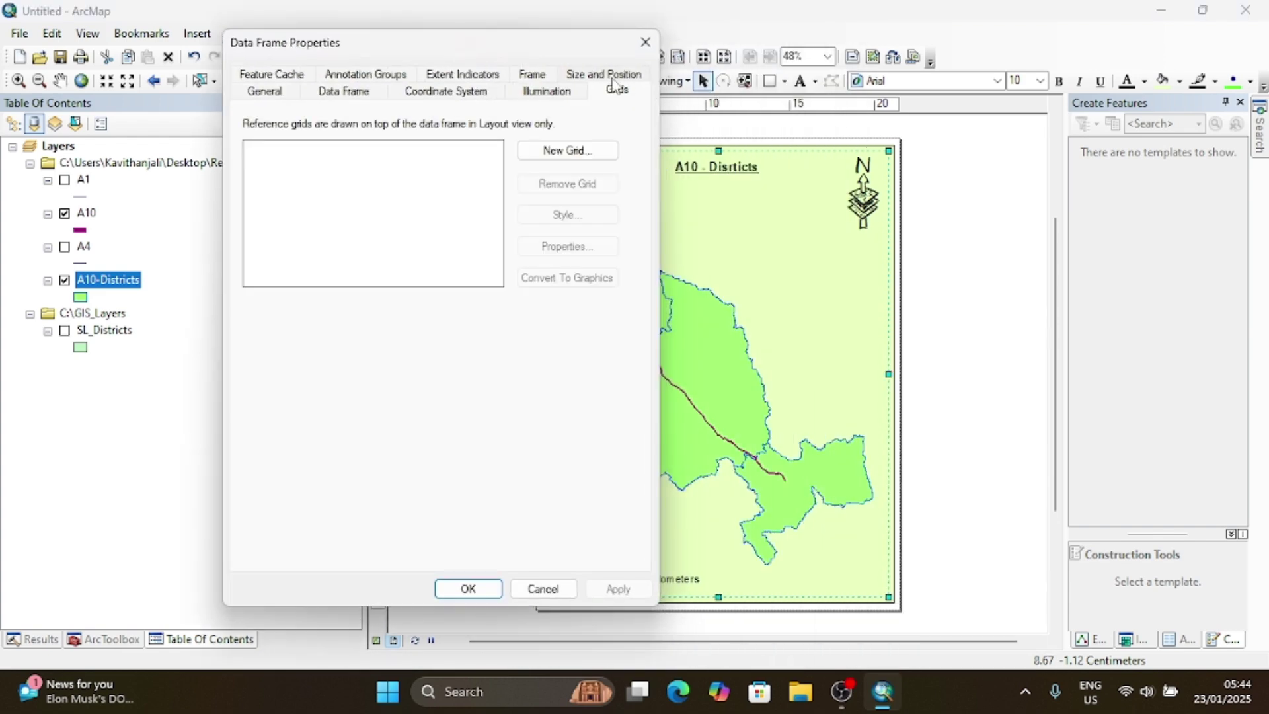
{"action": "left_click_drag", "start_coordinate": [576, 37], "coordinate": [363, 77]}
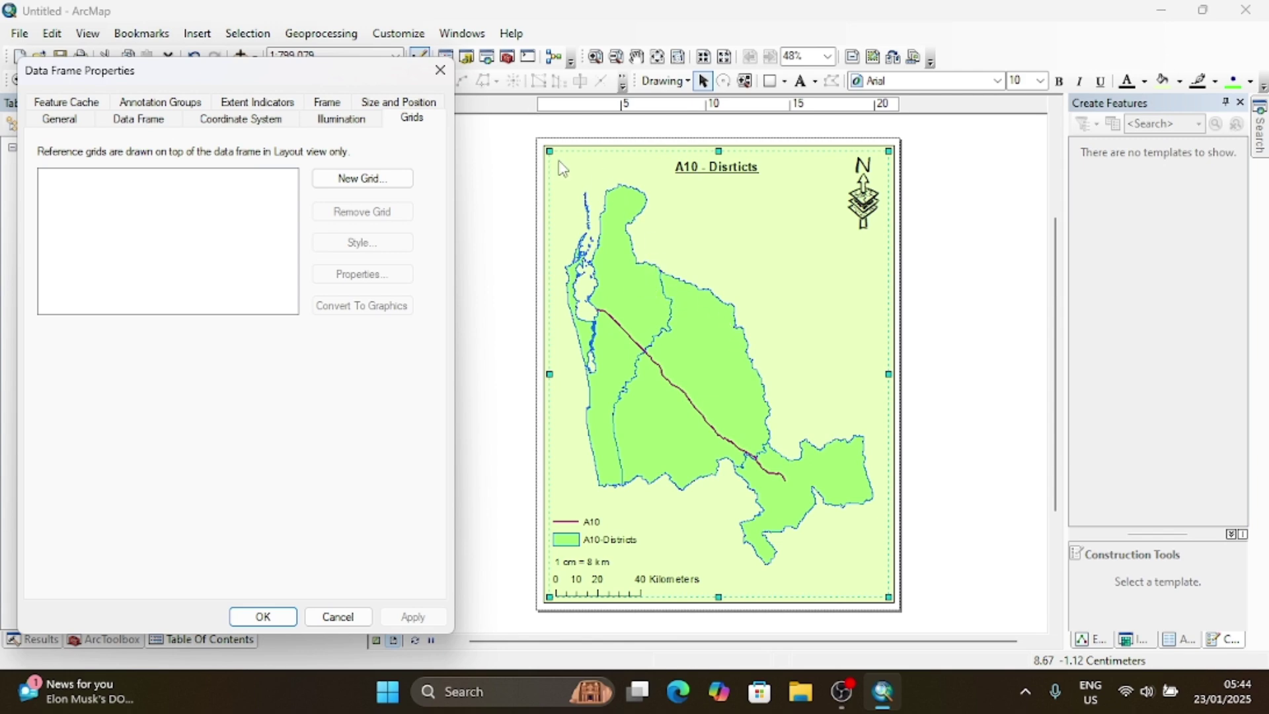
Step: Start a new grid for the data frame and preview the graticule, measured grid and reference grid types
{"action": "left_click", "coordinate": [362, 179]}
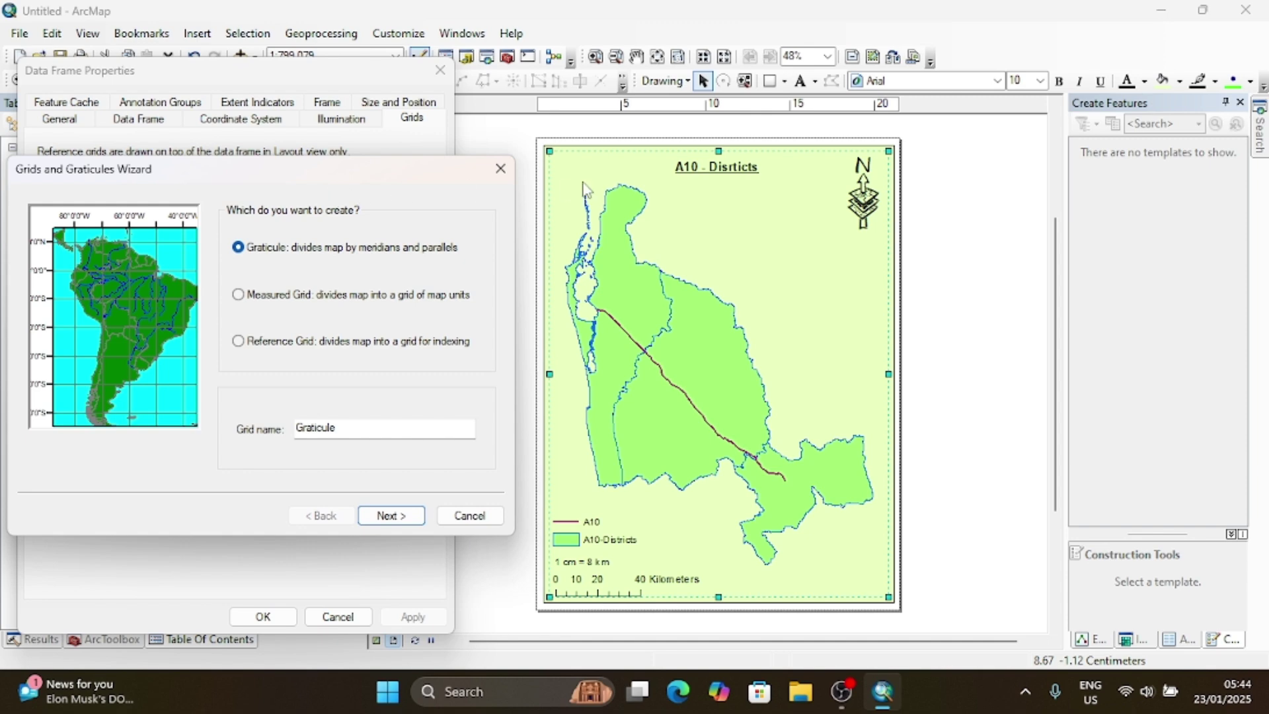
{"action": "left_click_drag", "start_coordinate": [344, 171], "coordinate": [727, 163]}
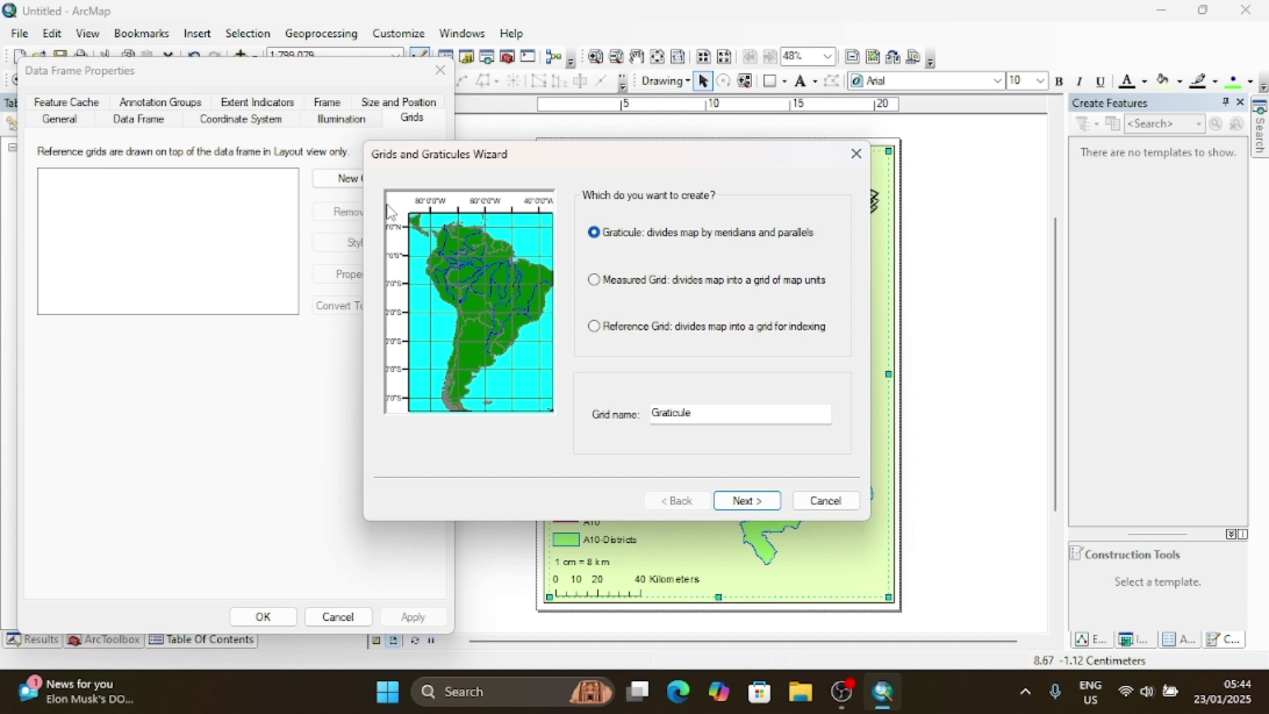
{"action": "left_click", "coordinate": [592, 282]}
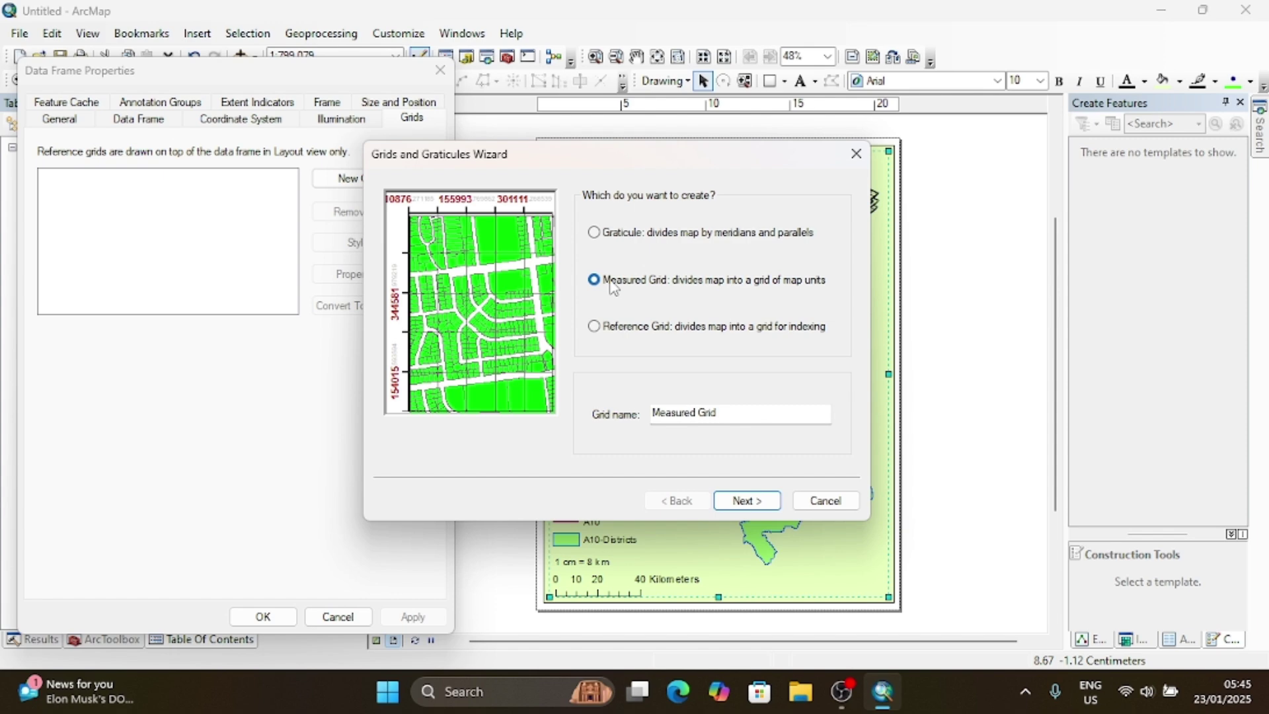
{"action": "left_click", "coordinate": [593, 326]}
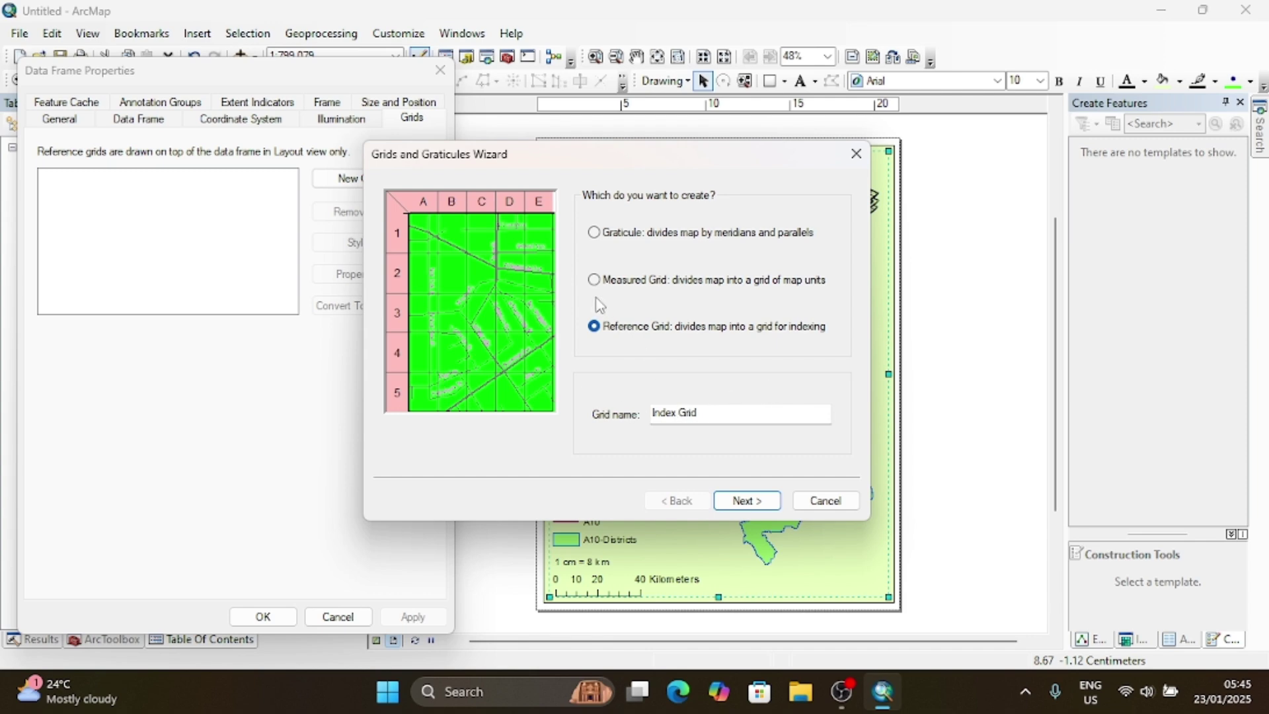
{"action": "left_click", "coordinate": [592, 236]}
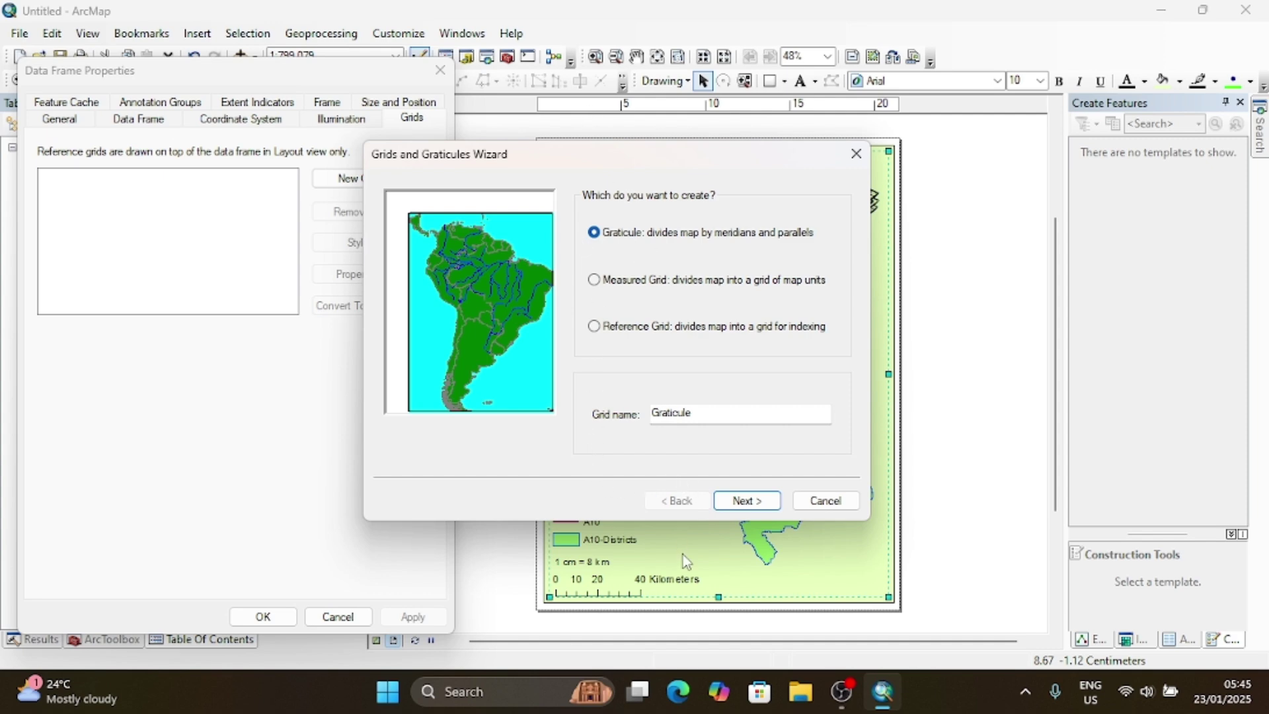
{"action": "left_click", "coordinate": [766, 505]}
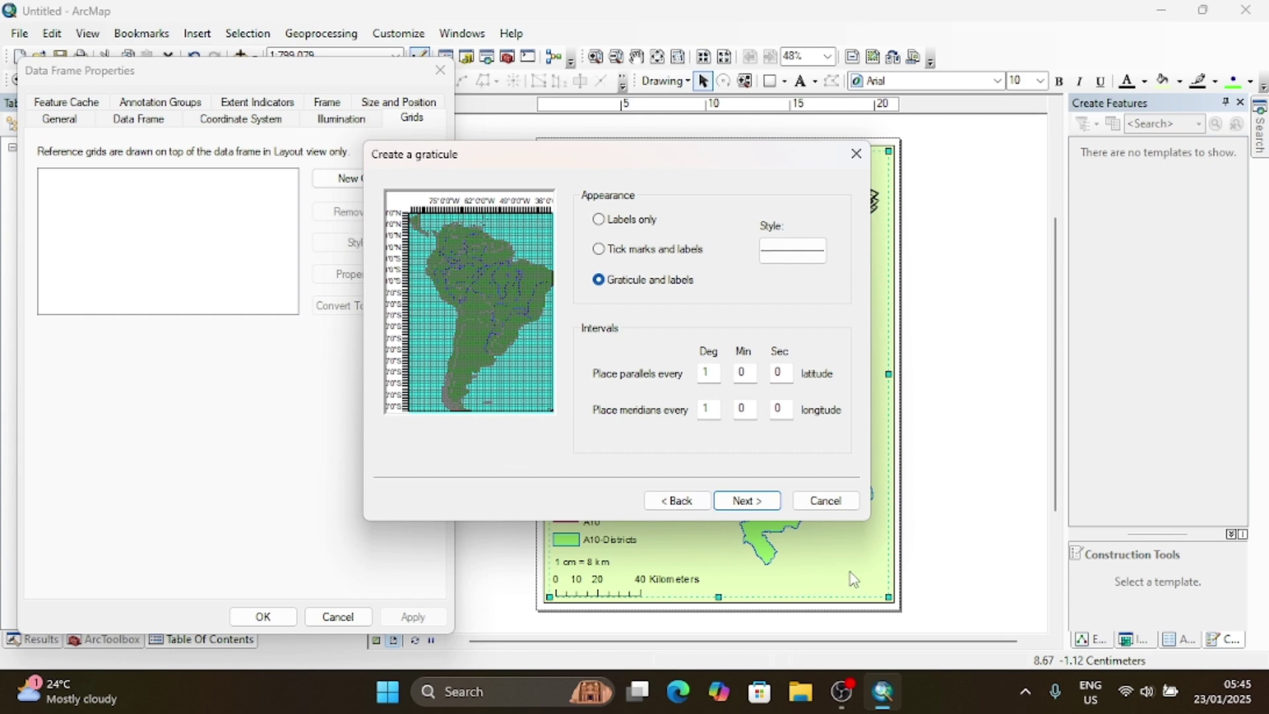
{"action": "left_click", "coordinate": [676, 501]}
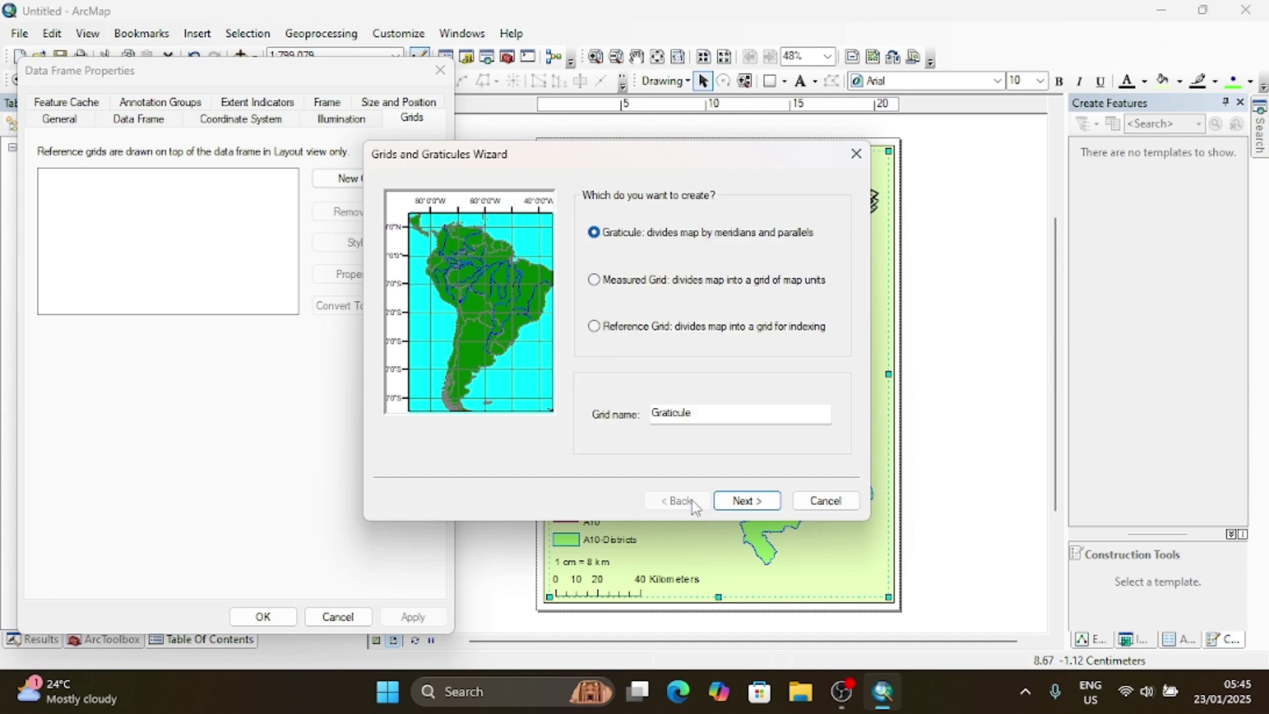
Step: Examine the measured grid's appearance options, coordinate system details and axis intervals
{"action": "left_click", "coordinate": [598, 283]}
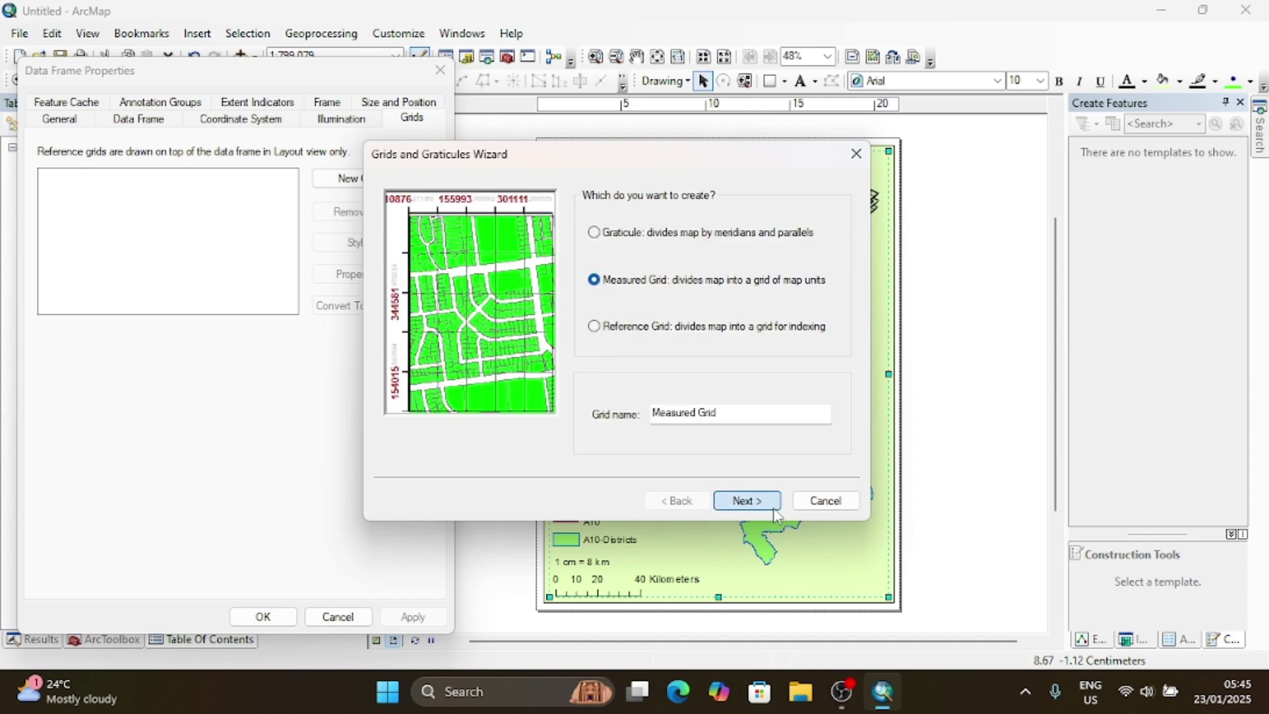
{"action": "left_click", "coordinate": [748, 503]}
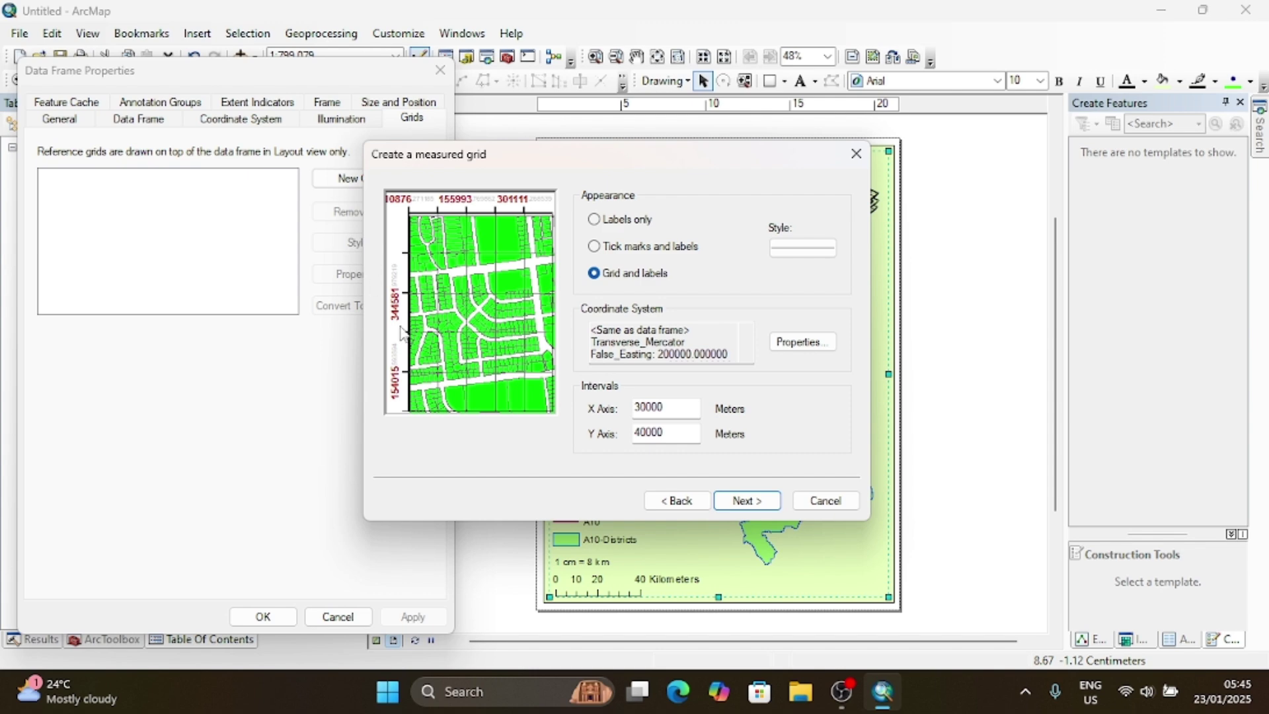
{"action": "left_click", "coordinate": [677, 501]}
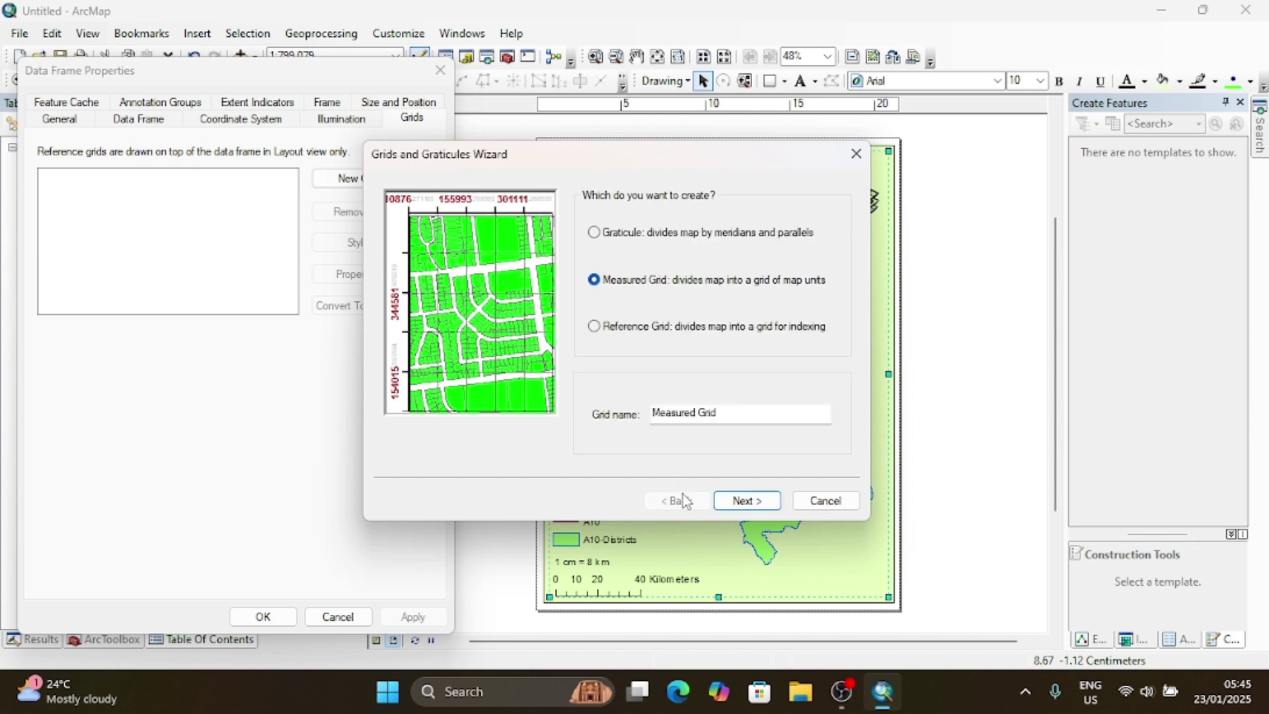
{"action": "left_click", "coordinate": [742, 500]}
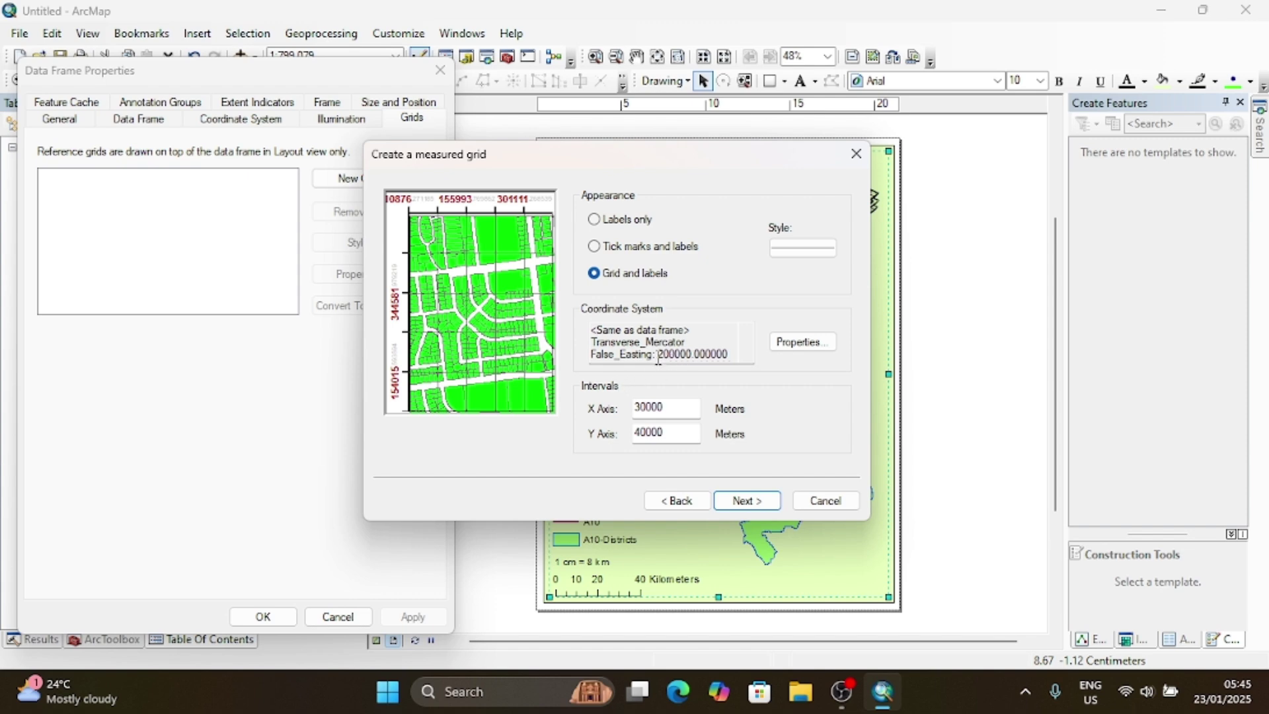
{"action": "left_click", "coordinate": [746, 354]}
{"action": "left_click", "coordinate": [746, 354]}
{"action": "left_click", "coordinate": [746, 355]}
{"action": "left_click", "coordinate": [746, 355]}
{"action": "left_click", "coordinate": [746, 355]}
{"action": "left_click", "coordinate": [749, 333]}
{"action": "left_click", "coordinate": [750, 334]}
{"action": "left_click", "coordinate": [749, 333]}
{"action": "left_click", "coordinate": [749, 334]}
{"action": "left_click", "coordinate": [749, 334]}
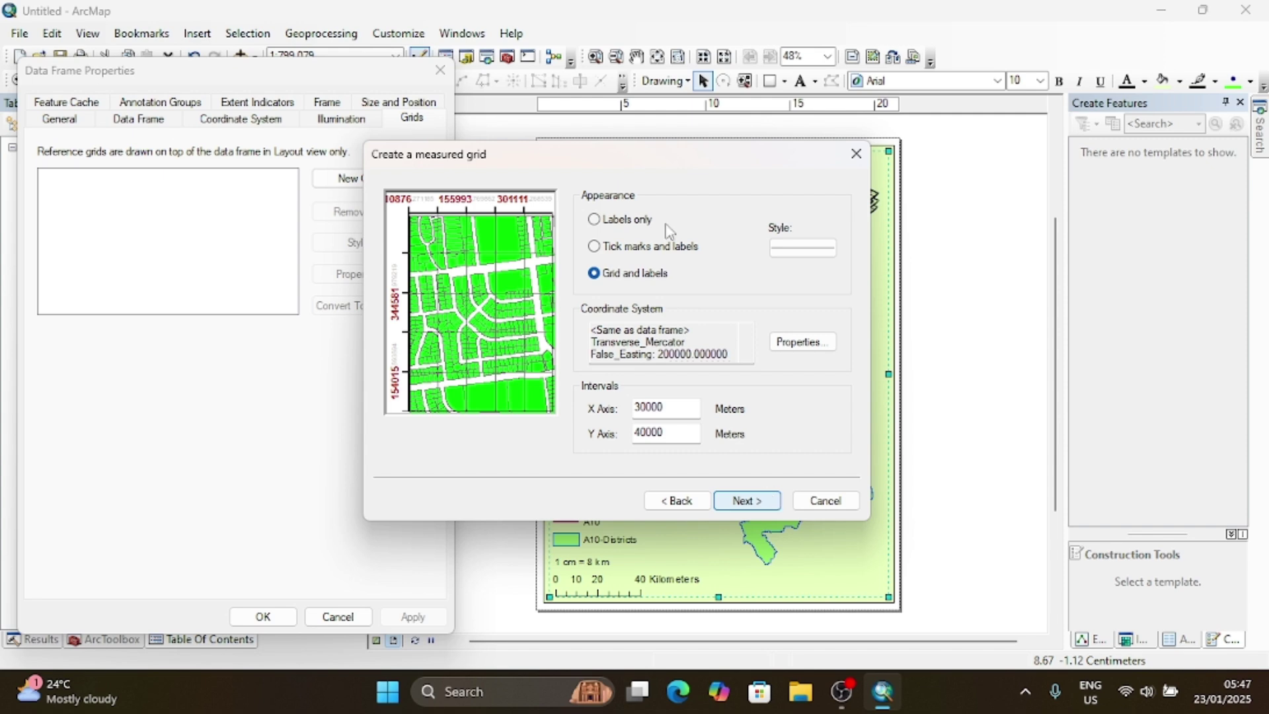
Step: Check the reference grid's appearance options and its column and row divisions
{"action": "left_click", "coordinate": [680, 502]}
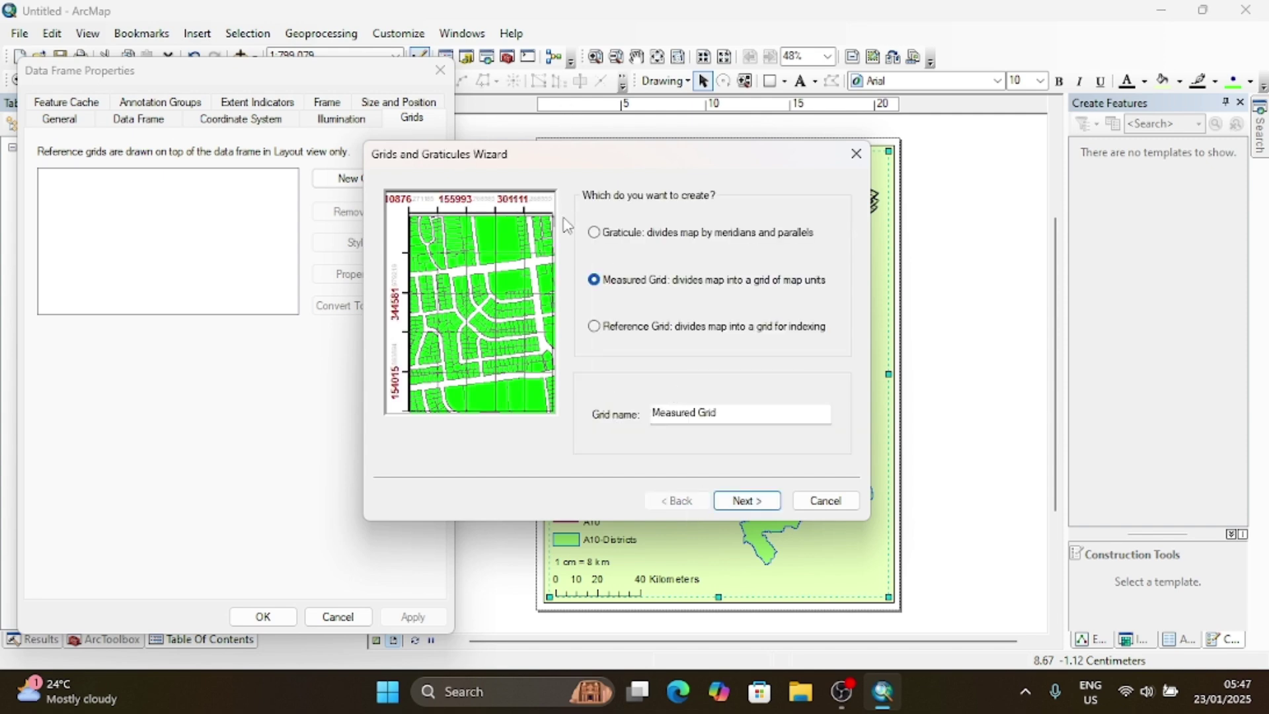
{"action": "left_click", "coordinate": [593, 326]}
{"action": "left_click", "coordinate": [749, 504]}
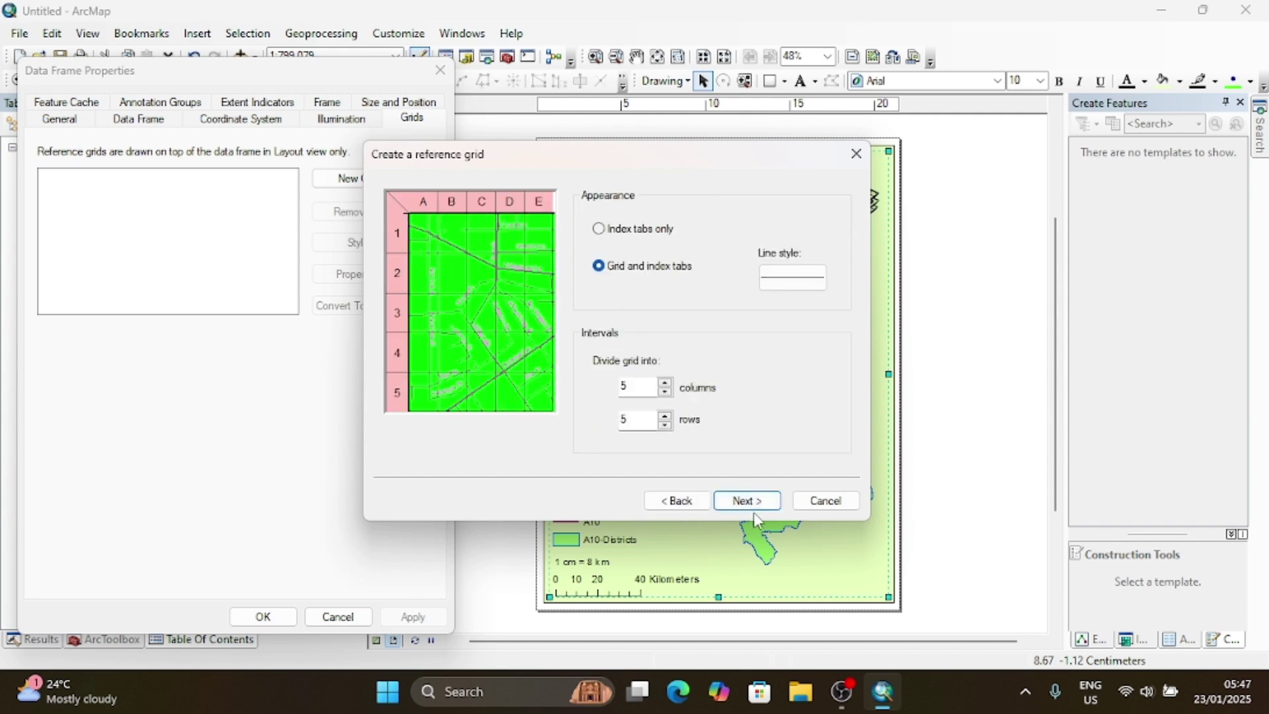
{"action": "left_click", "coordinate": [705, 500]}
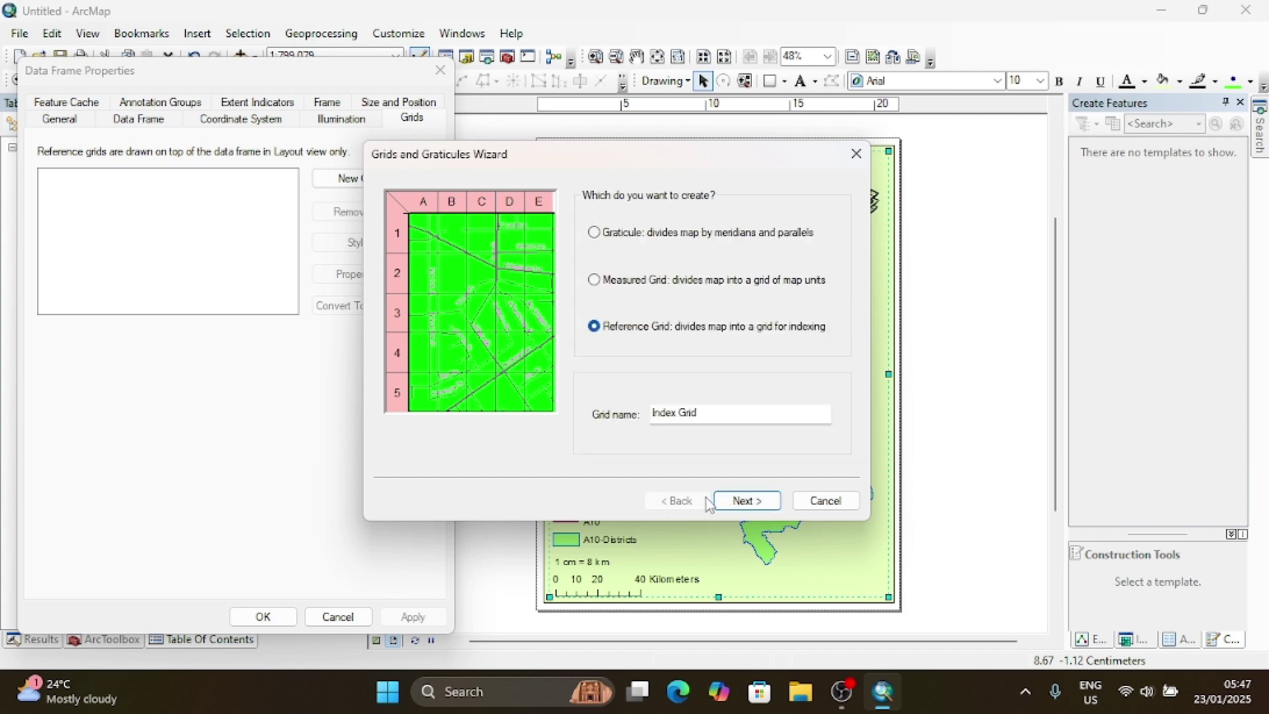
Step: Choose the graticule type, compare its appearance options and set it to Labels only
{"action": "left_click", "coordinate": [595, 234]}
{"action": "left_click", "coordinate": [747, 500]}
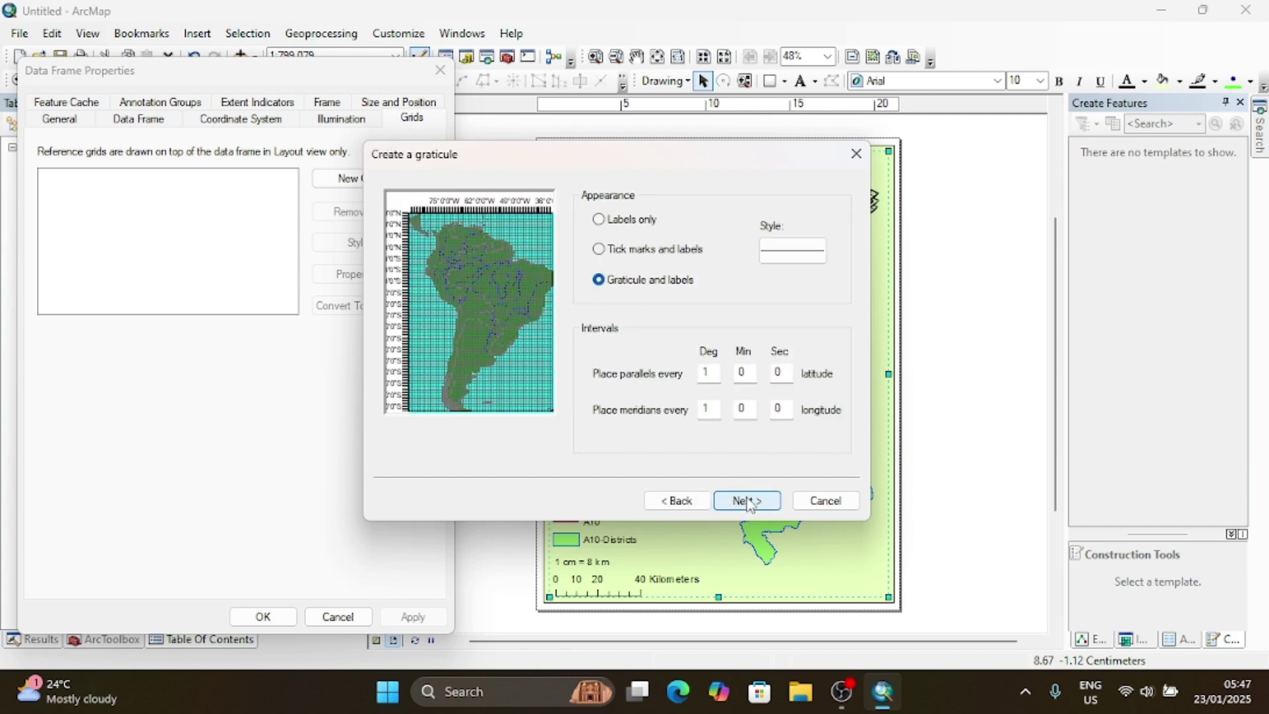
{"action": "left_click", "coordinate": [599, 221]}
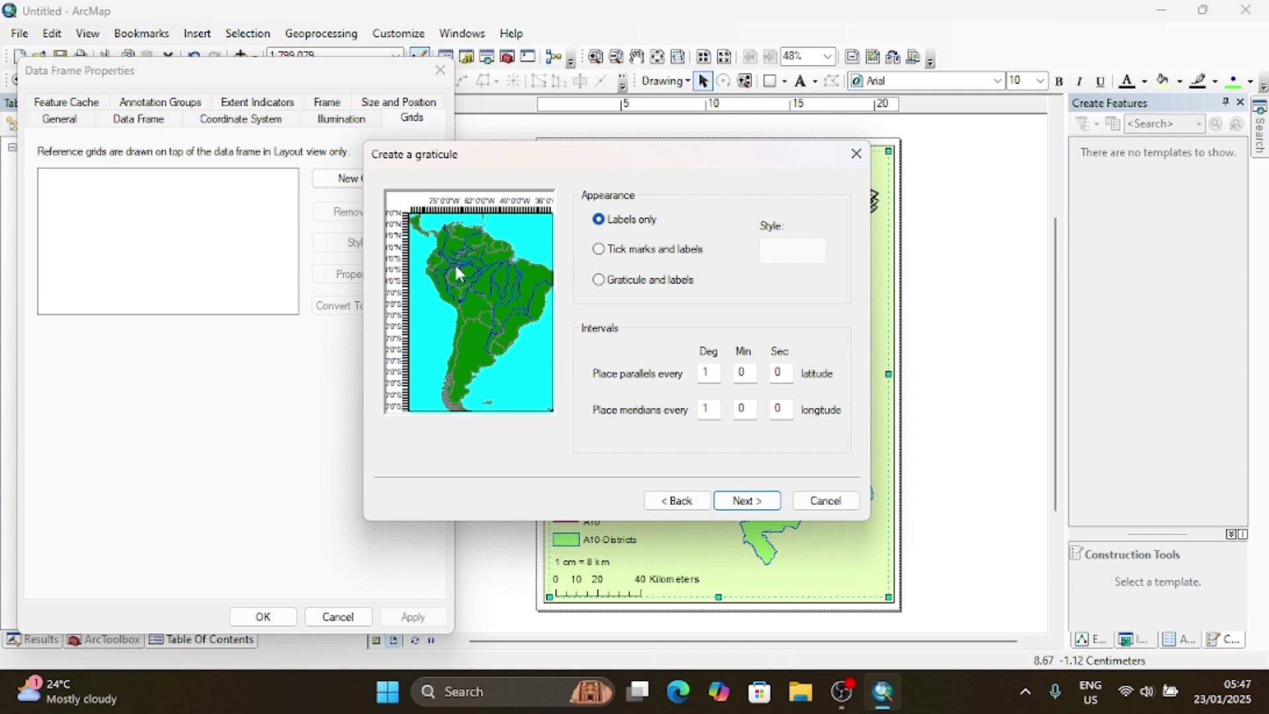
{"action": "left_click", "coordinate": [600, 281]}
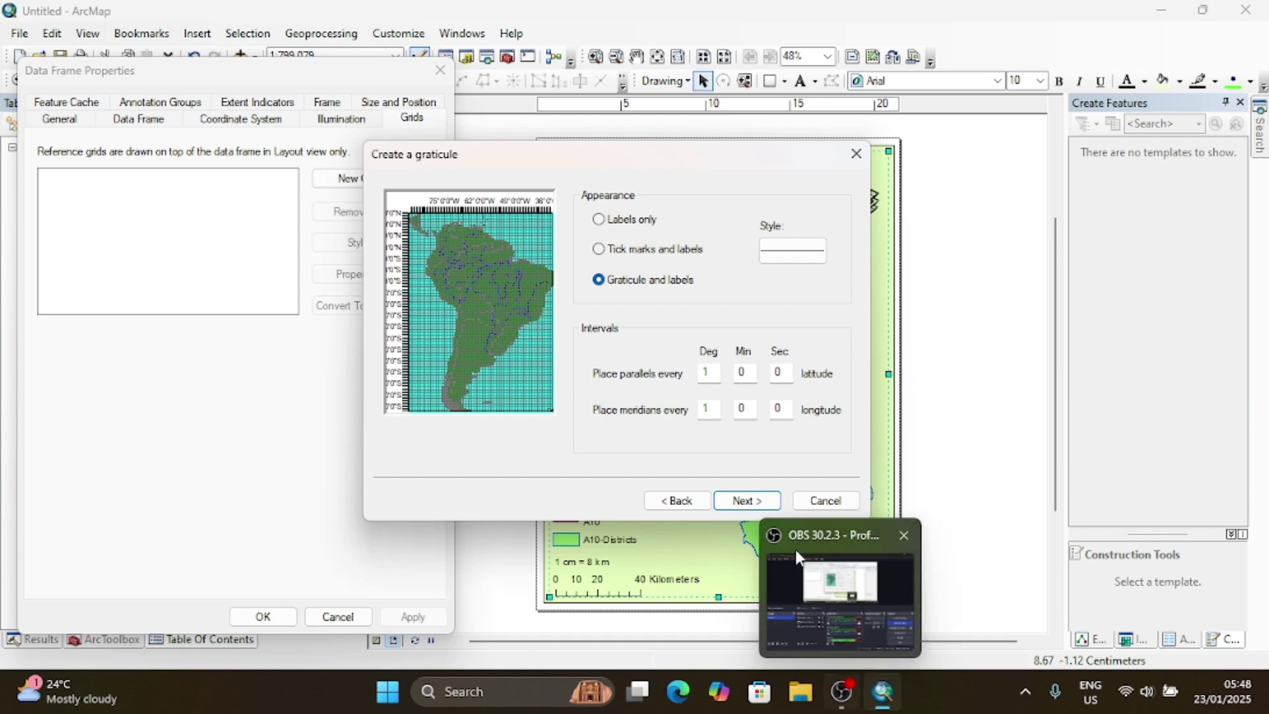
{"action": "left_click_drag", "start_coordinate": [664, 164], "coordinate": [442, 175]}
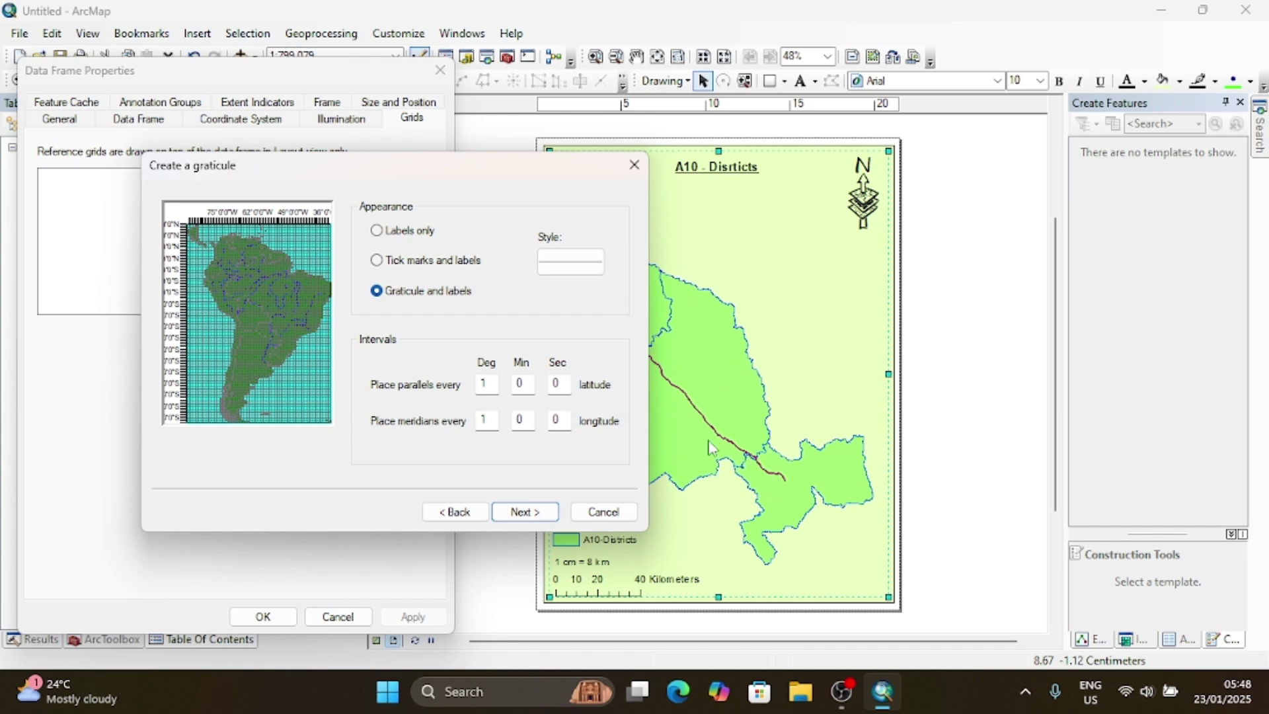
{"action": "left_click_drag", "start_coordinate": [484, 183], "coordinate": [530, 117]}
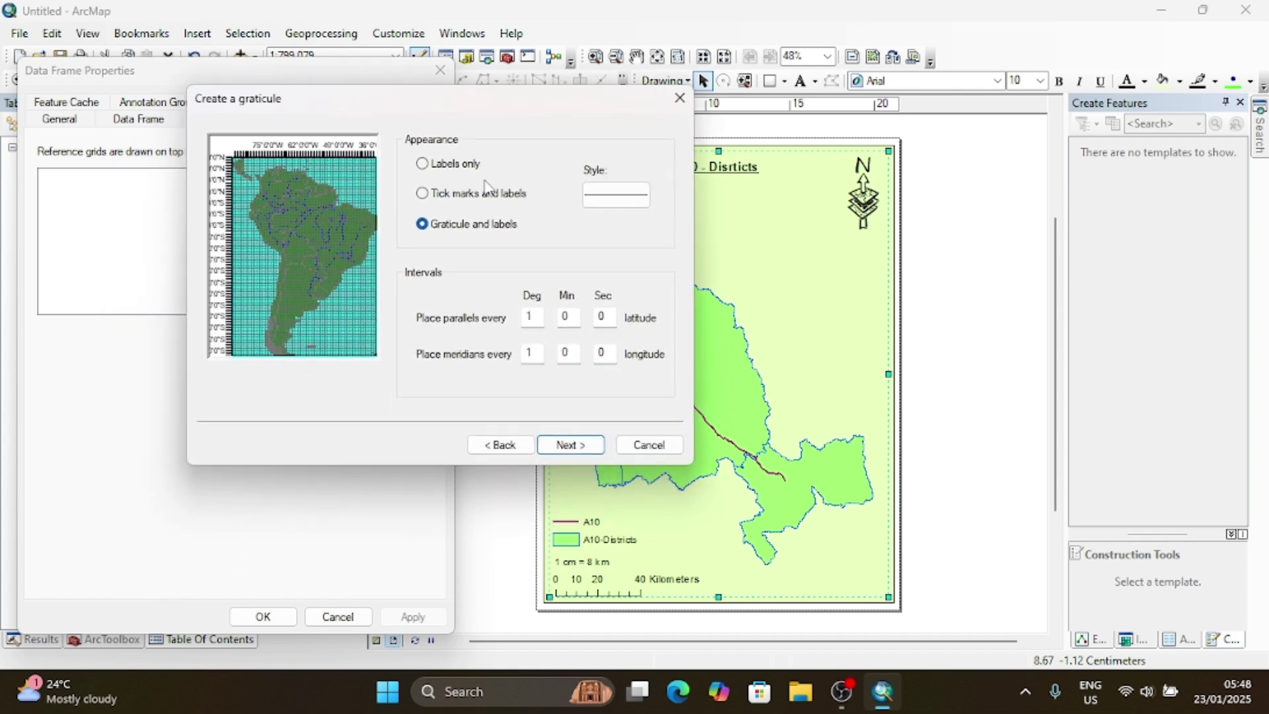
{"action": "left_click", "coordinate": [421, 194]}
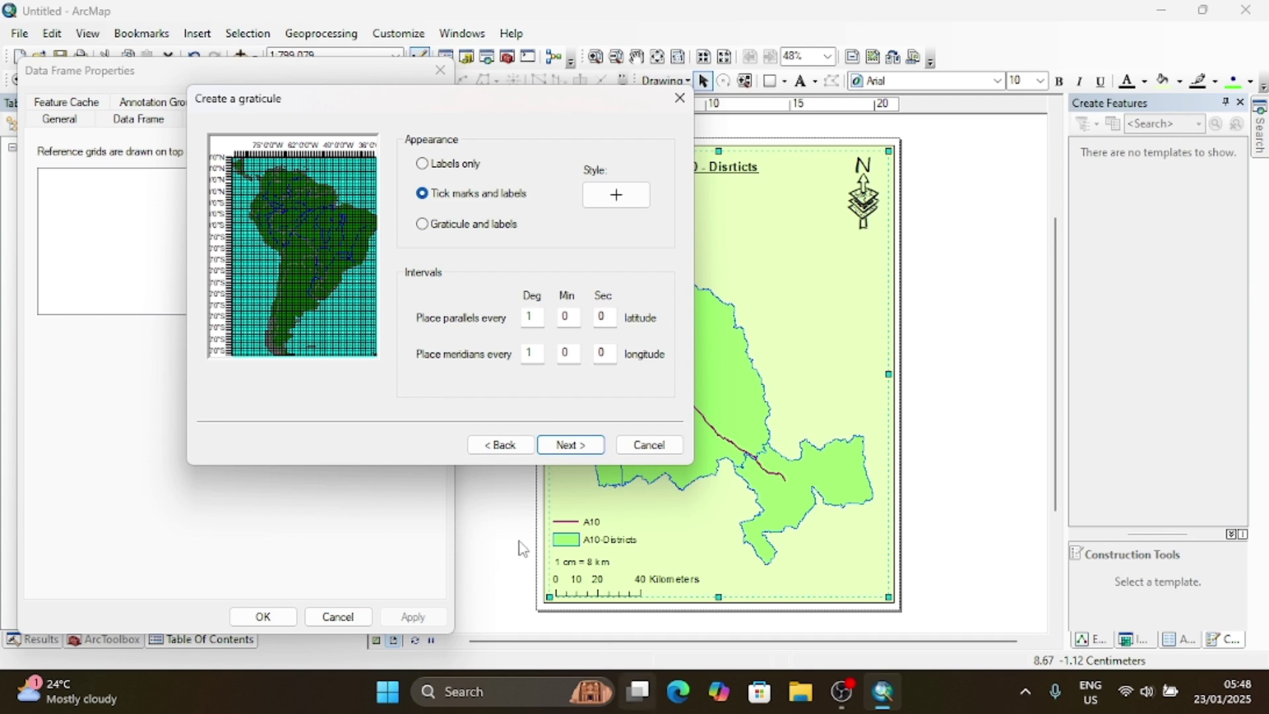
{"action": "mouse_move", "coordinate": [638, 692]}
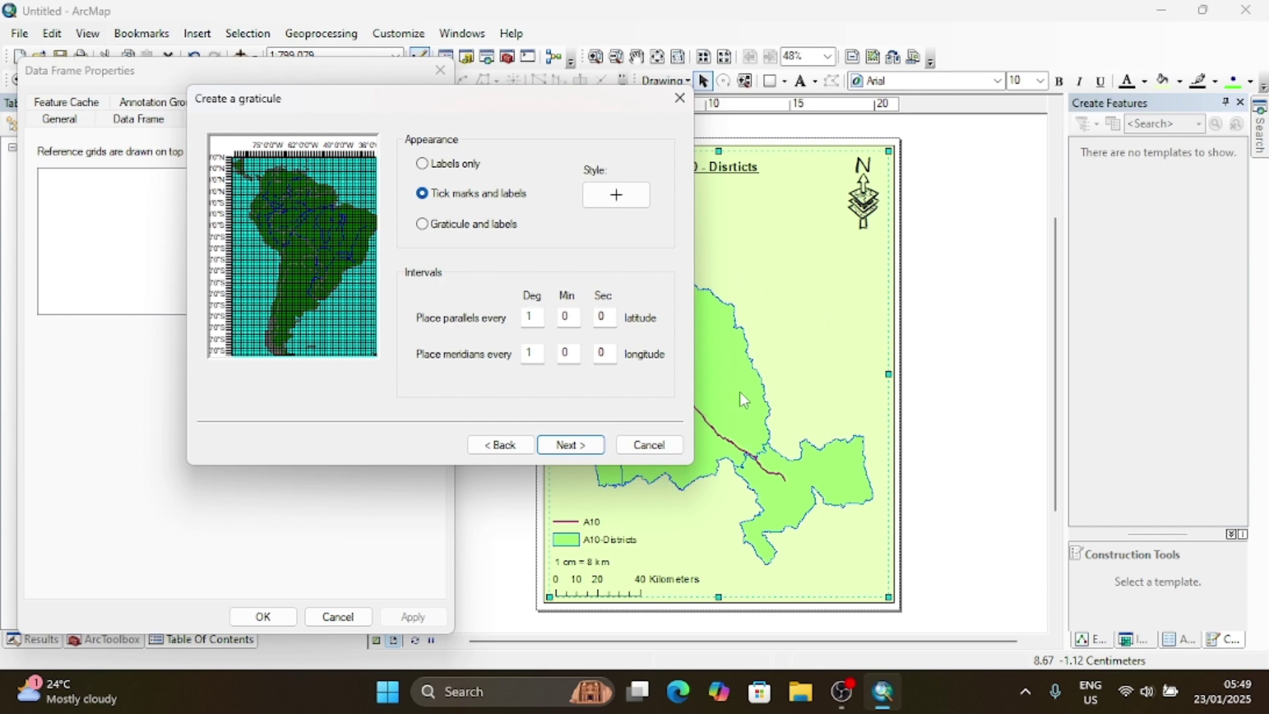
{"action": "left_click", "coordinate": [423, 164]}
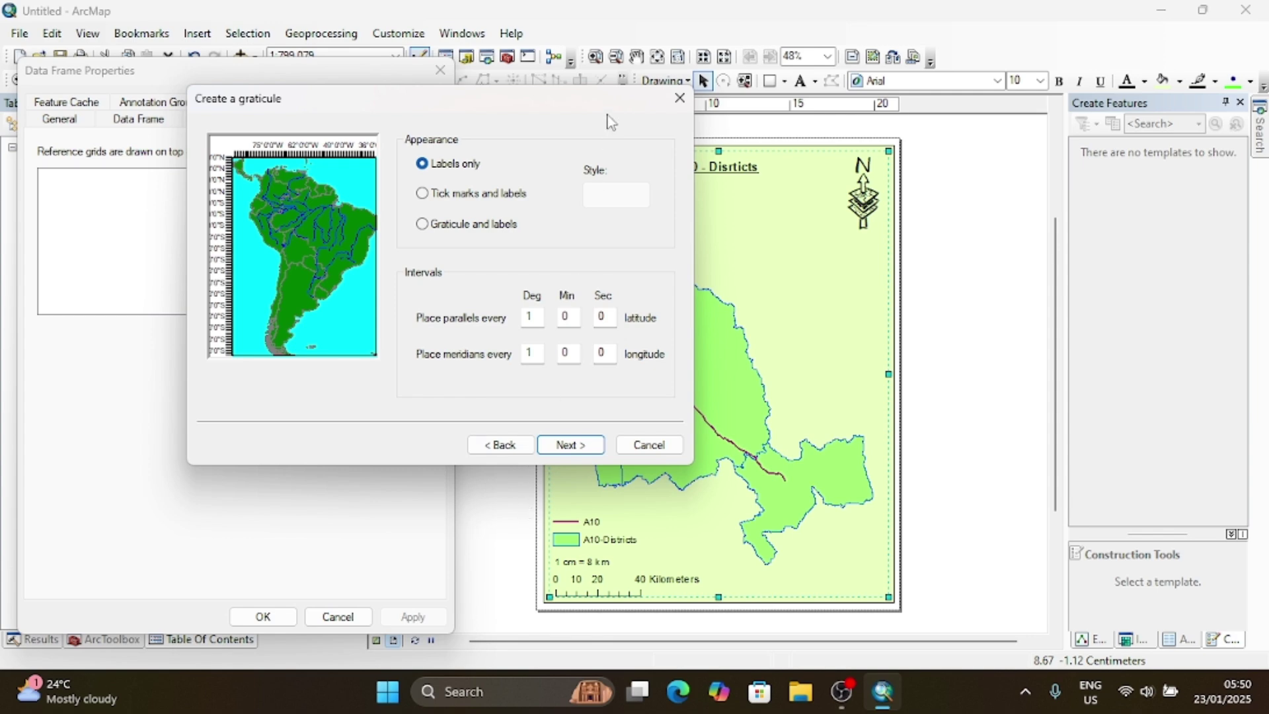
{"action": "left_click_drag", "start_coordinate": [456, 114], "coordinate": [298, 162]}
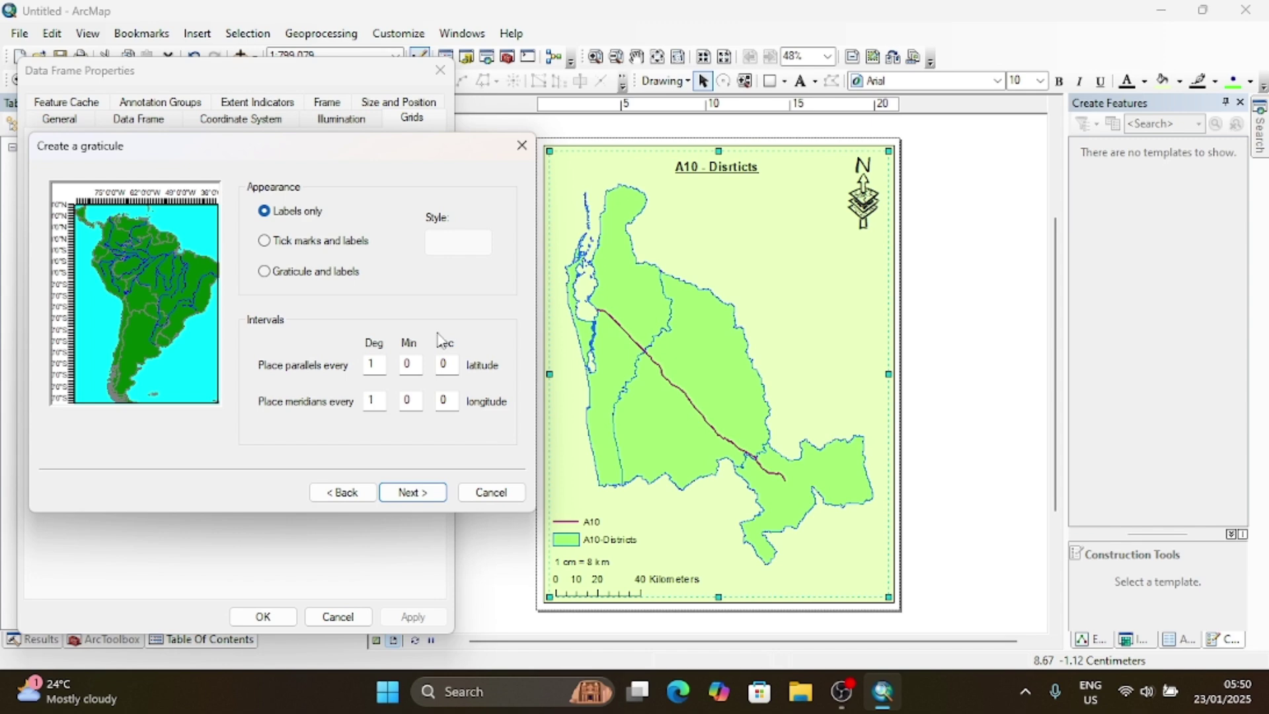
{"action": "left_click_drag", "start_coordinate": [361, 152], "coordinate": [382, 136]}
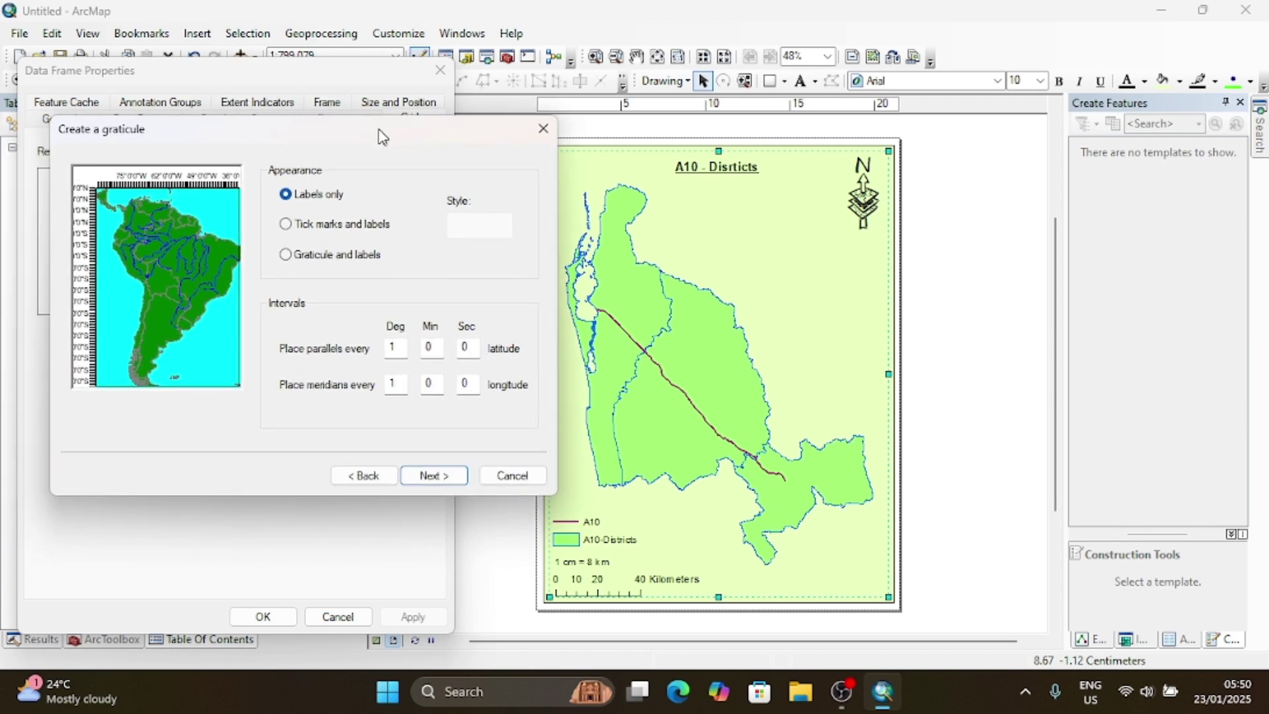
Step: Clear the graticule's degree intervals and place both parallels and meridians every 30 minutes
{"action": "left_click", "coordinate": [407, 350]}
{"action": "key", "text": "BackSpace"}
{"action": "left_click", "coordinate": [403, 383]}
{"action": "key", "text": "BackSpace"}
{"action": "left_click", "coordinate": [438, 347]}
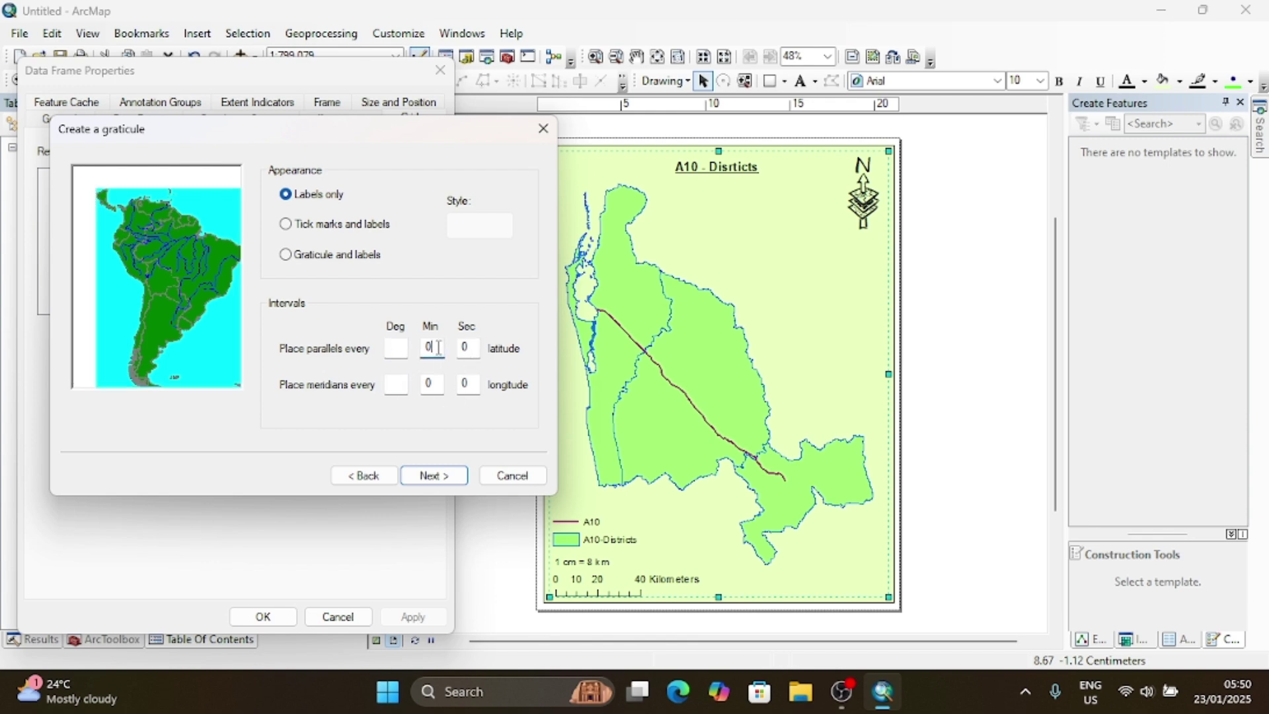
{"action": "key", "text": "BackSpace"}
{"action": "type", "text": "30"}
{"action": "left_click", "coordinate": [439, 384]}
{"action": "key", "text": "BackSpace"}
{"action": "type", "text": "30"}
{"action": "left_click", "coordinate": [455, 484]}
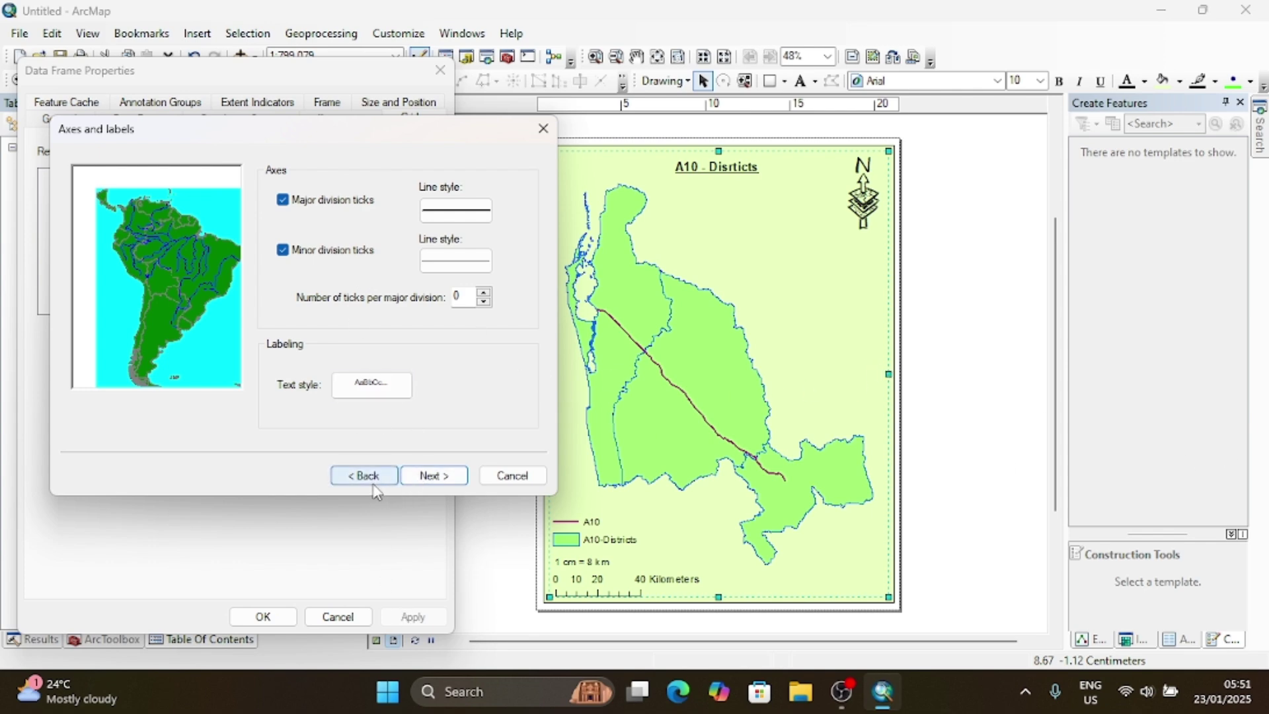
Step: Set the graticule labels' text size to 10 and continue to the graticule border settings
{"action": "left_click", "coordinate": [367, 387]}
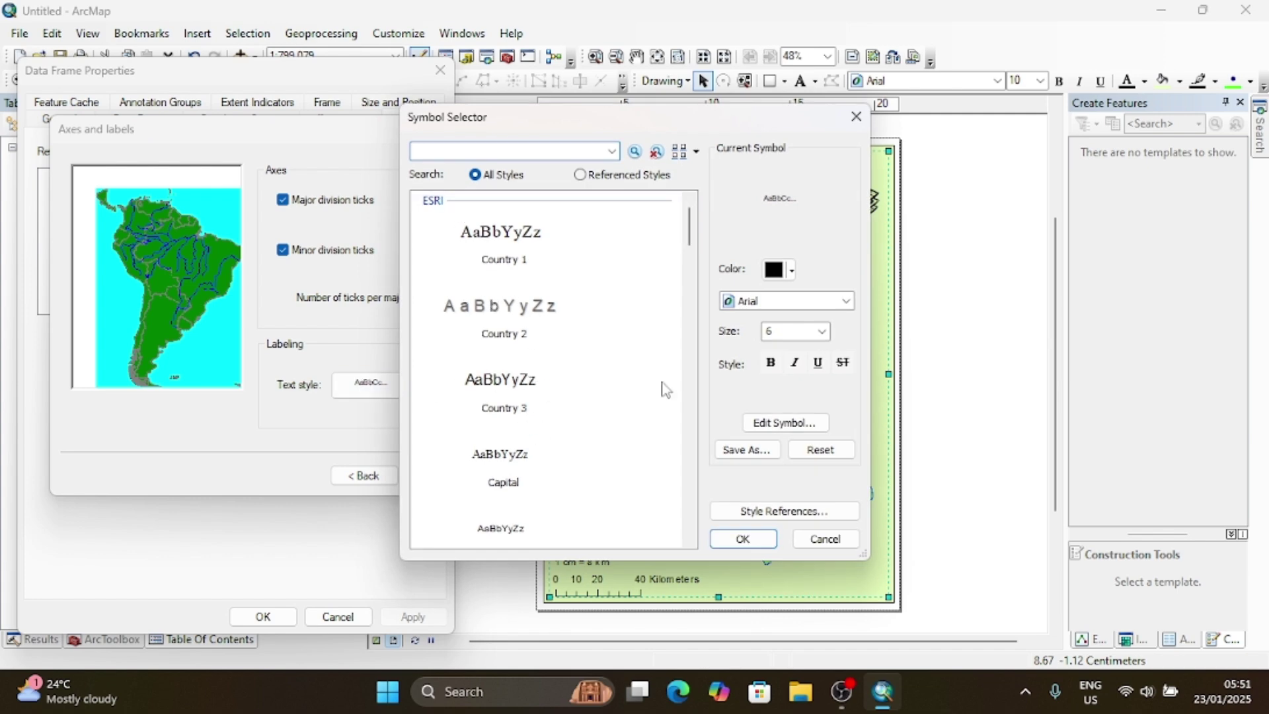
{"action": "left_click", "coordinate": [845, 301]}
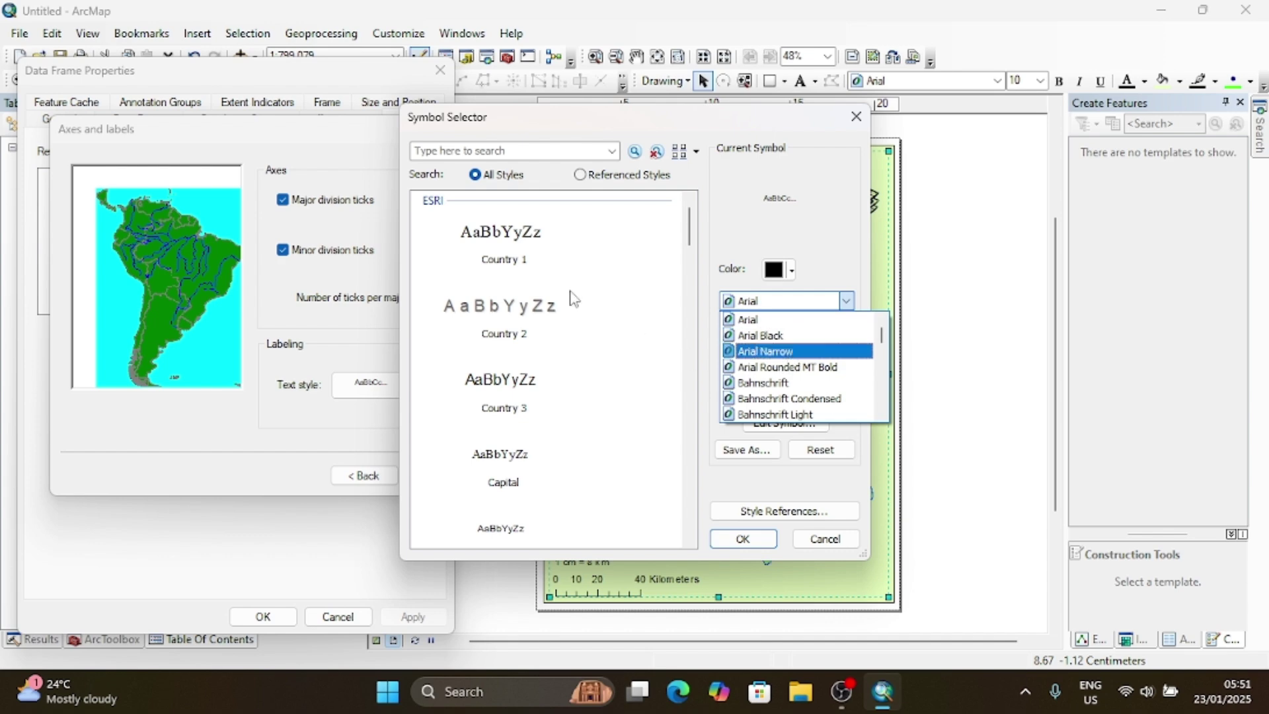
{"action": "left_click", "coordinate": [613, 313]}
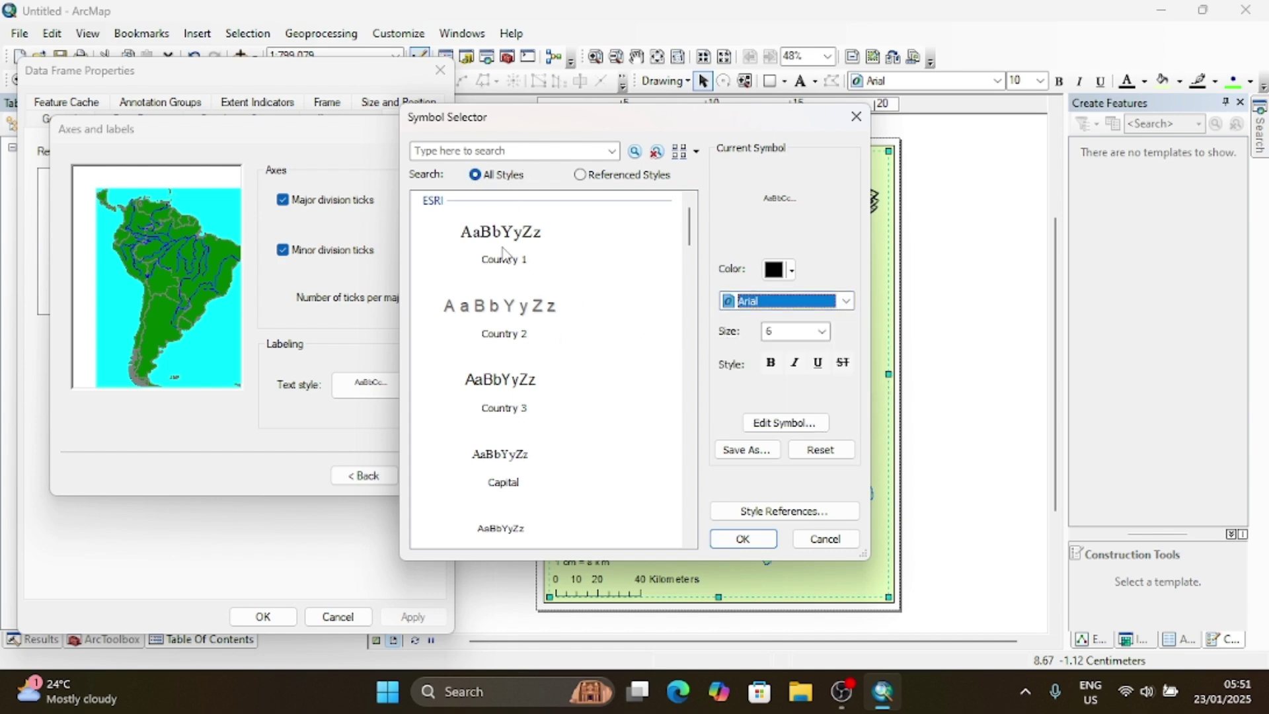
{"action": "scroll", "coordinate": [562, 419], "scroll_direction": "down", "scroll_amount": 3}
{"action": "scroll", "coordinate": [558, 419], "scroll_direction": "down", "scroll_amount": 3}
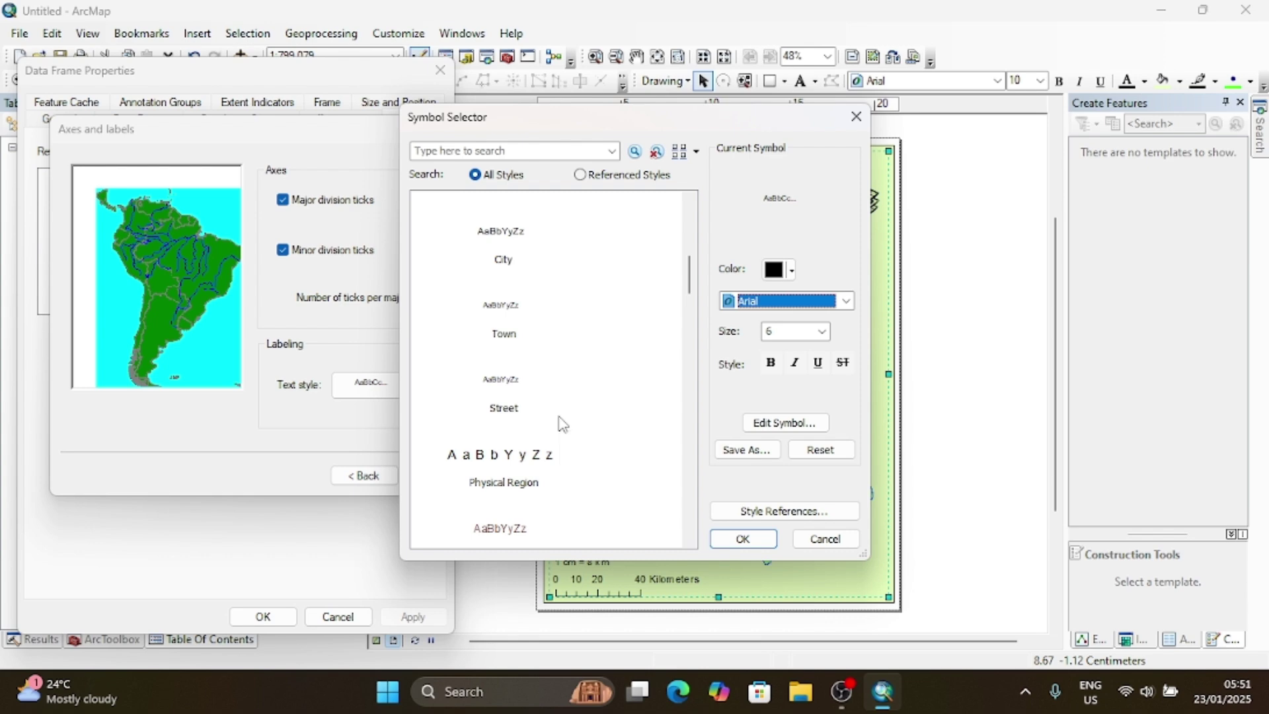
{"action": "scroll", "coordinate": [547, 448], "scroll_direction": "up", "scroll_amount": 4}
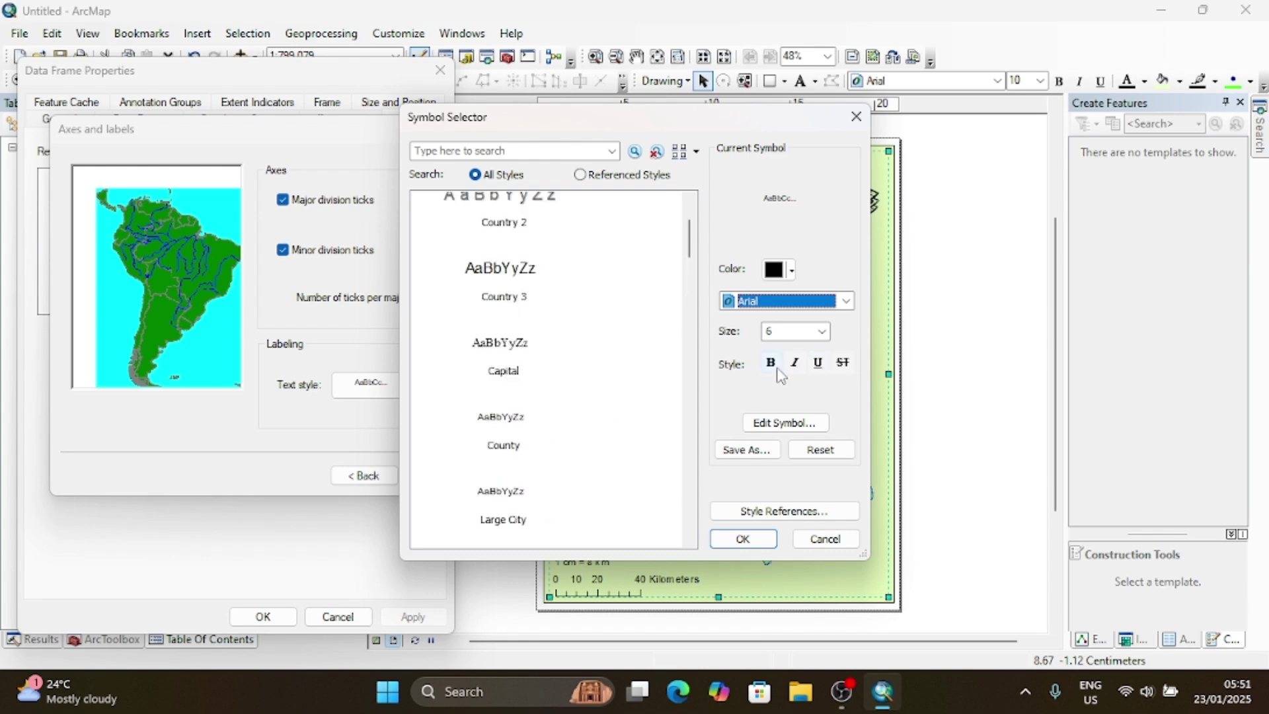
{"action": "left_click", "coordinate": [821, 331]}
{"action": "left_click", "coordinate": [775, 397]}
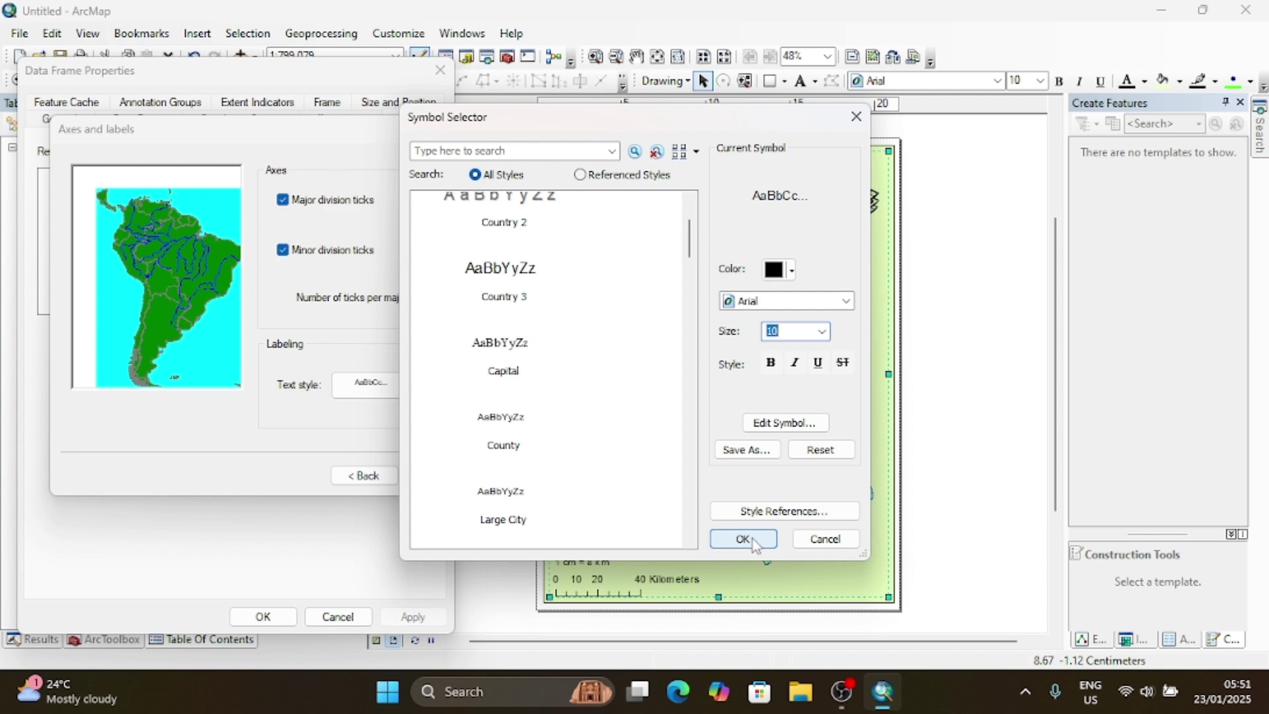
{"action": "left_click", "coordinate": [752, 538]}
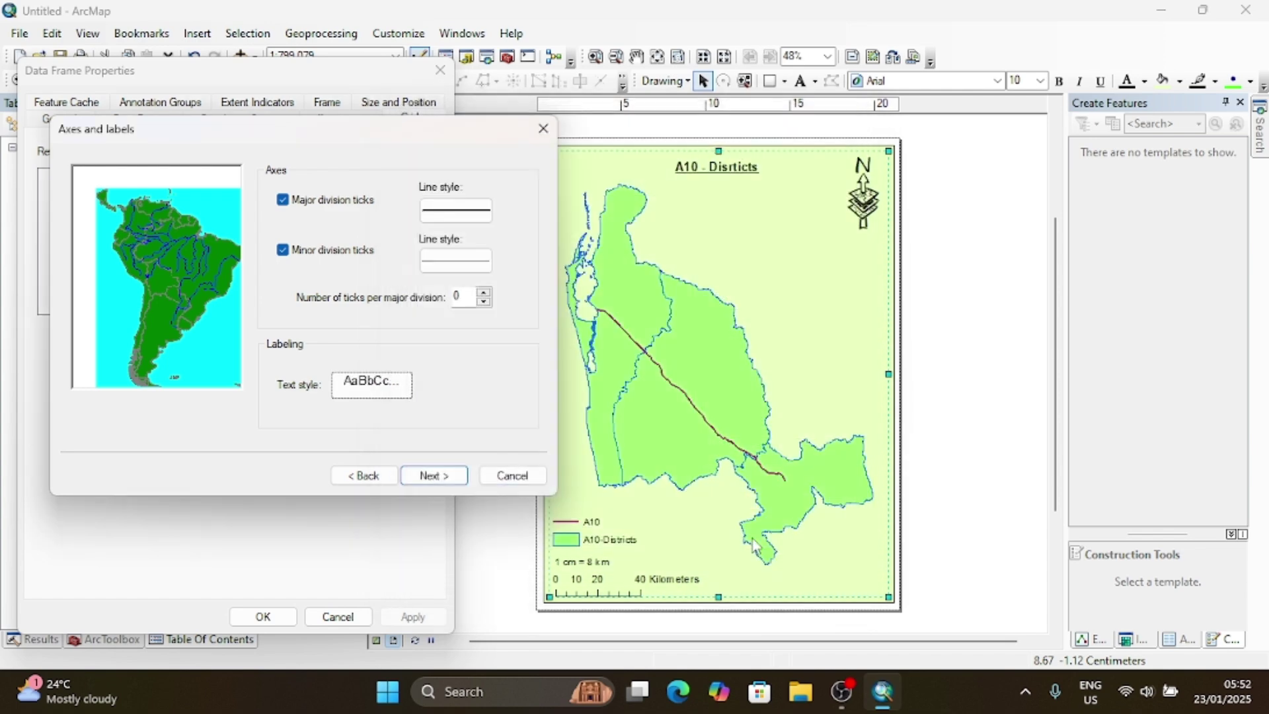
{"action": "left_click", "coordinate": [417, 476]}
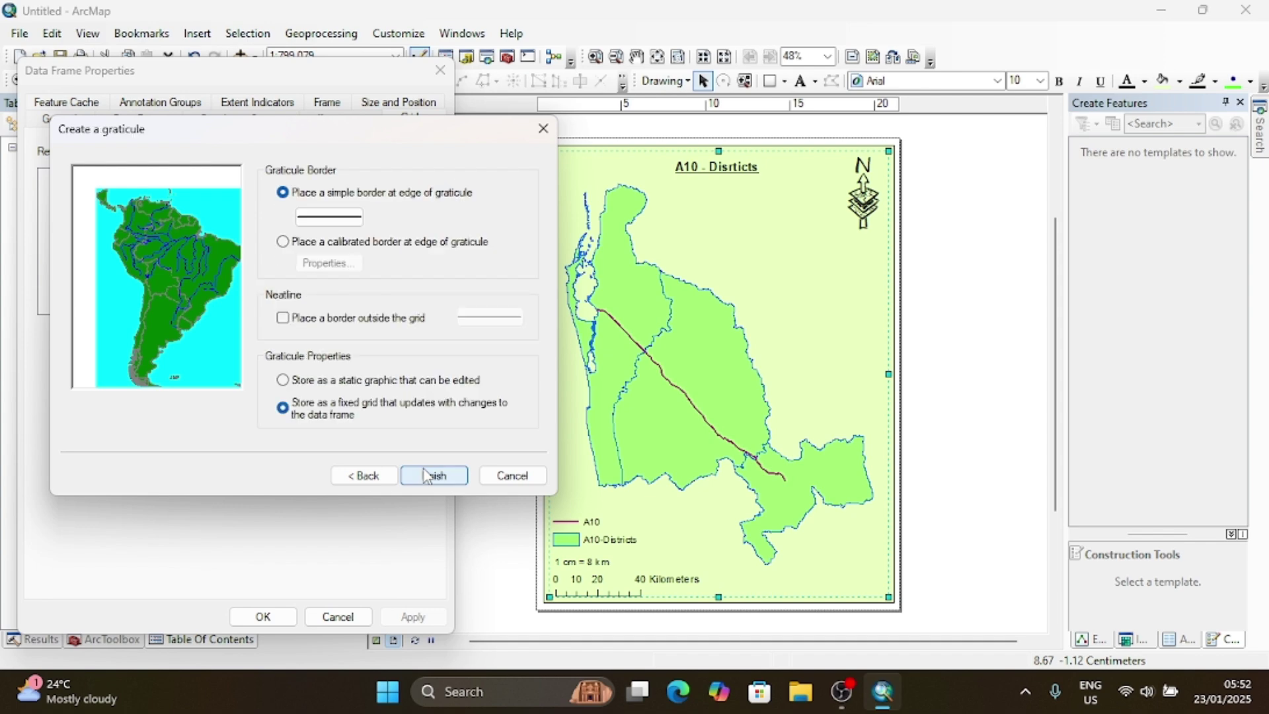
Step: Finish the graticule with a simple edge border, stored as a fixed grid that updates with the data frame, and apply it to the layout
{"action": "left_click", "coordinate": [435, 476]}
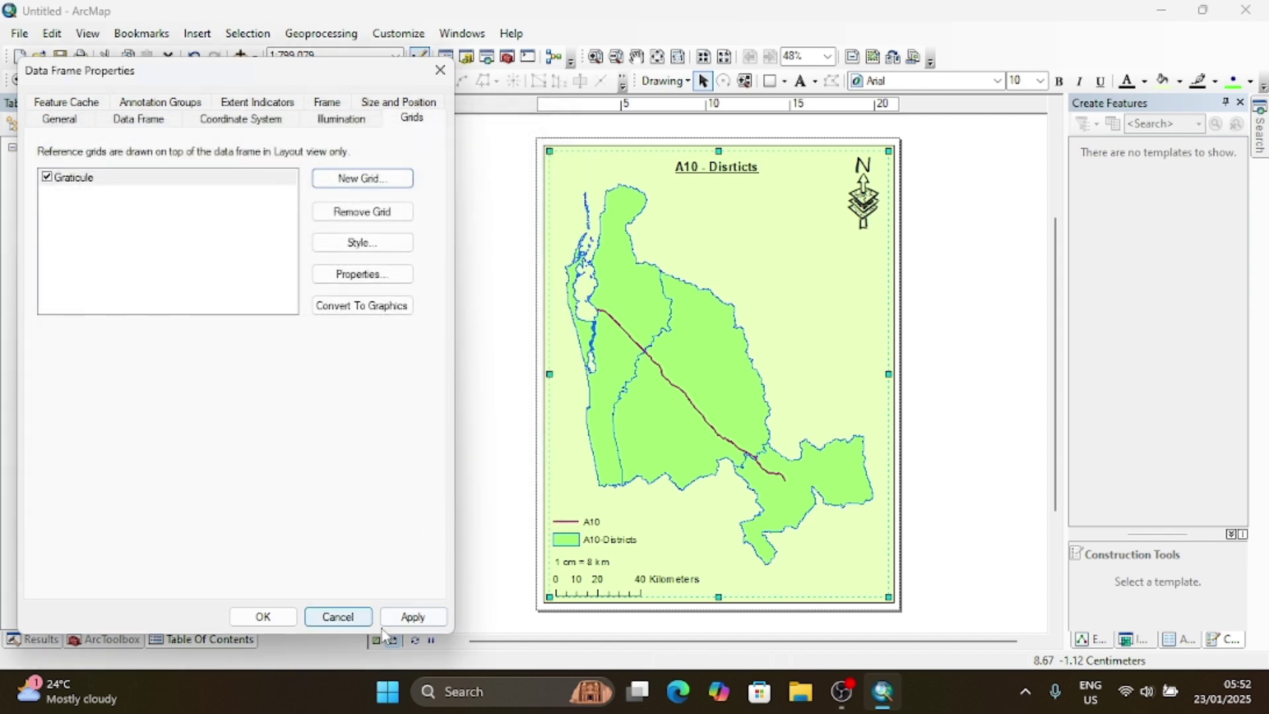
{"action": "left_click", "coordinate": [414, 617]}
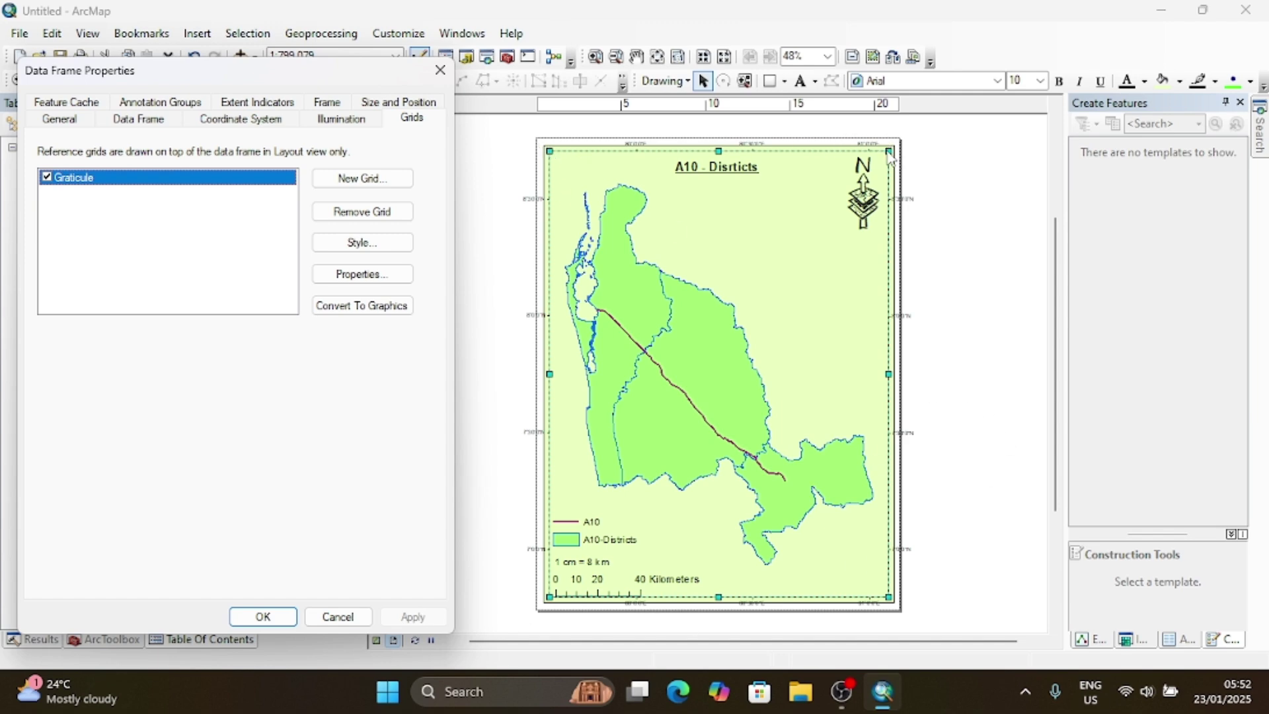
{"action": "left_click", "coordinate": [263, 616]}
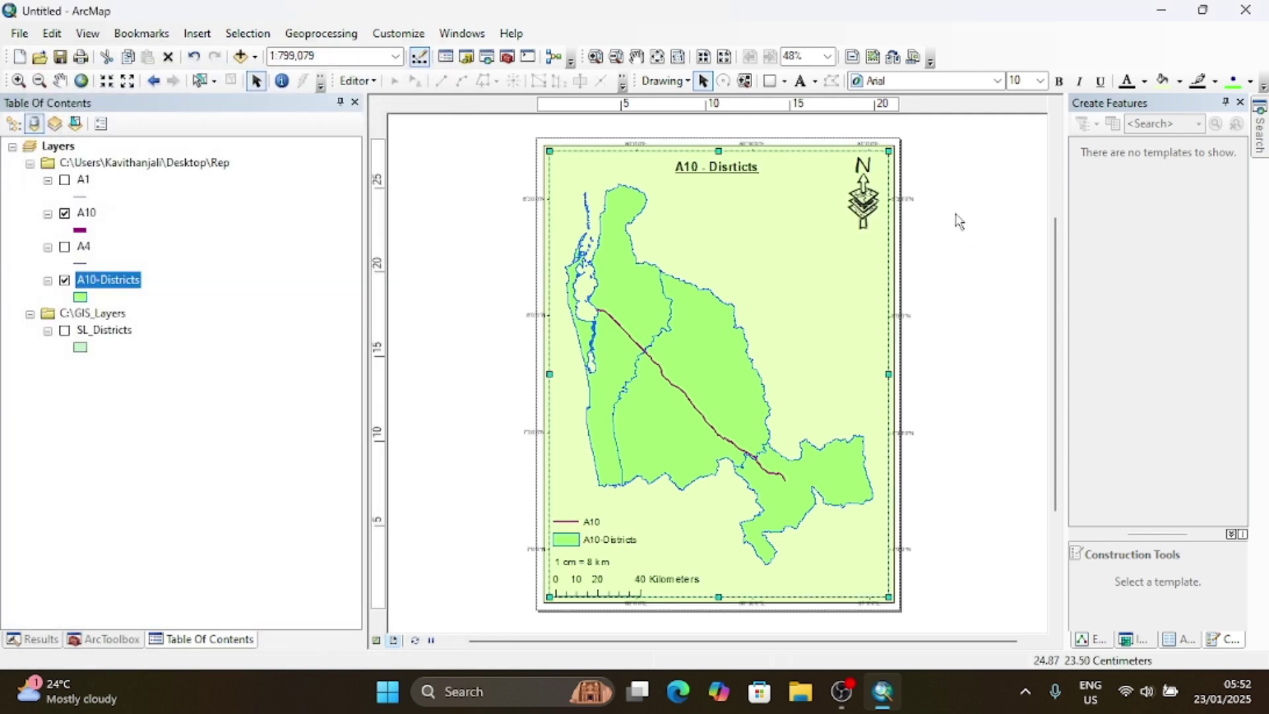
Step: Narrow the data frame on both sides so the graticule labels fit within the page
{"action": "left_click_drag", "start_coordinate": [889, 151], "coordinate": [877, 153]}
{"action": "left_click_drag", "start_coordinate": [550, 153], "coordinate": [570, 165]}
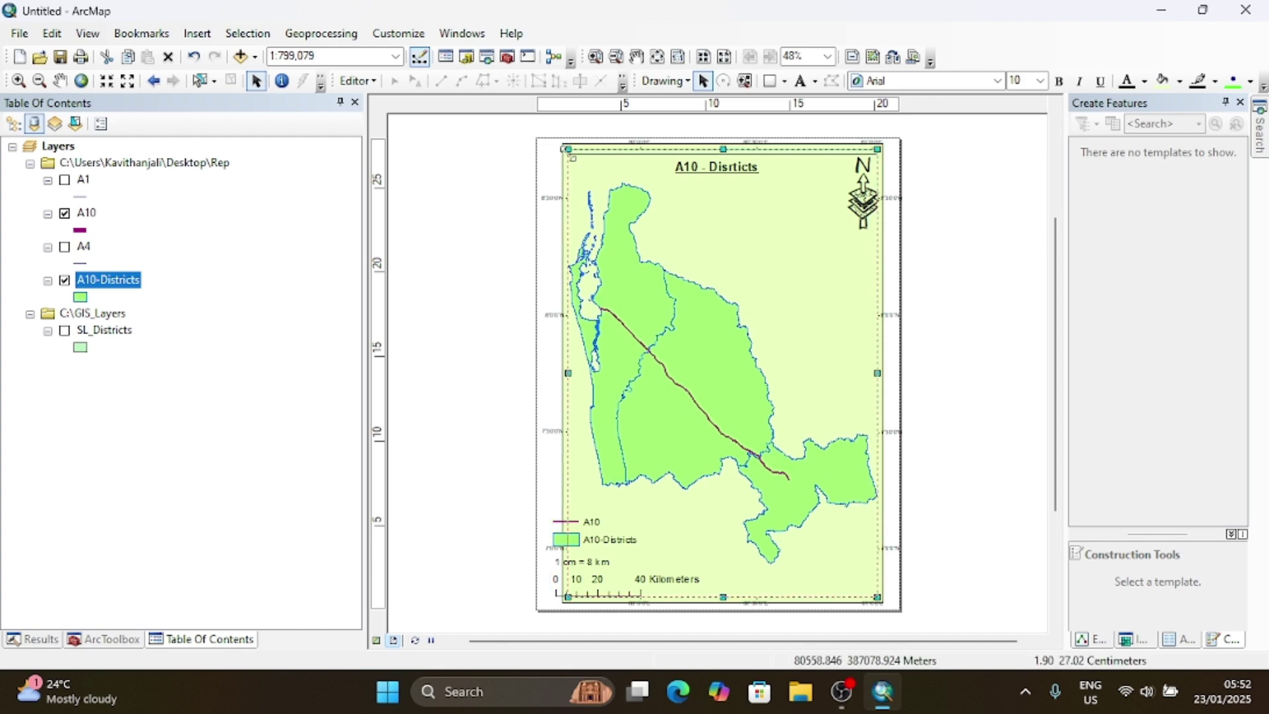
{"action": "left_click_drag", "start_coordinate": [566, 151], "coordinate": [561, 152]}
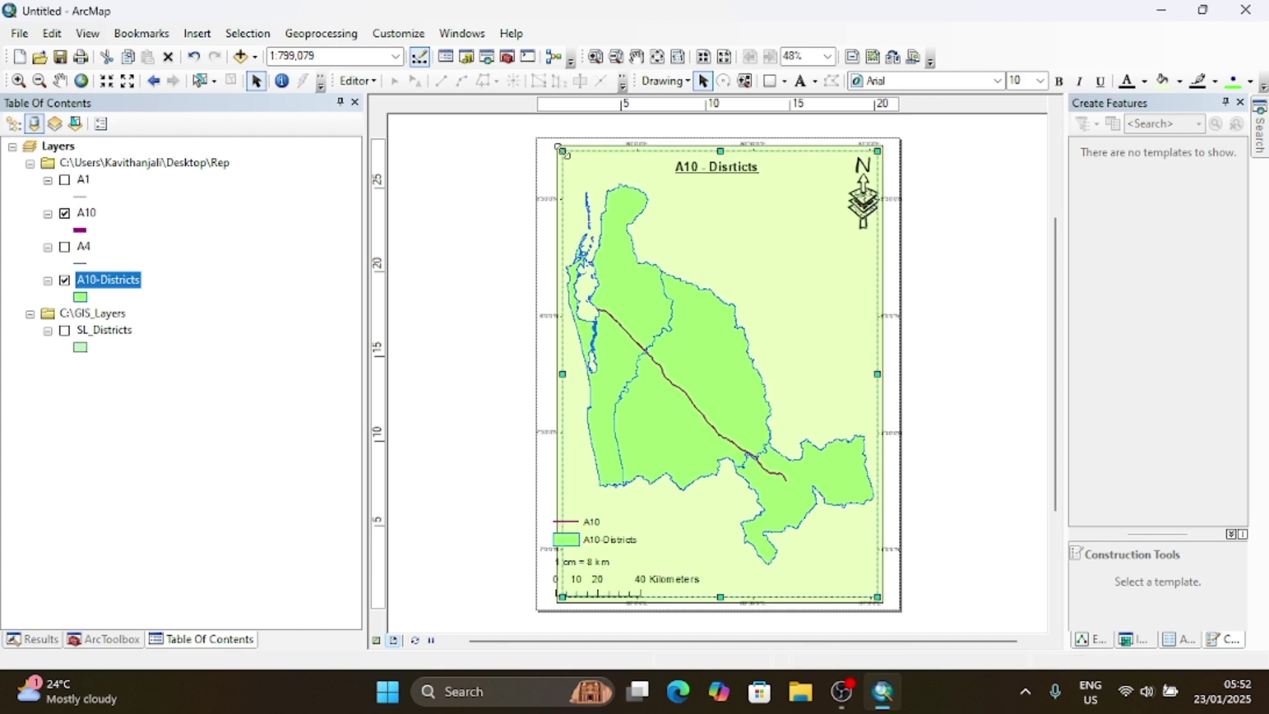
{"action": "left_click_drag", "start_coordinate": [878, 597], "coordinate": [887, 591]}
{"action": "left_click_drag", "start_coordinate": [725, 591], "coordinate": [725, 595]}
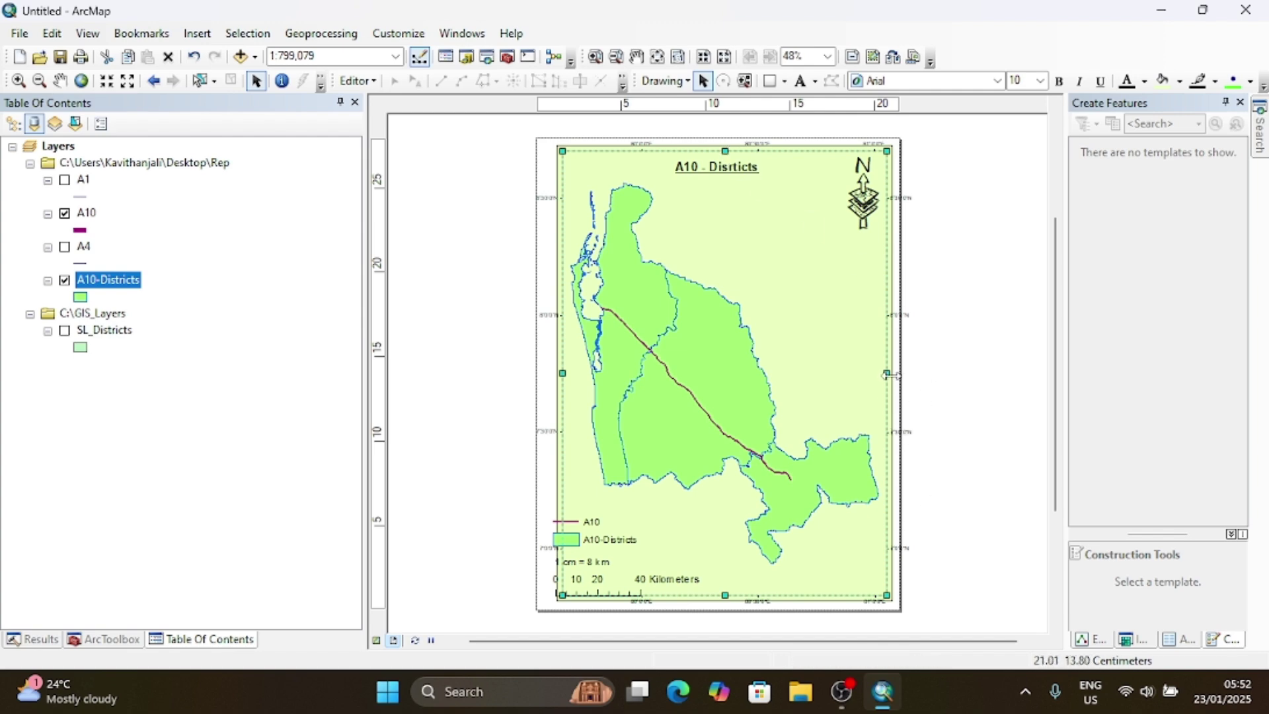
{"action": "left_click_drag", "start_coordinate": [886, 374], "coordinate": [873, 372]}
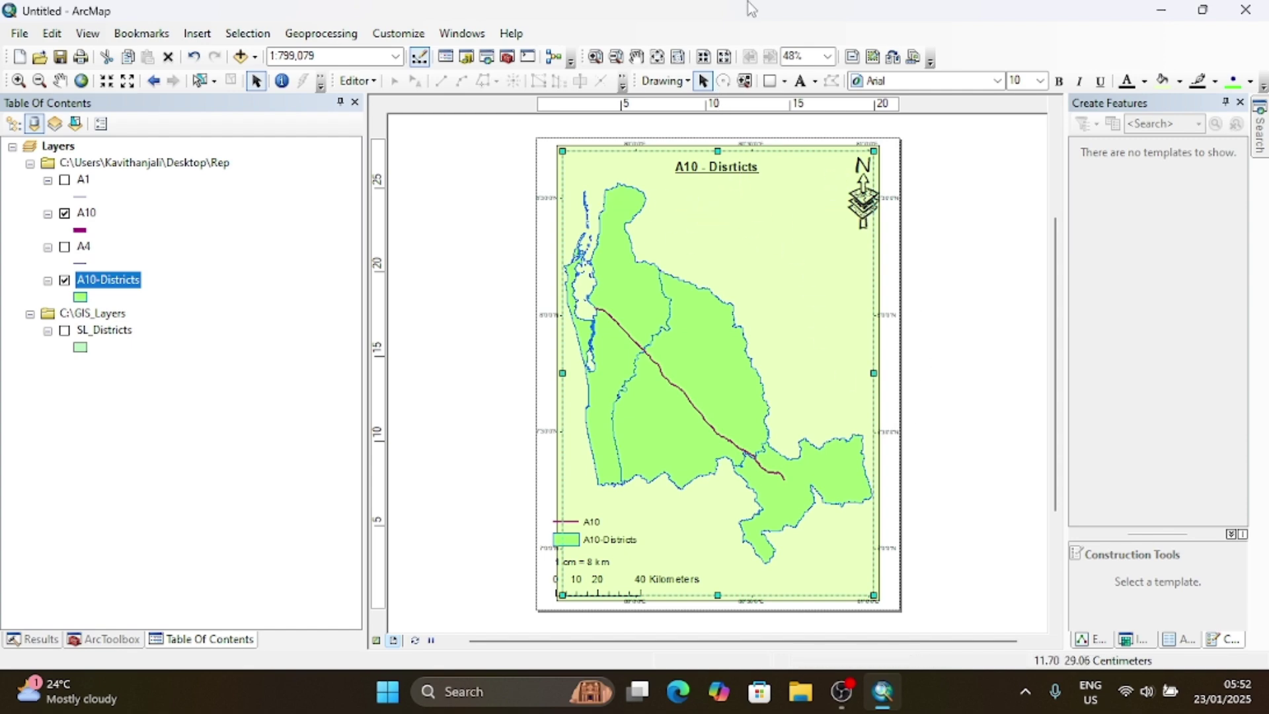
Step: Set the data frame's border to None and lower the frame's upper edge slightly
{"action": "right_click", "coordinate": [805, 248]}
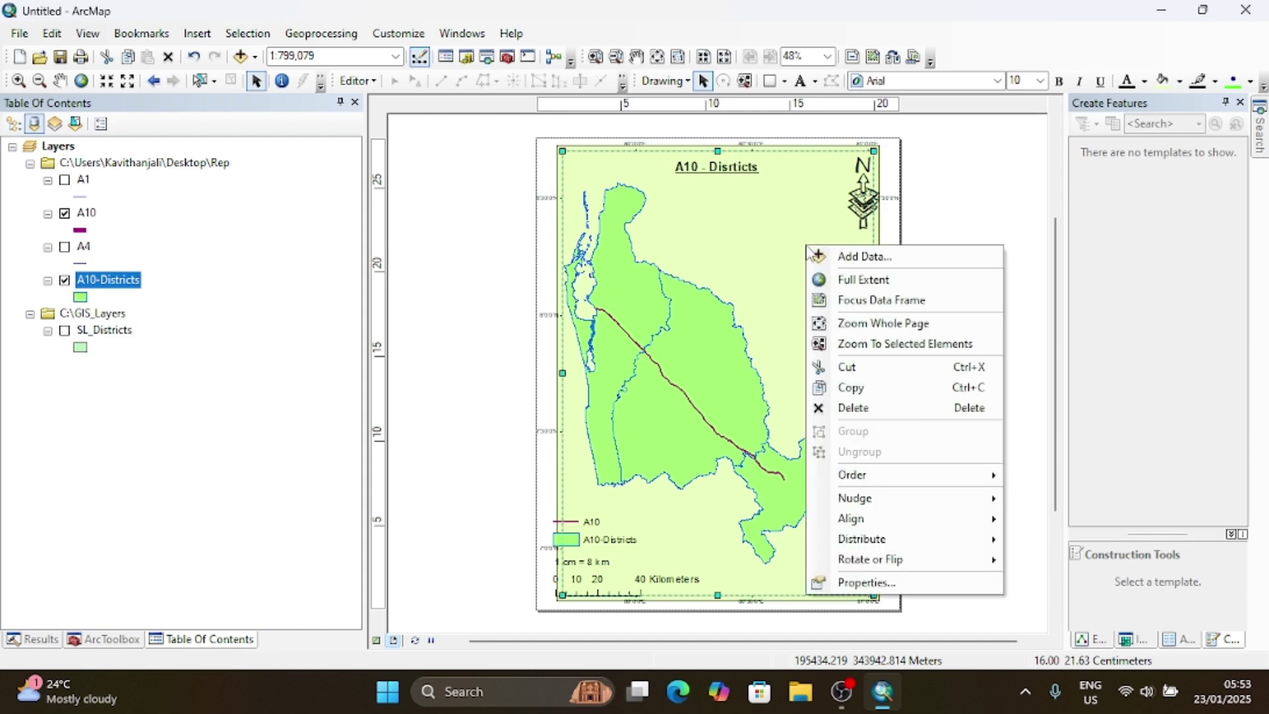
{"action": "left_click", "coordinate": [831, 584]}
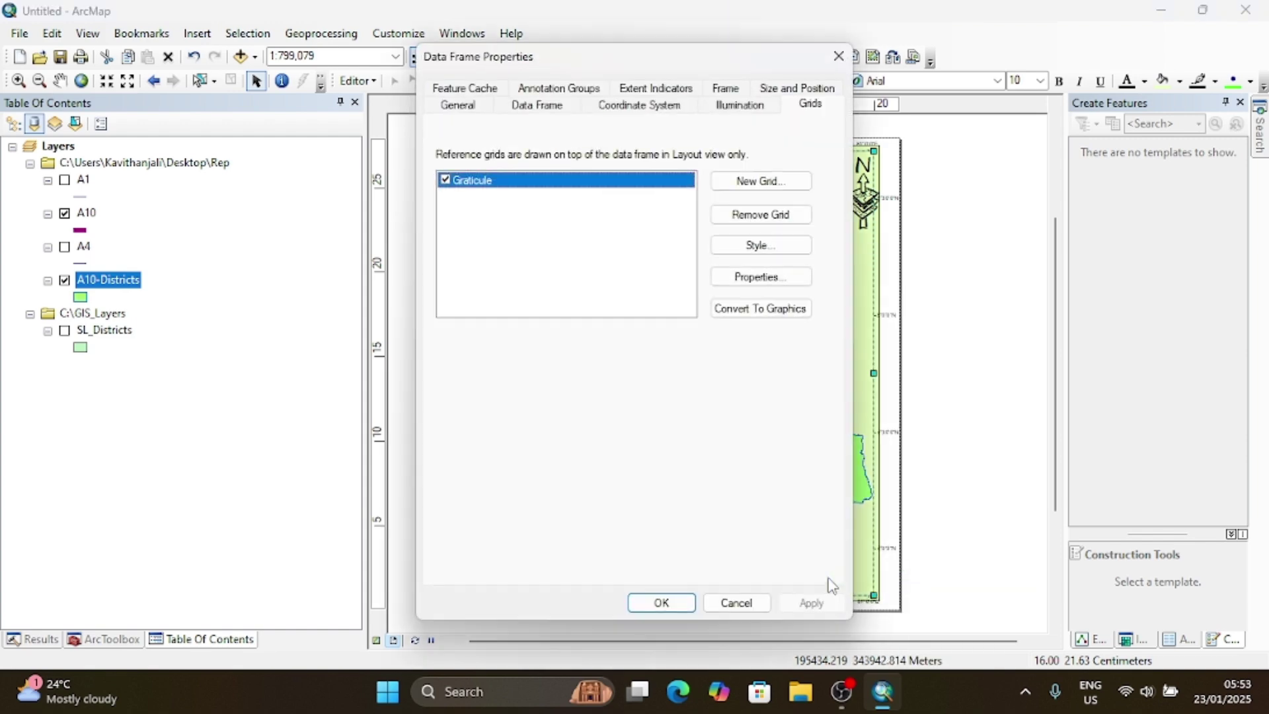
{"action": "left_click", "coordinate": [740, 90]}
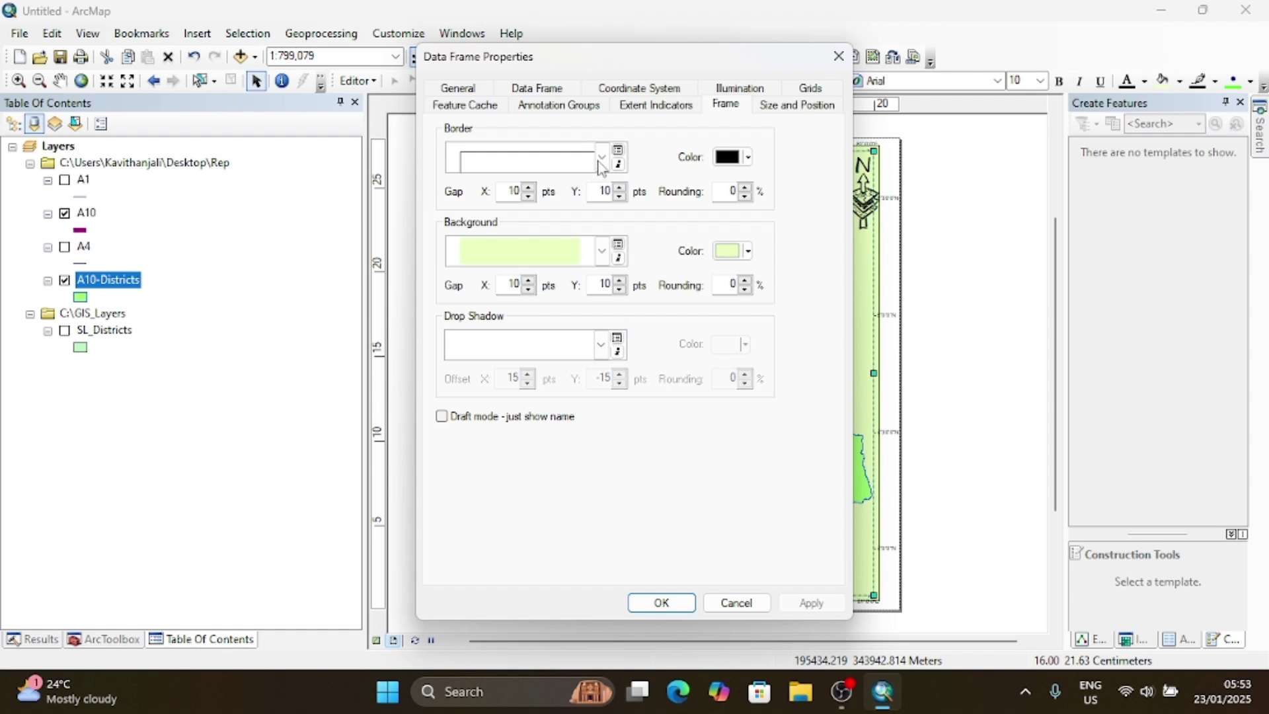
{"action": "left_click", "coordinate": [601, 160]}
{"action": "scroll", "coordinate": [575, 337], "scroll_direction": "up", "scroll_amount": 5}
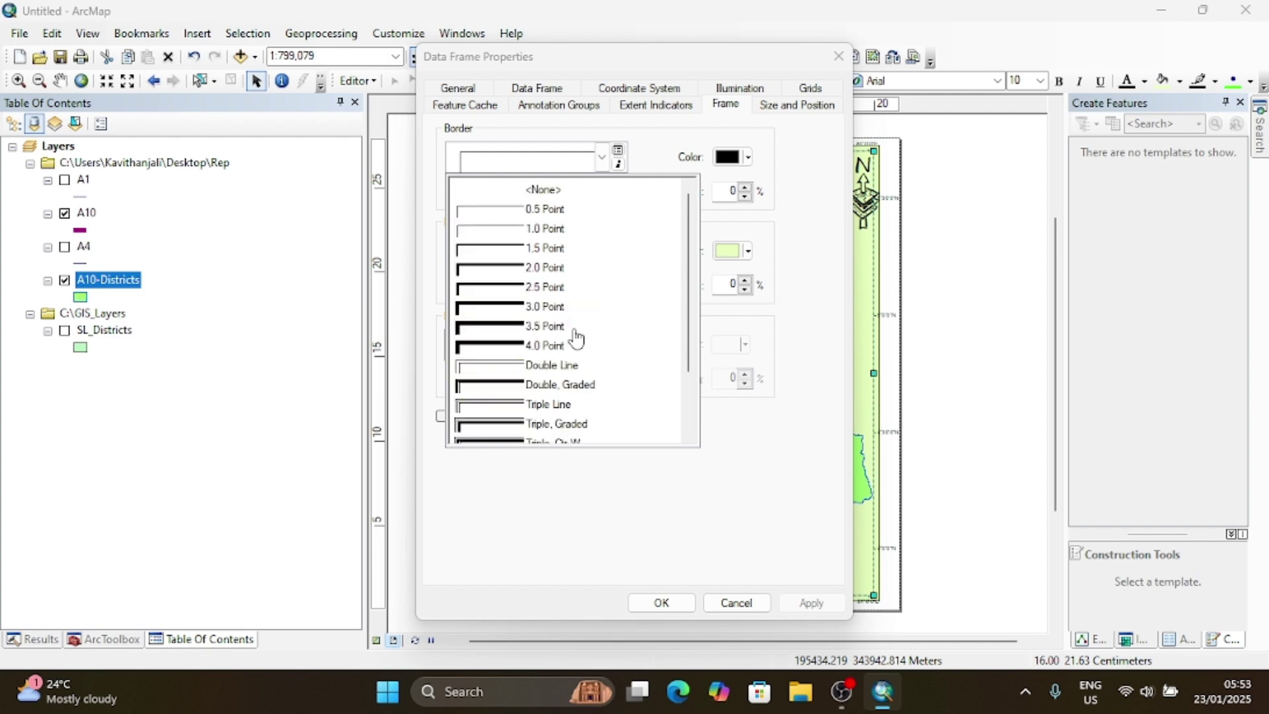
{"action": "left_click", "coordinate": [492, 191]}
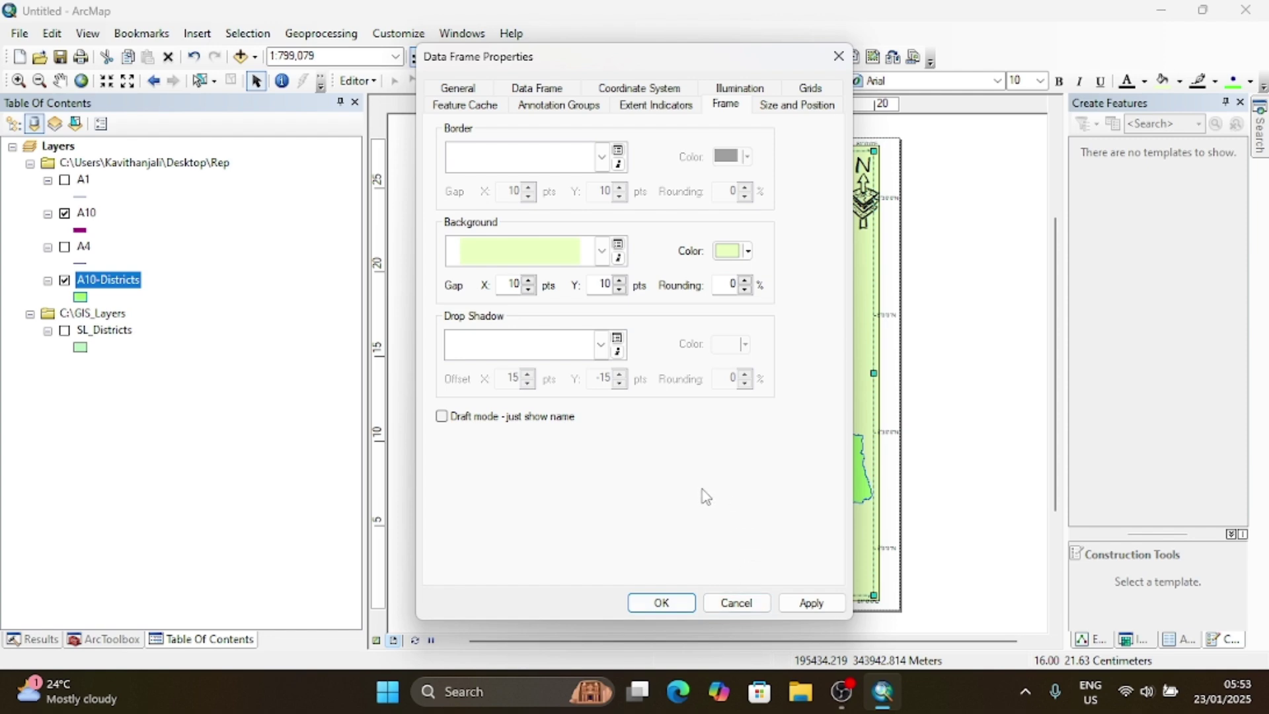
{"action": "left_click", "coordinate": [664, 602]}
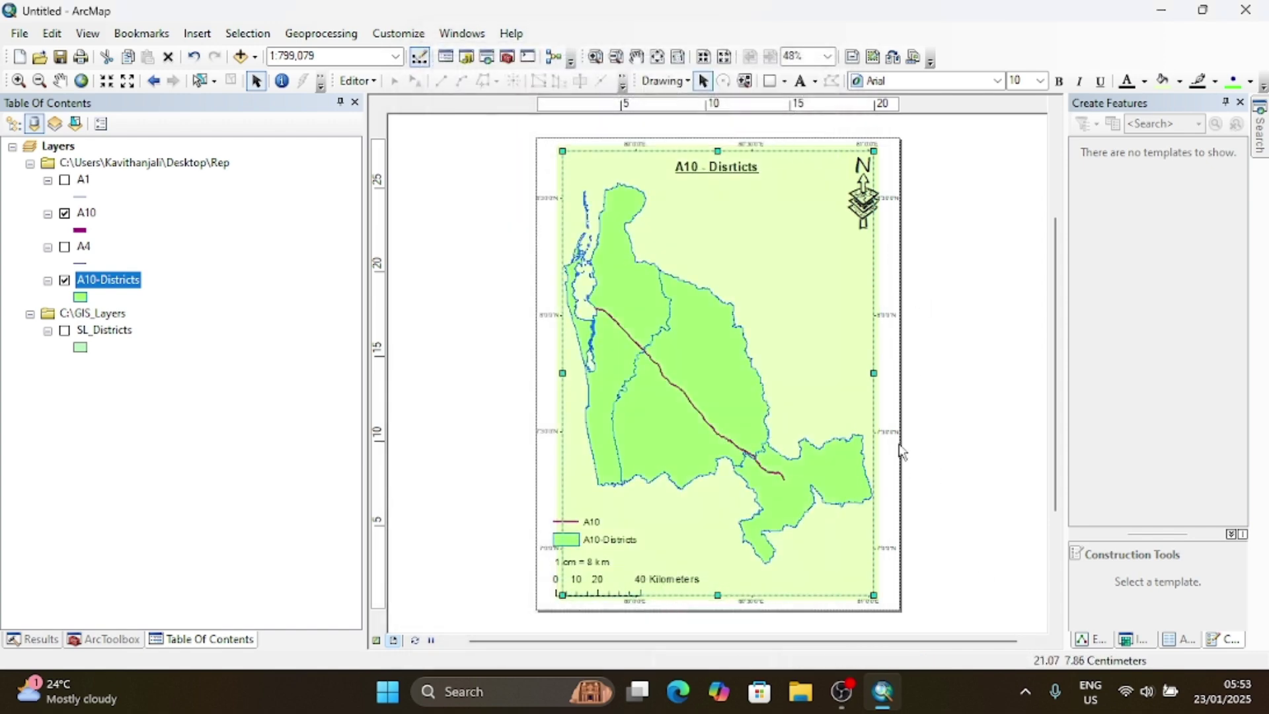
{"action": "left_click_drag", "start_coordinate": [715, 147], "coordinate": [720, 152]}
{"action": "left_click", "coordinate": [956, 585]}
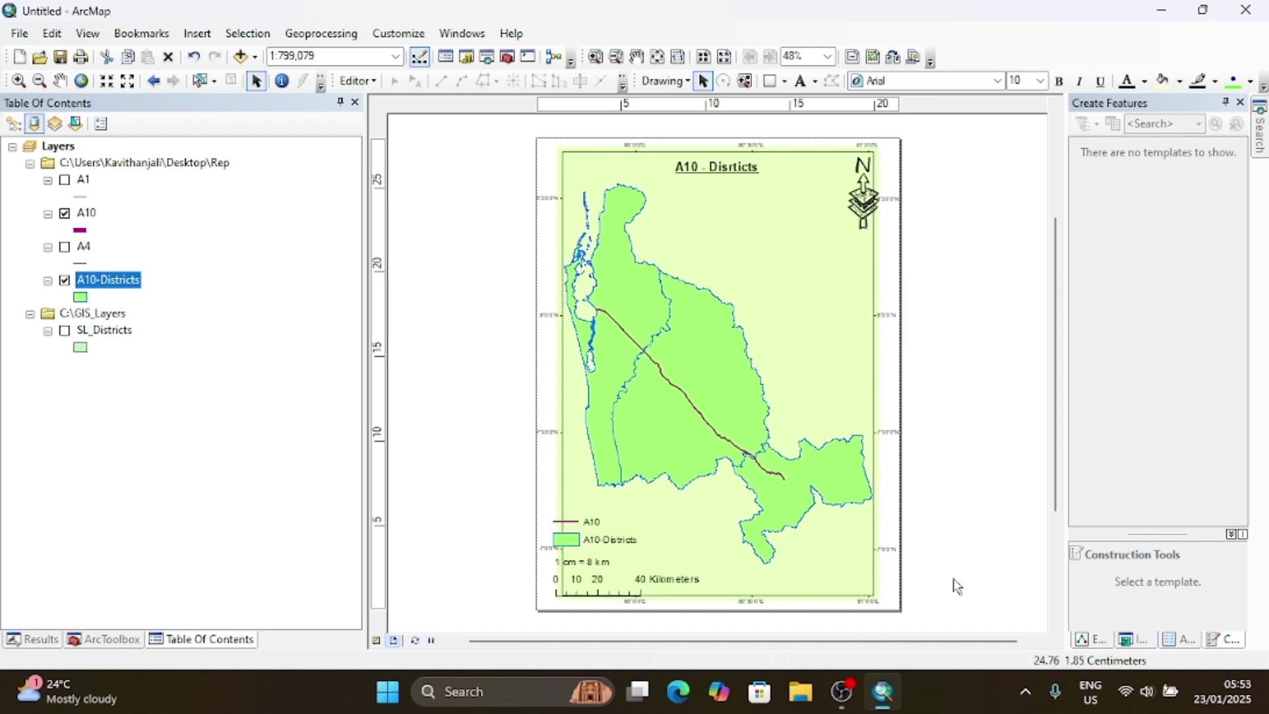
Step: Move the legend, scale text and scale bar inward so they sit inside the graticule border
{"action": "left_click", "coordinate": [575, 538]}
{"action": "left_click_drag", "start_coordinate": [575, 538], "coordinate": [612, 540]}
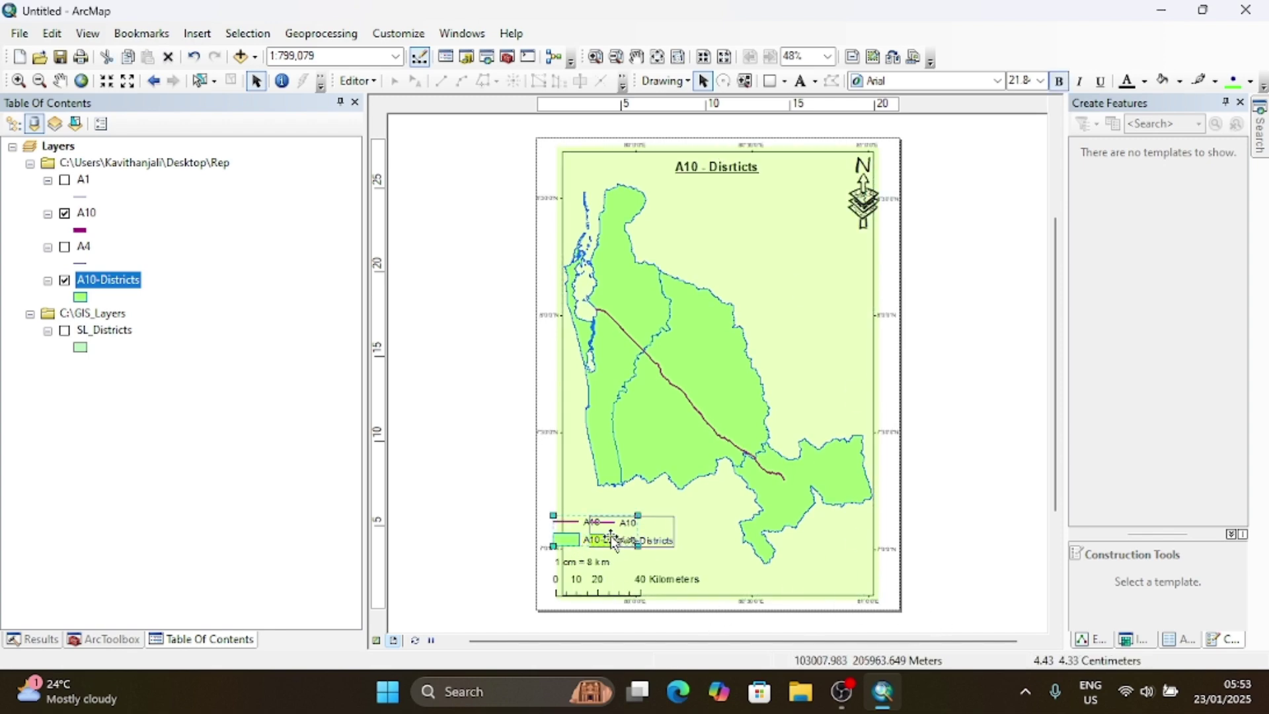
{"action": "double_click", "coordinate": [590, 567]}
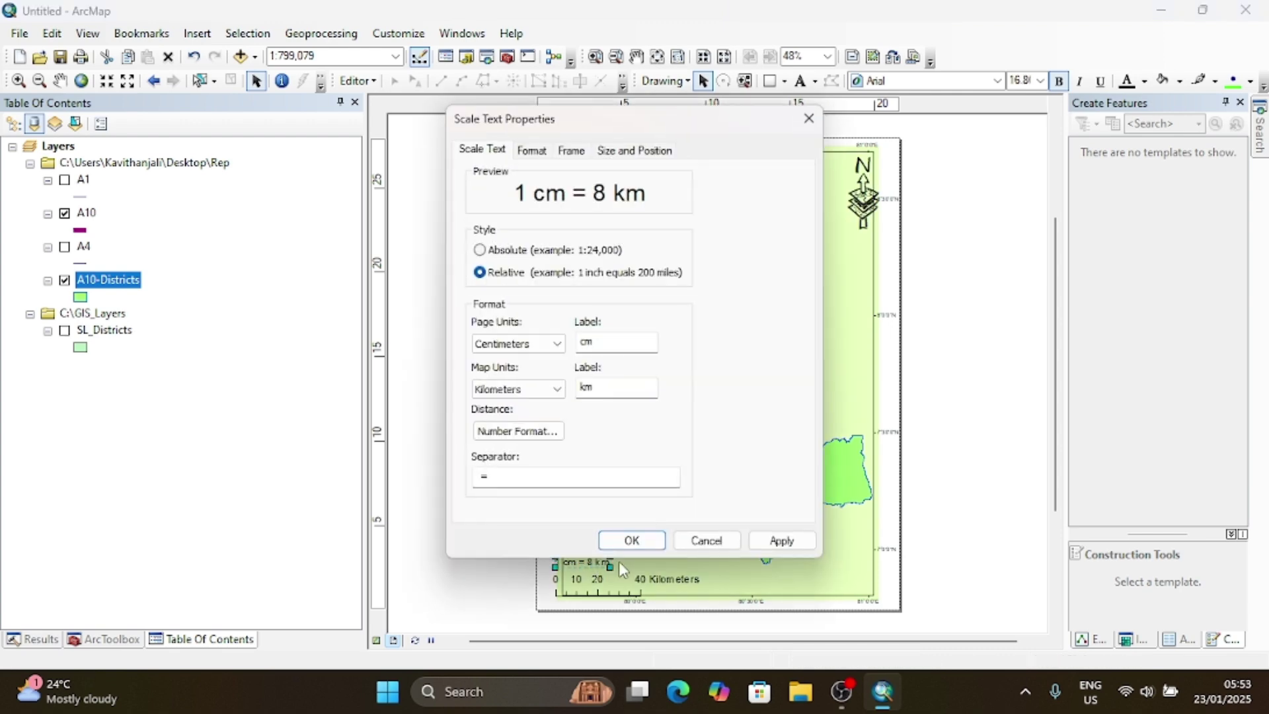
{"action": "left_click", "coordinate": [808, 118]}
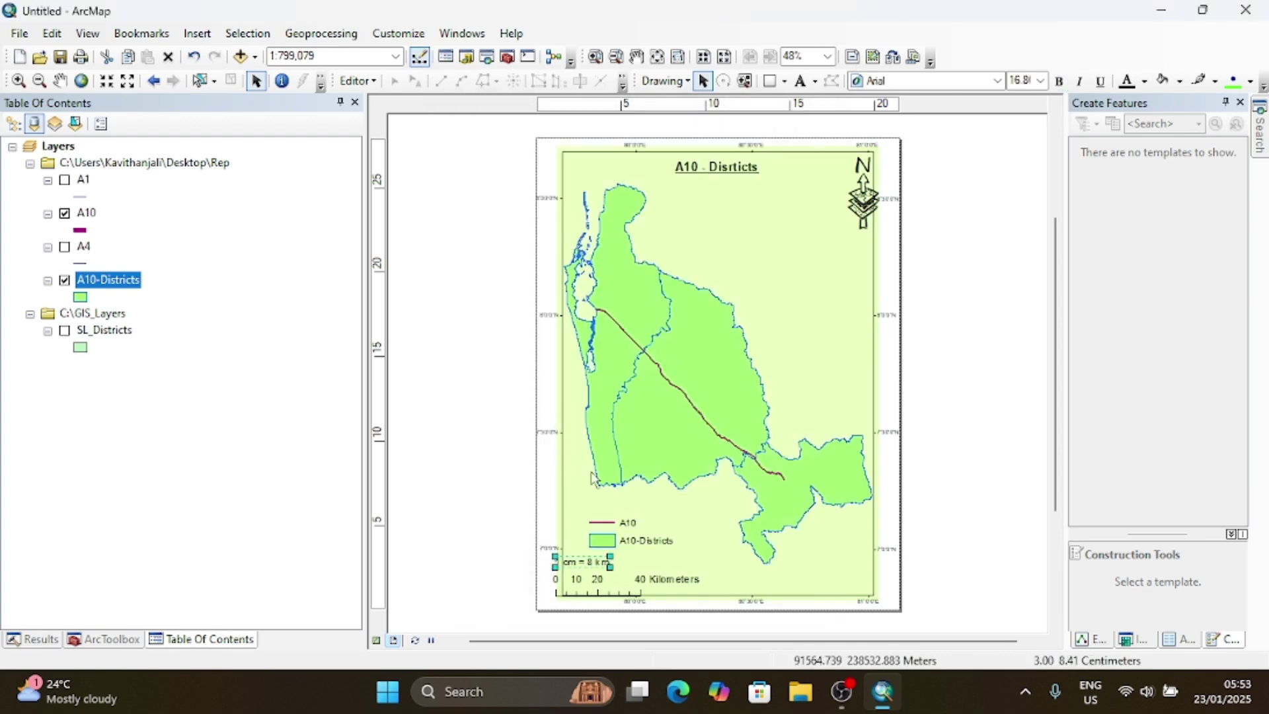
{"action": "double_click", "coordinate": [625, 542]}
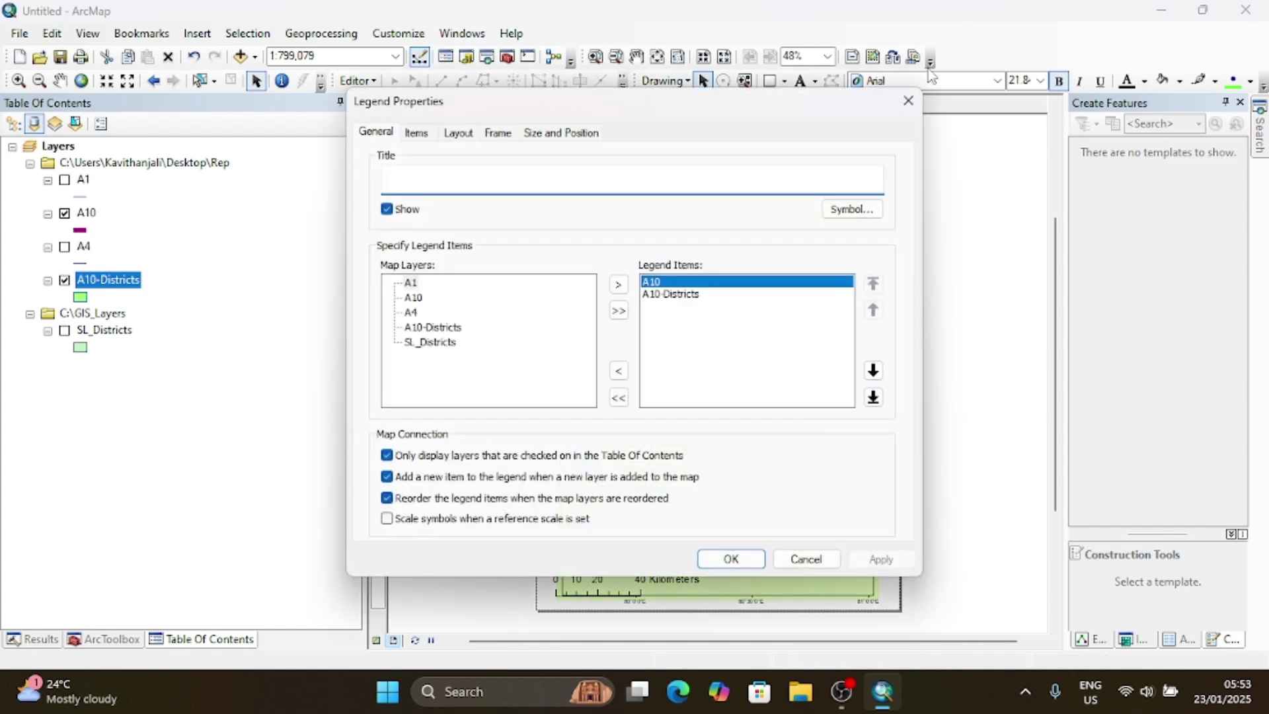
{"action": "left_click", "coordinate": [907, 101]}
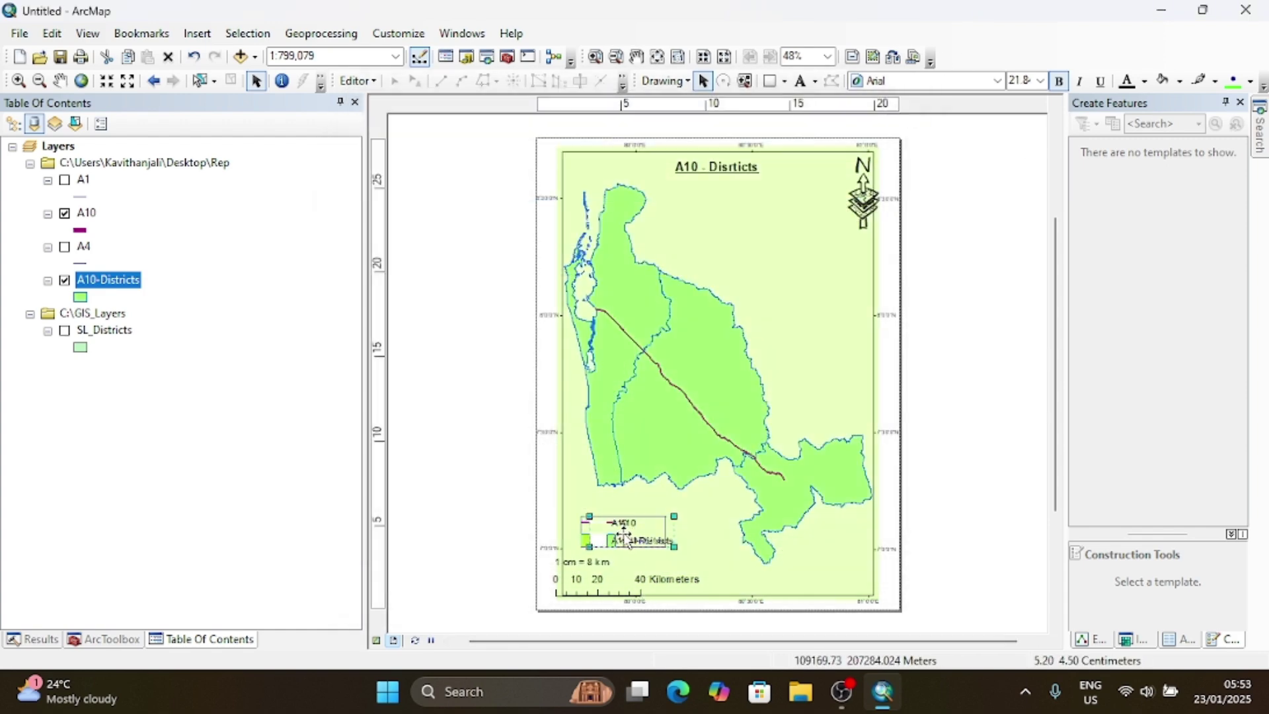
{"action": "left_click_drag", "start_coordinate": [598, 563], "coordinate": [637, 587]}
{"action": "left_click", "coordinate": [988, 499]}
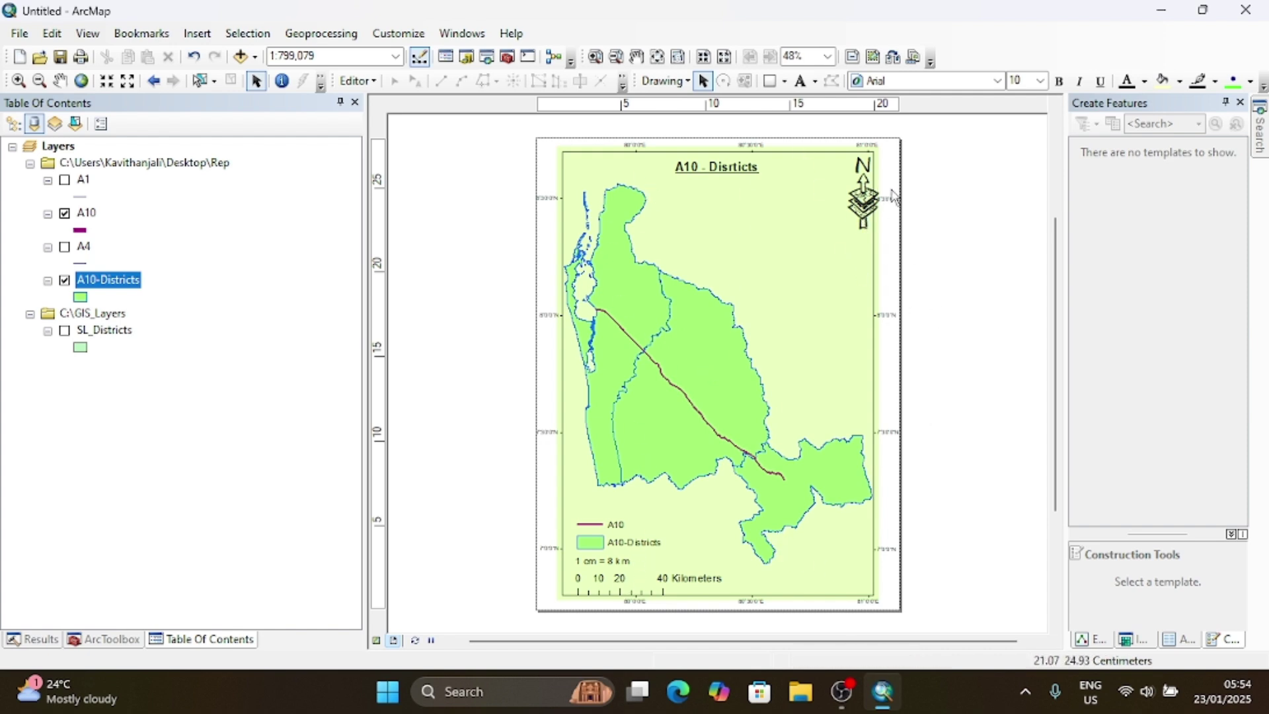
Step: Move the north arrow inside the graticule border and zoom the map to the A10-Districts layer
{"action": "left_click", "coordinate": [859, 193]}
{"action": "left_click_drag", "start_coordinate": [839, 193], "coordinate": [832, 209]}
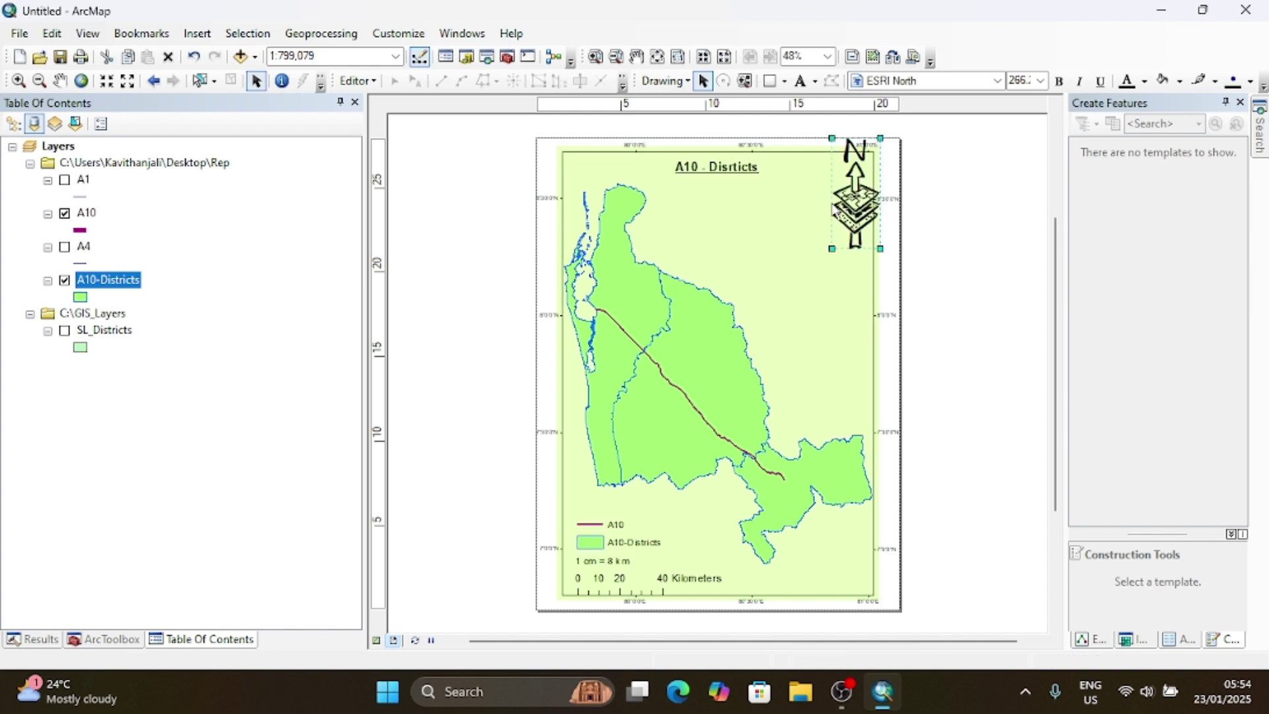
{"action": "key", "text": "ctrl+z"}
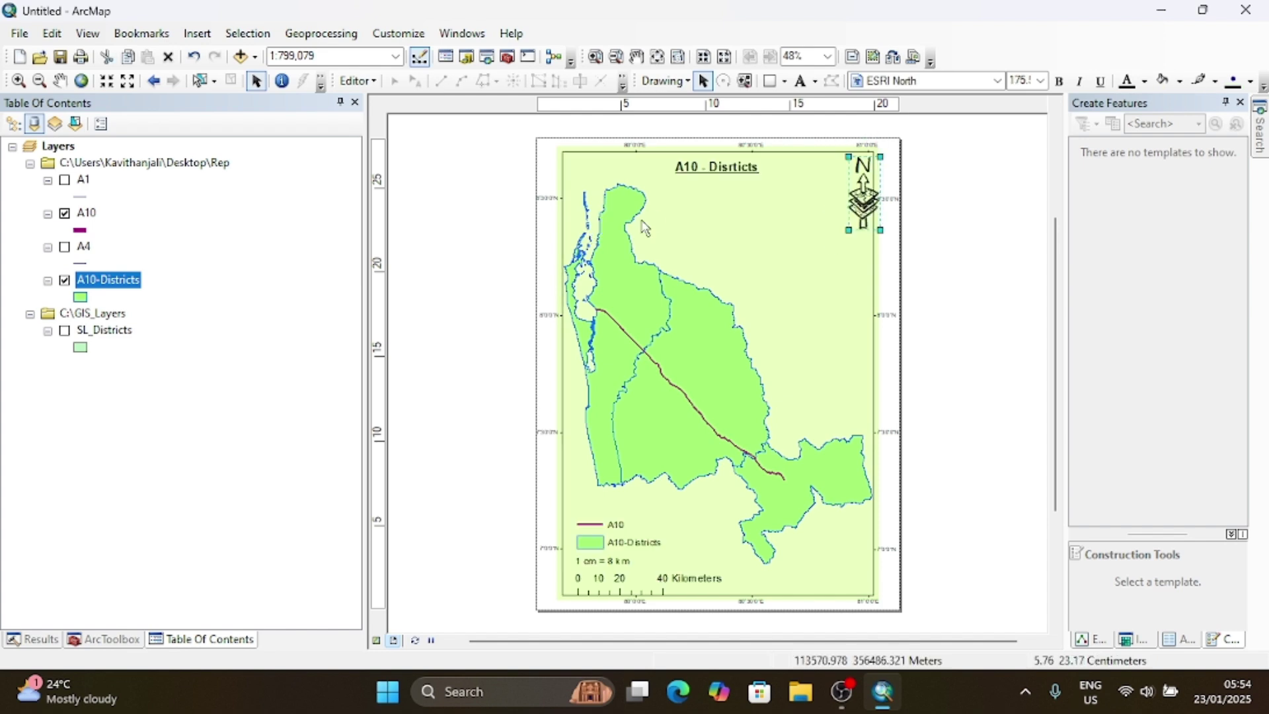
{"action": "left_click_drag", "start_coordinate": [870, 195], "coordinate": [857, 197]}
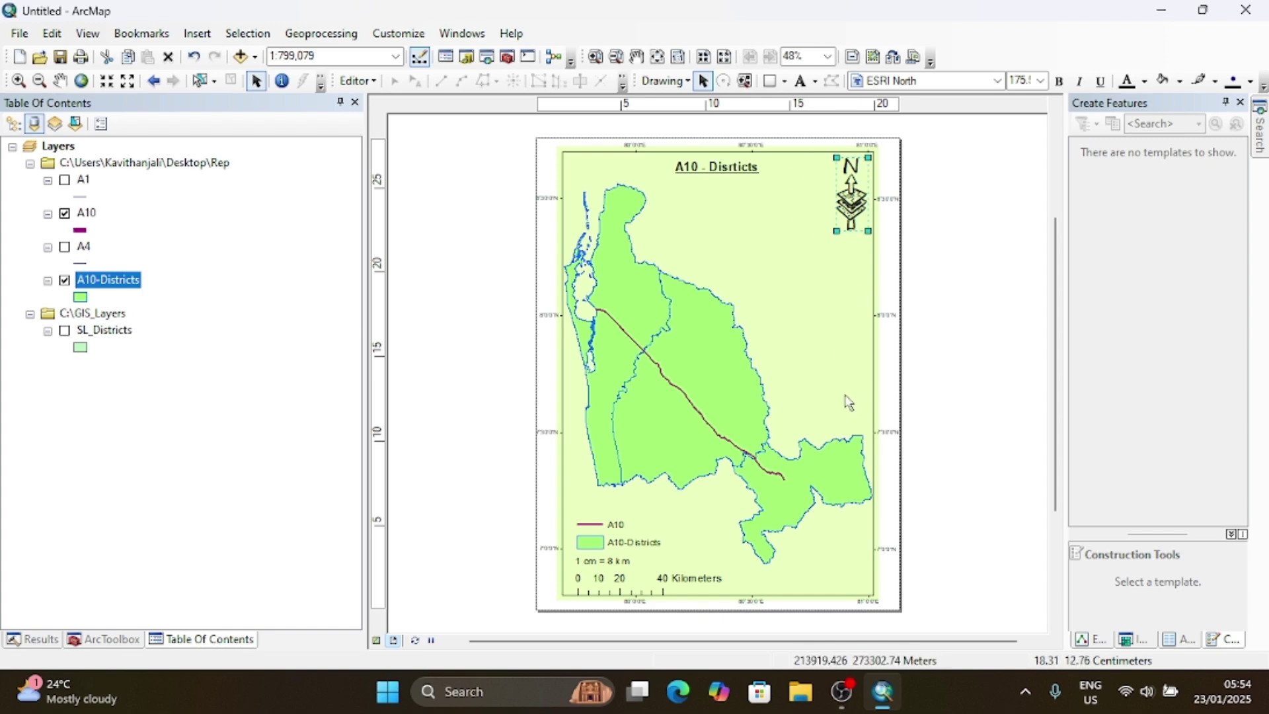
{"action": "right_click", "coordinate": [101, 286]}
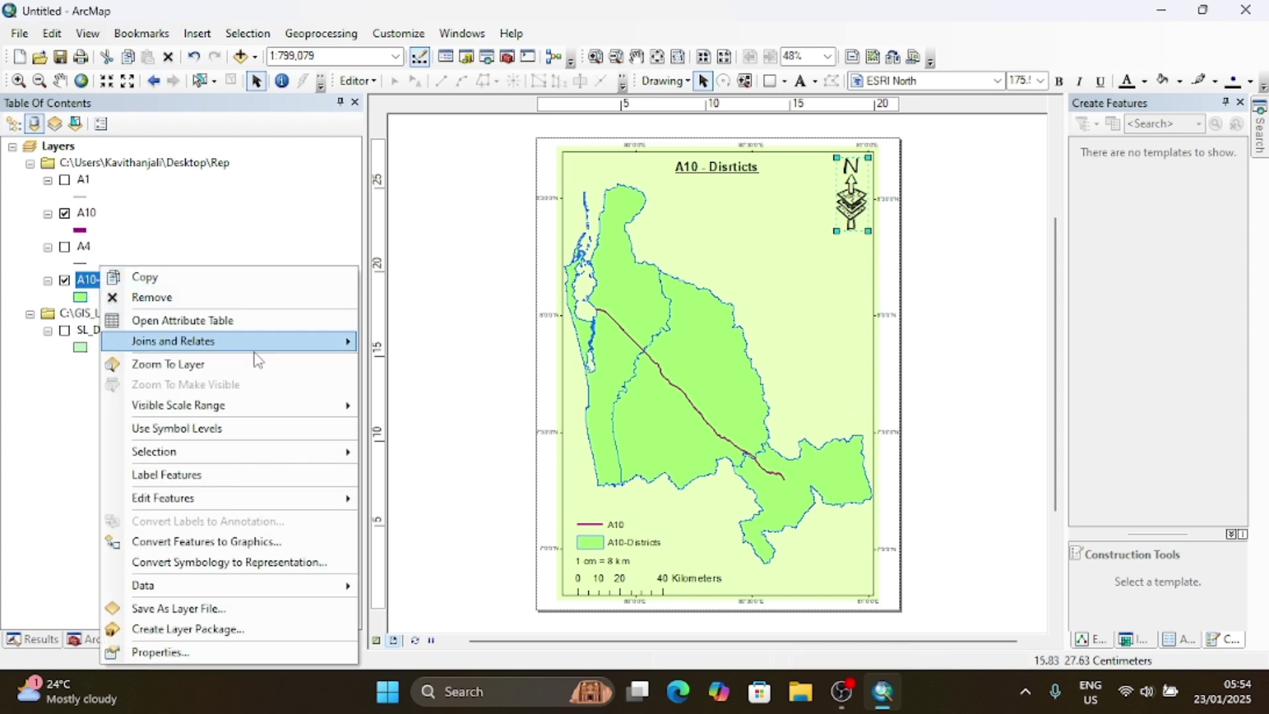
{"action": "left_click", "coordinate": [209, 364]}
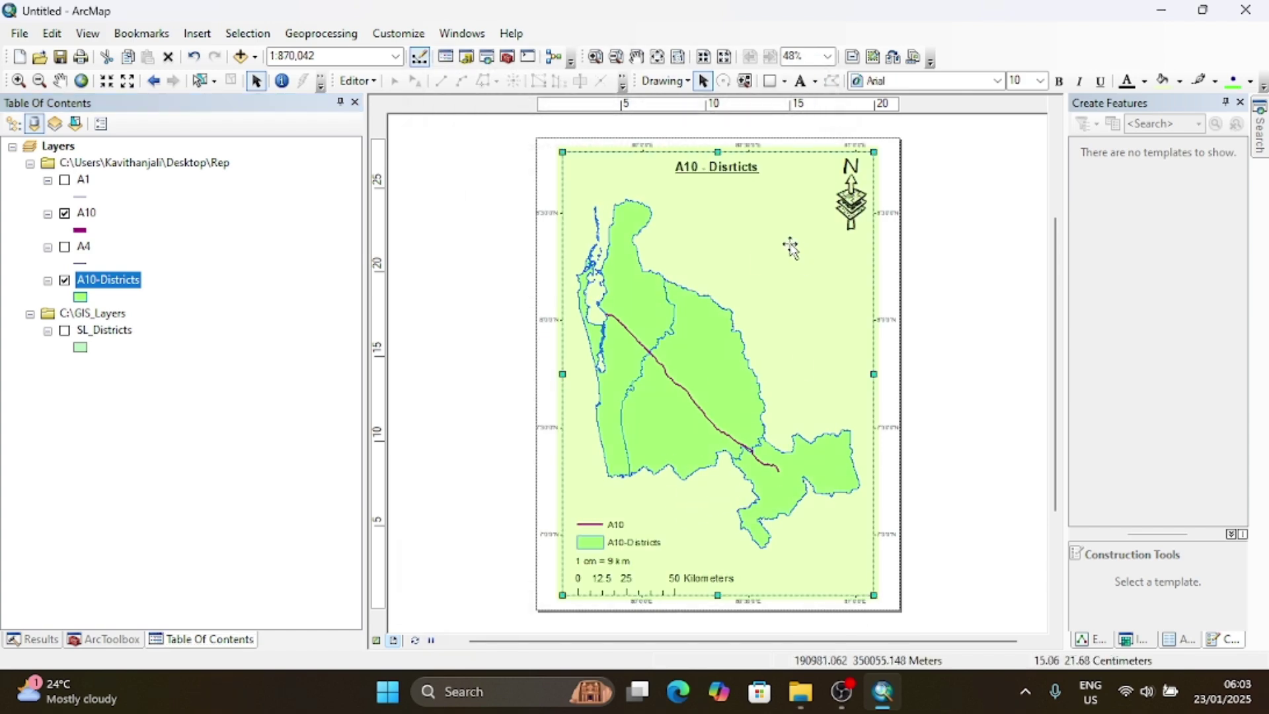
Step: Set the graticule's X and Y axis intervals to 15 minutes and apply them to the data frame
{"action": "right_click", "coordinate": [790, 247]}
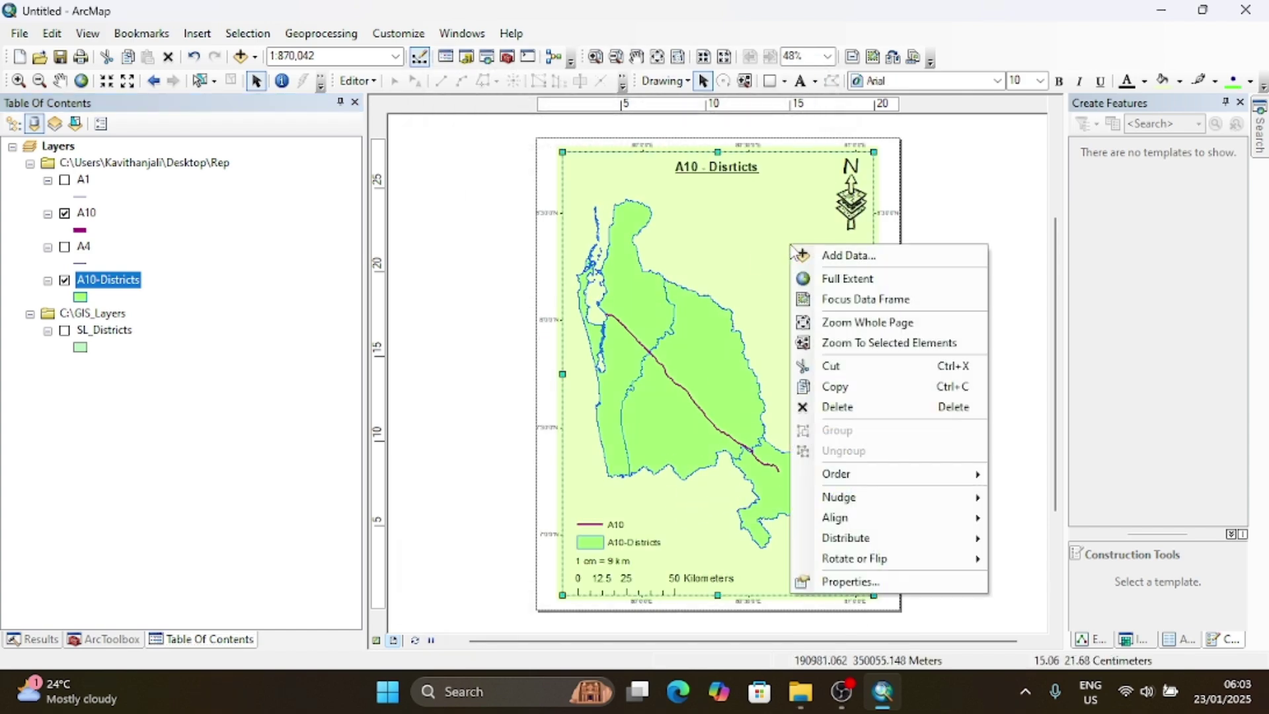
{"action": "left_click", "coordinate": [842, 582]}
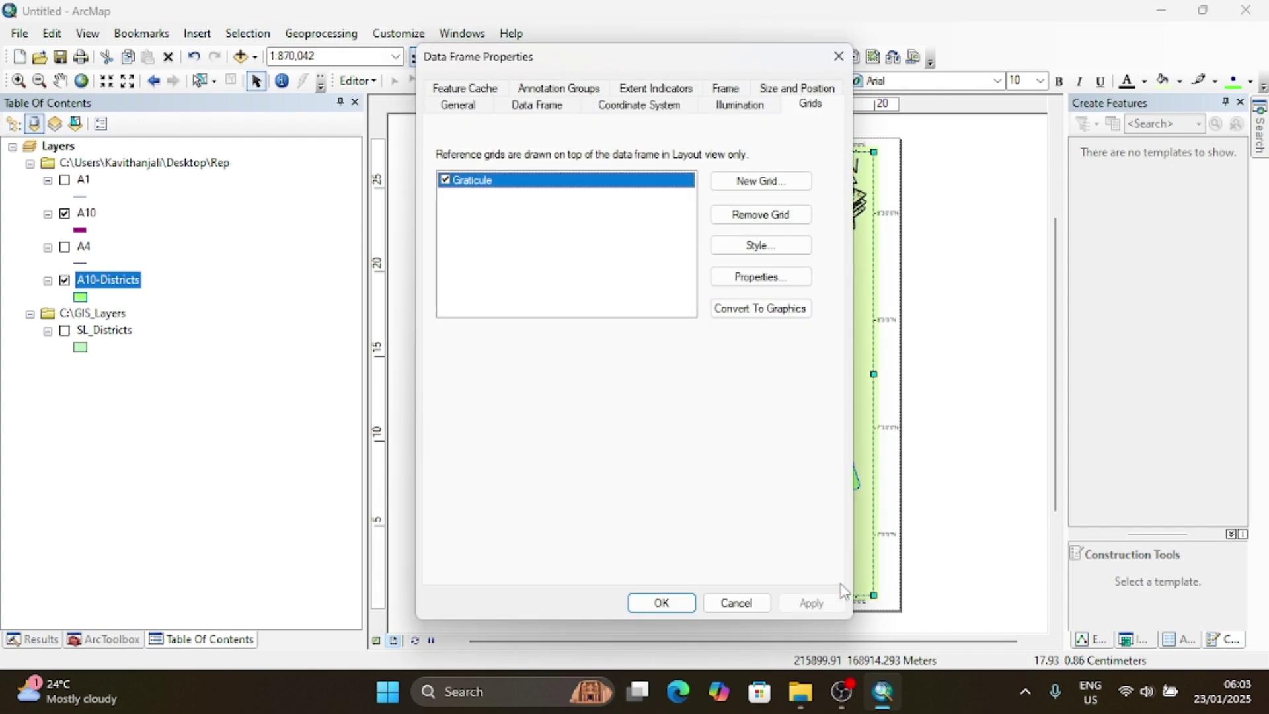
{"action": "left_click", "coordinate": [756, 276]}
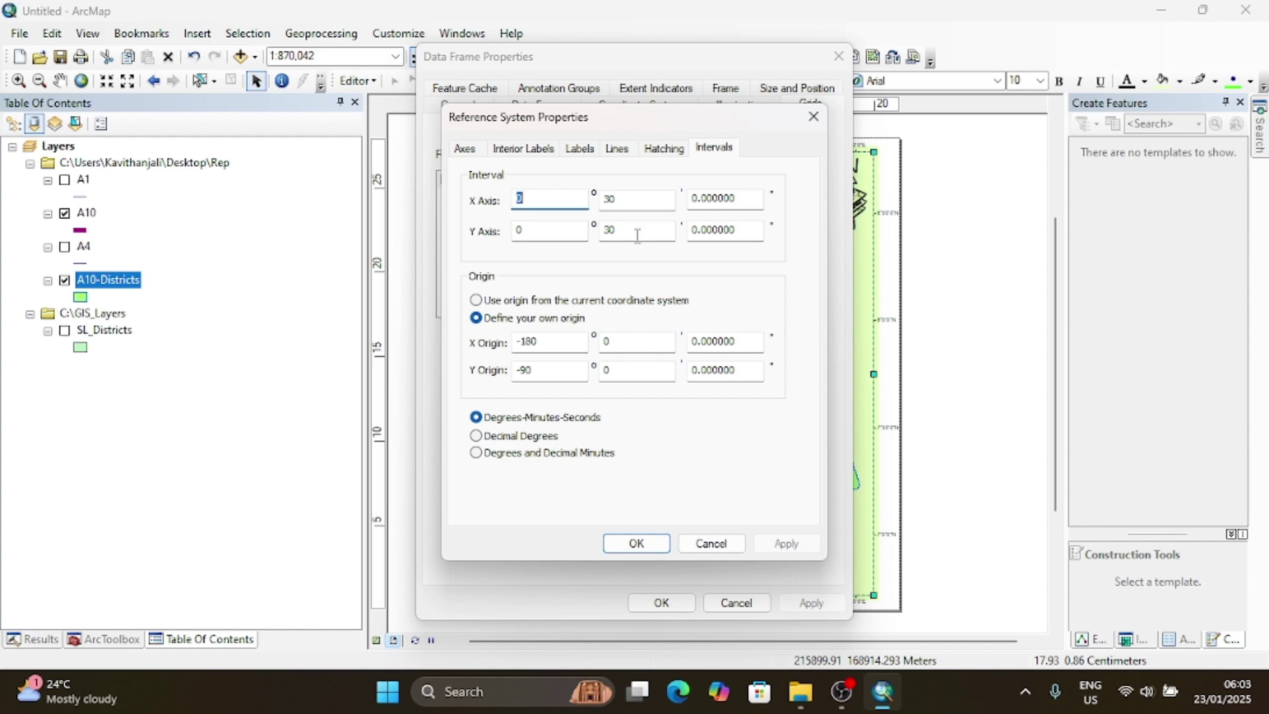
{"action": "left_click", "coordinate": [633, 204]}
{"action": "key", "text": "BackSpace"}
{"action": "key", "text": "BackSpace"}
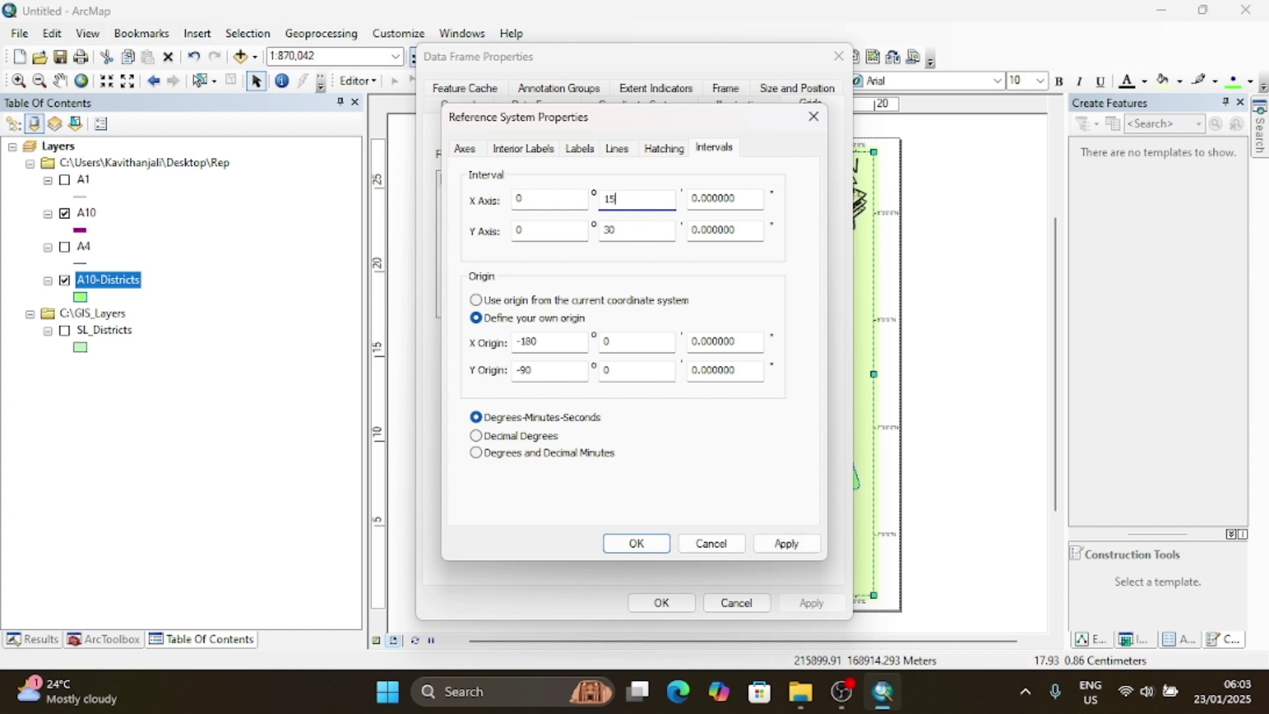
{"action": "left_click", "coordinate": [620, 226]}
{"action": "left_click", "coordinate": [793, 543]}
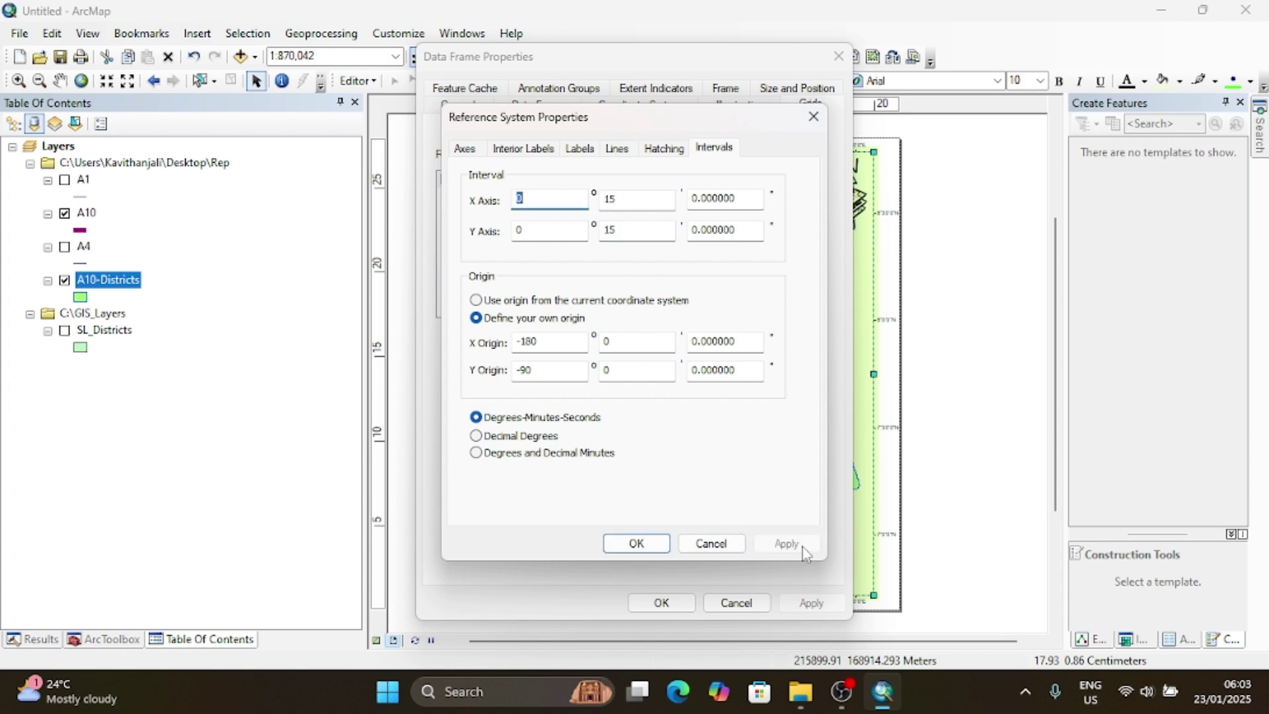
{"action": "left_click", "coordinate": [636, 543]}
{"action": "left_click", "coordinate": [810, 603]}
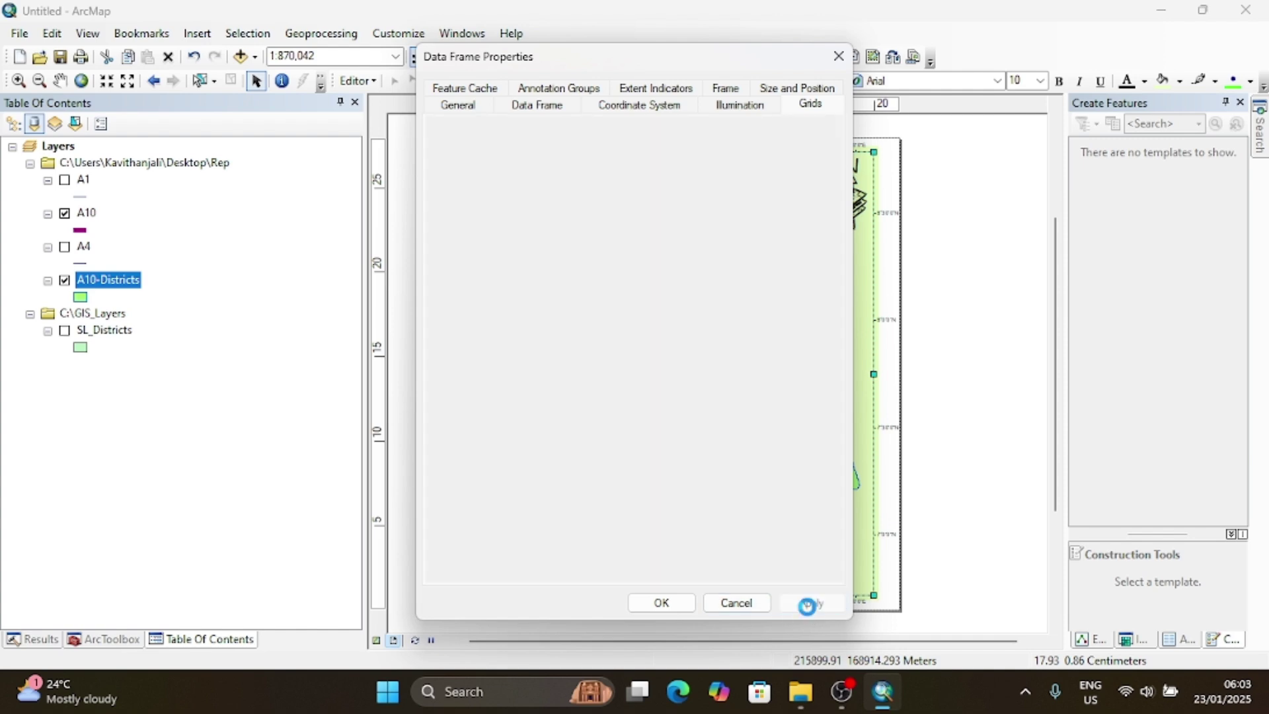
{"action": "left_click", "coordinate": [662, 602]}
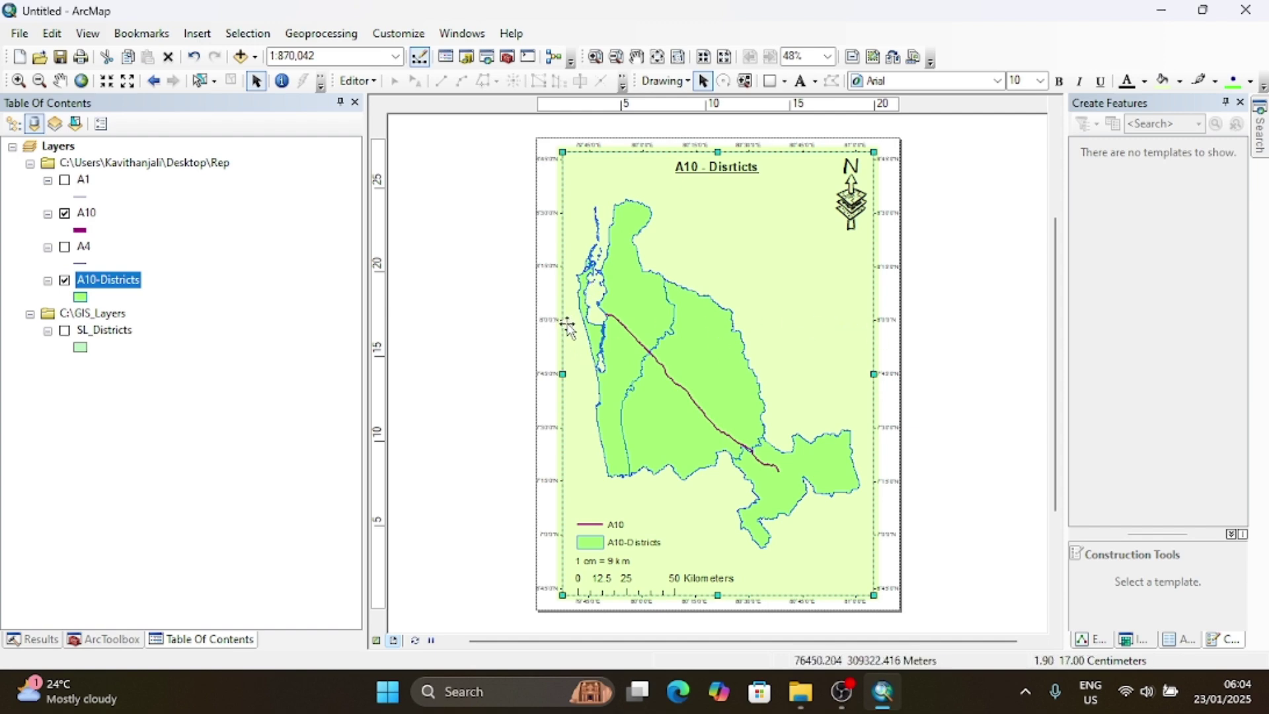
Step: Show the graticule as a grid of lines and apply it to the data frame to preview it on the layout
{"action": "right_click", "coordinate": [767, 246]}
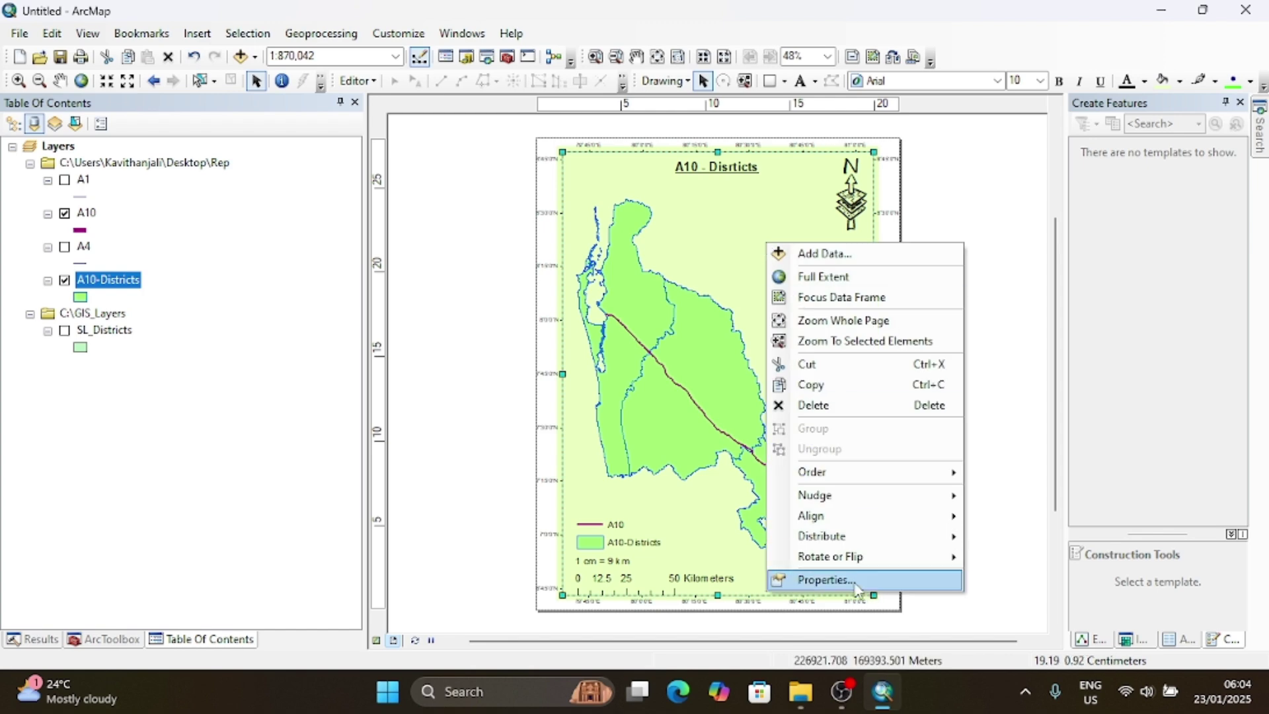
{"action": "left_click", "coordinate": [846, 579]}
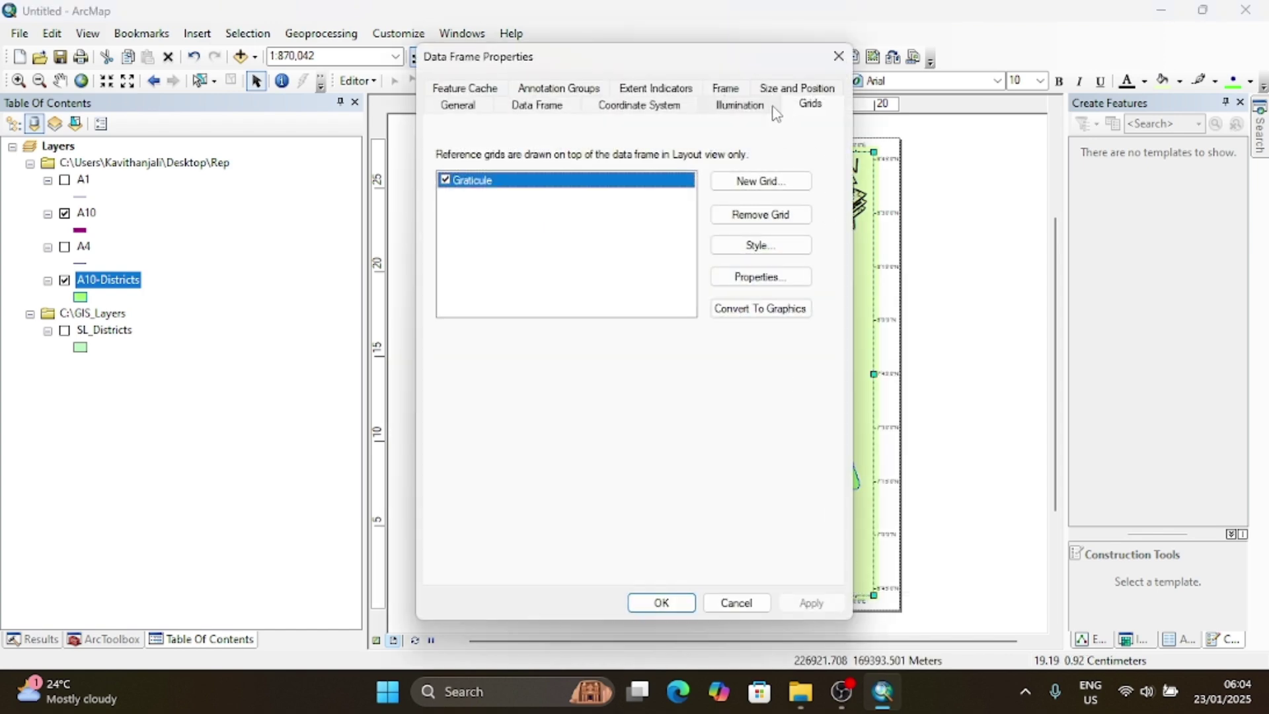
{"action": "left_click", "coordinate": [758, 277]}
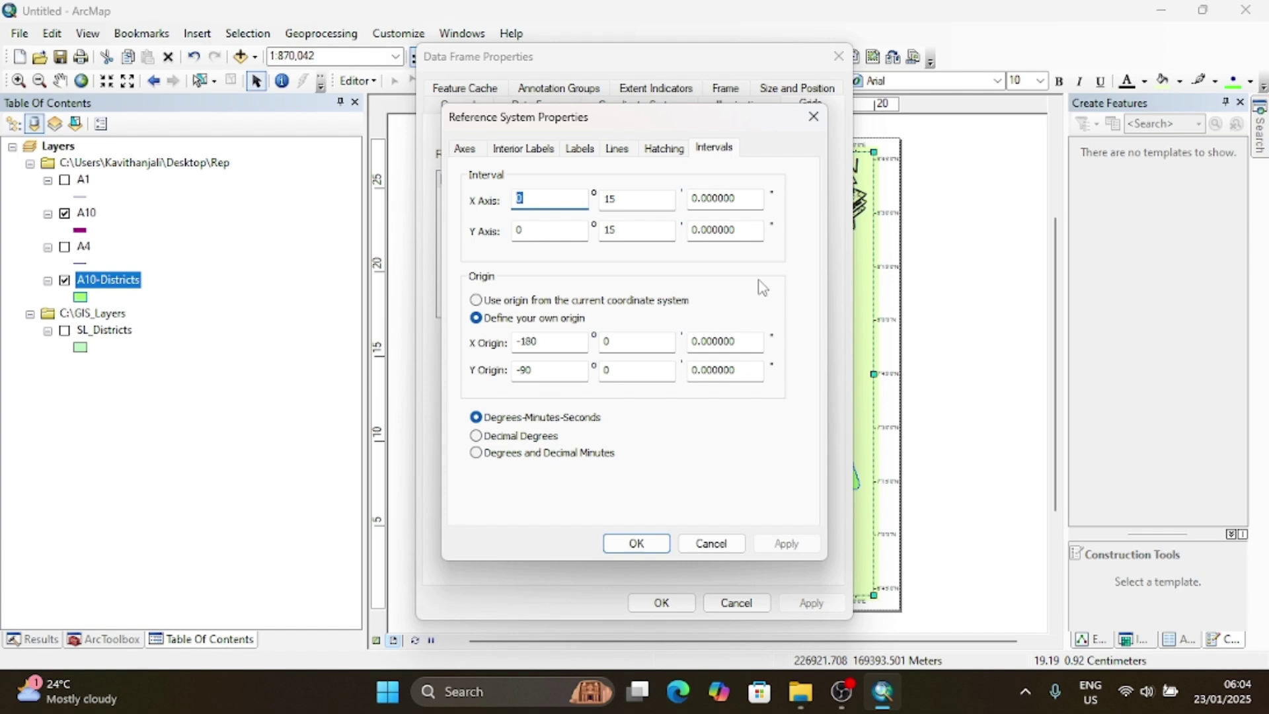
{"action": "left_click", "coordinate": [626, 154]}
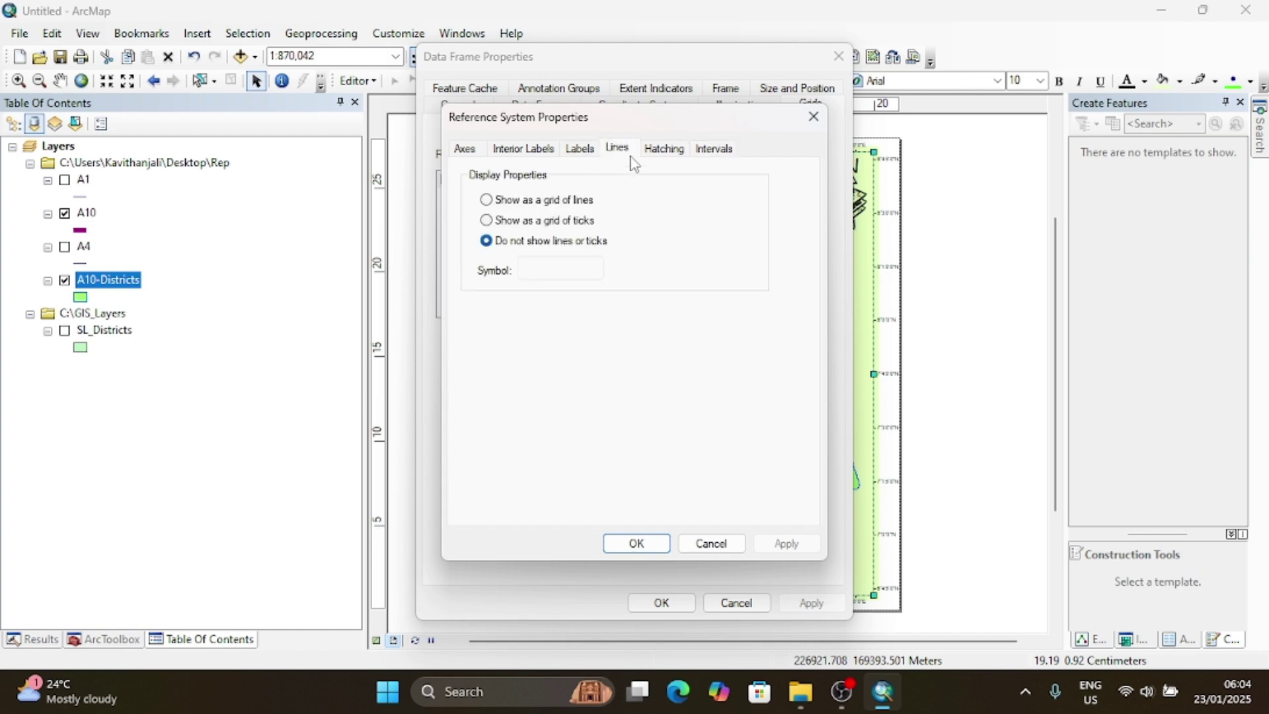
{"action": "left_click", "coordinate": [486, 200]}
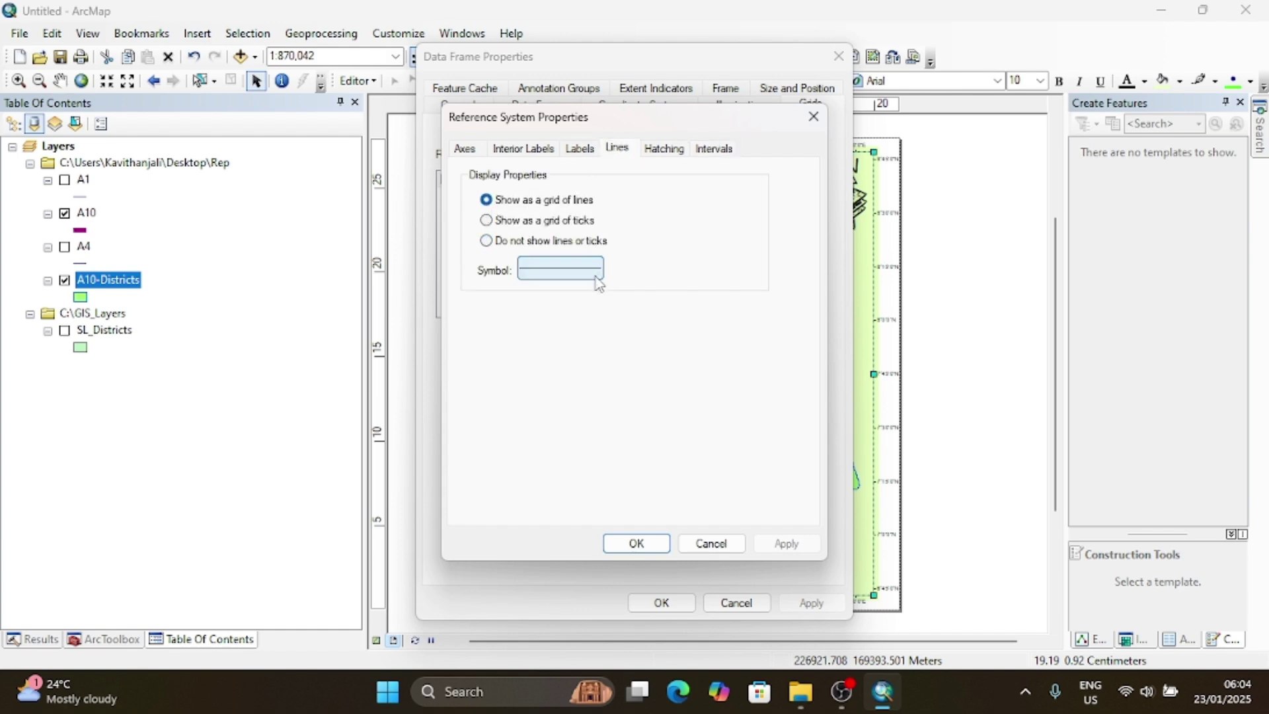
{"action": "left_click", "coordinate": [645, 544]}
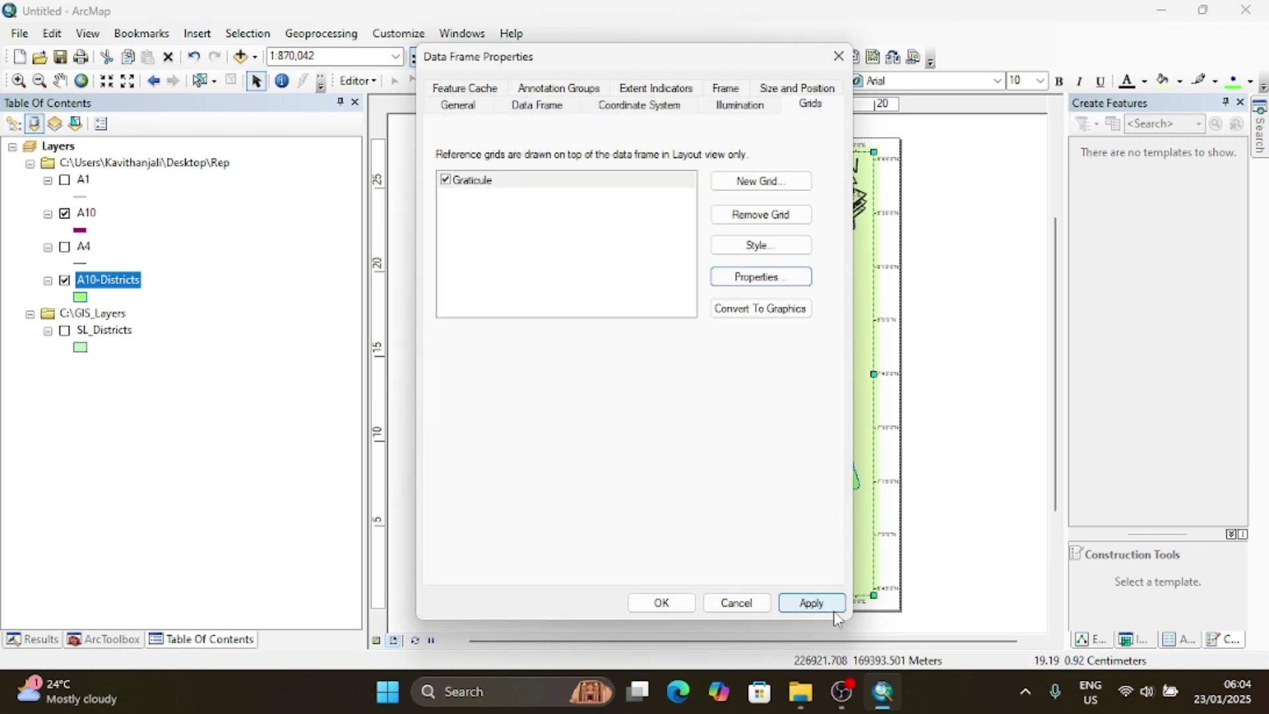
{"action": "left_click", "coordinate": [823, 603]}
{"action": "left_click_drag", "start_coordinate": [704, 68], "coordinate": [382, 57]}
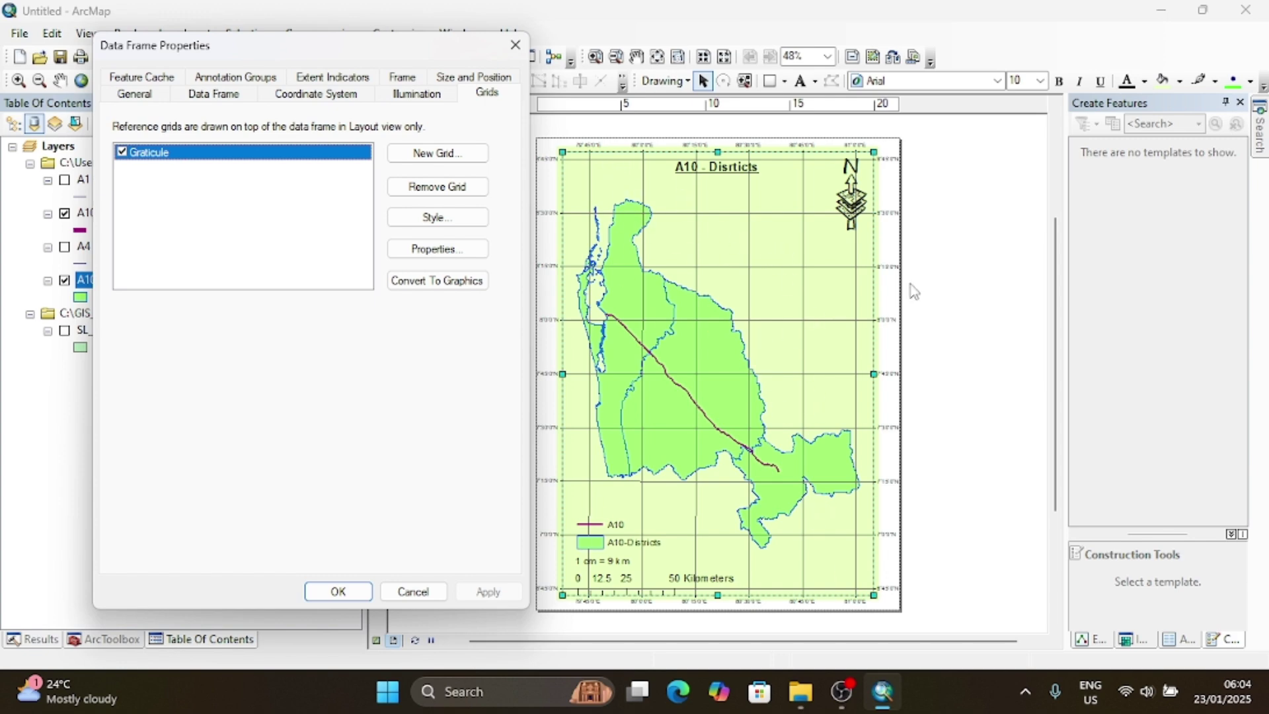
{"action": "left_click", "coordinate": [460, 257]}
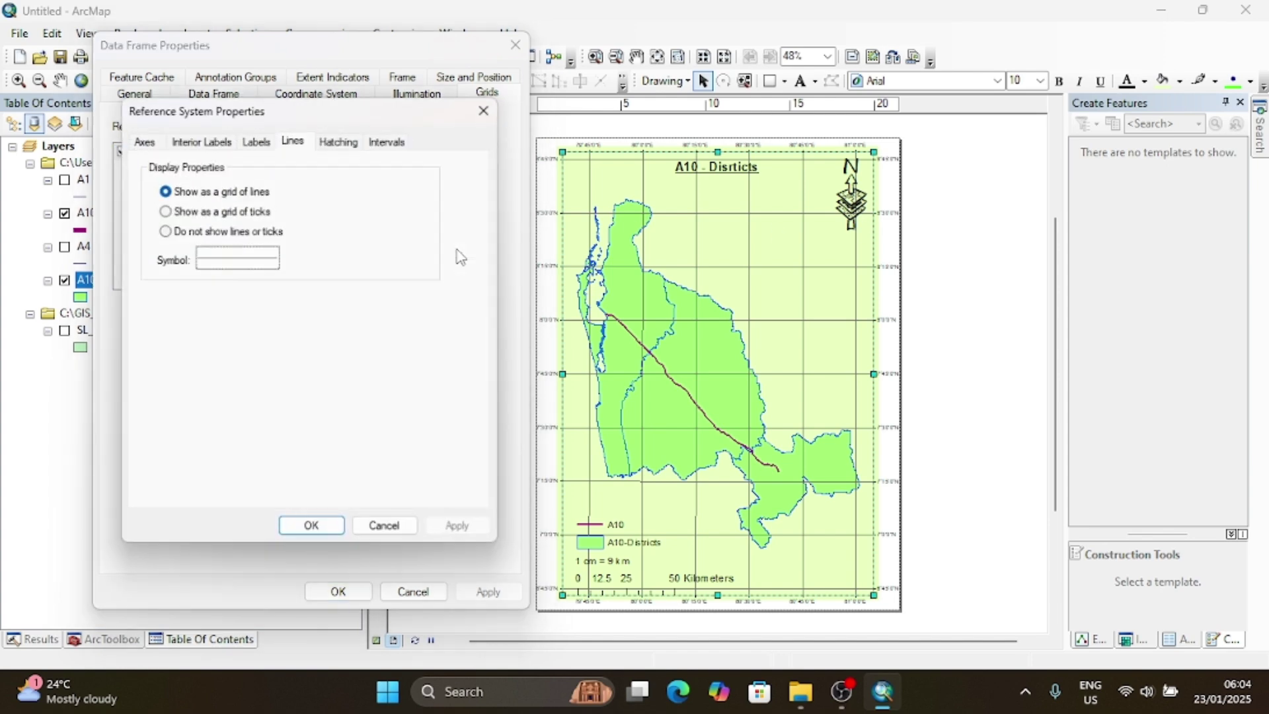
{"action": "left_click", "coordinate": [164, 210]}
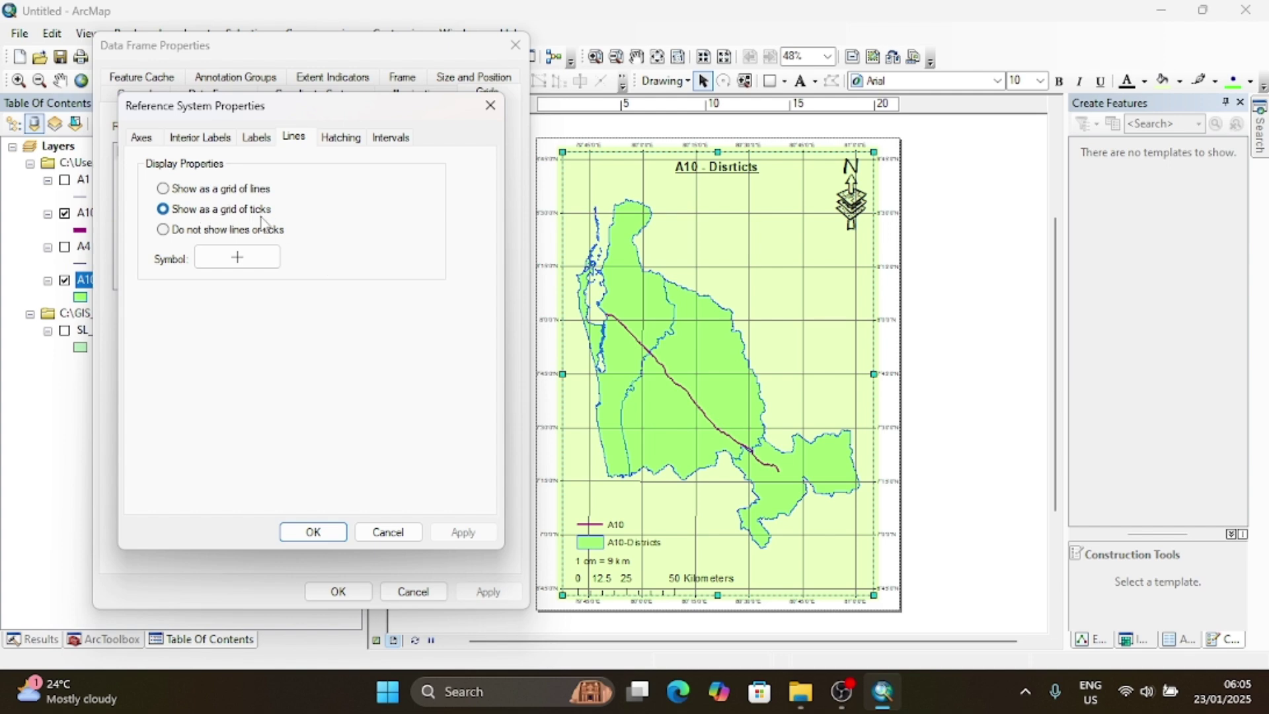
{"action": "left_click", "coordinate": [331, 531]}
{"action": "left_click", "coordinate": [410, 592]}
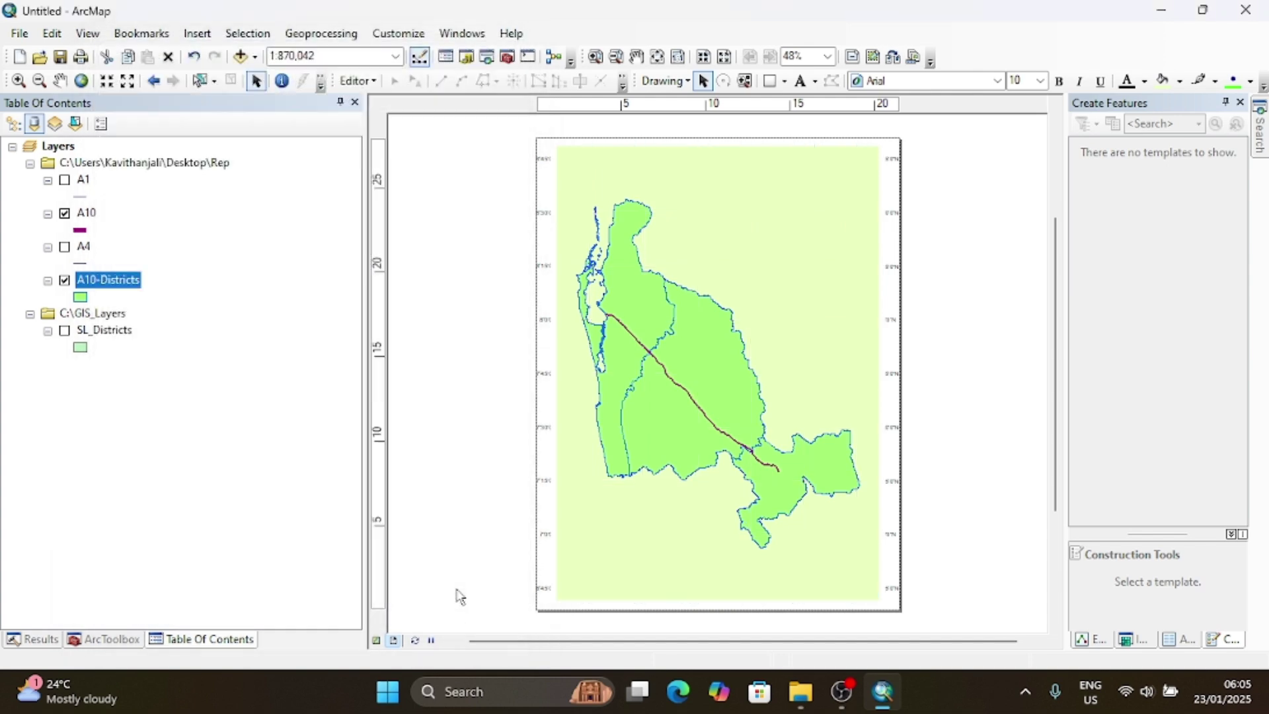
Step: Show the graticule as a grid of ticks and apply it to the data frame to preview it on the layout
{"action": "right_click", "coordinate": [701, 295]}
{"action": "left_click", "coordinate": [780, 632]}
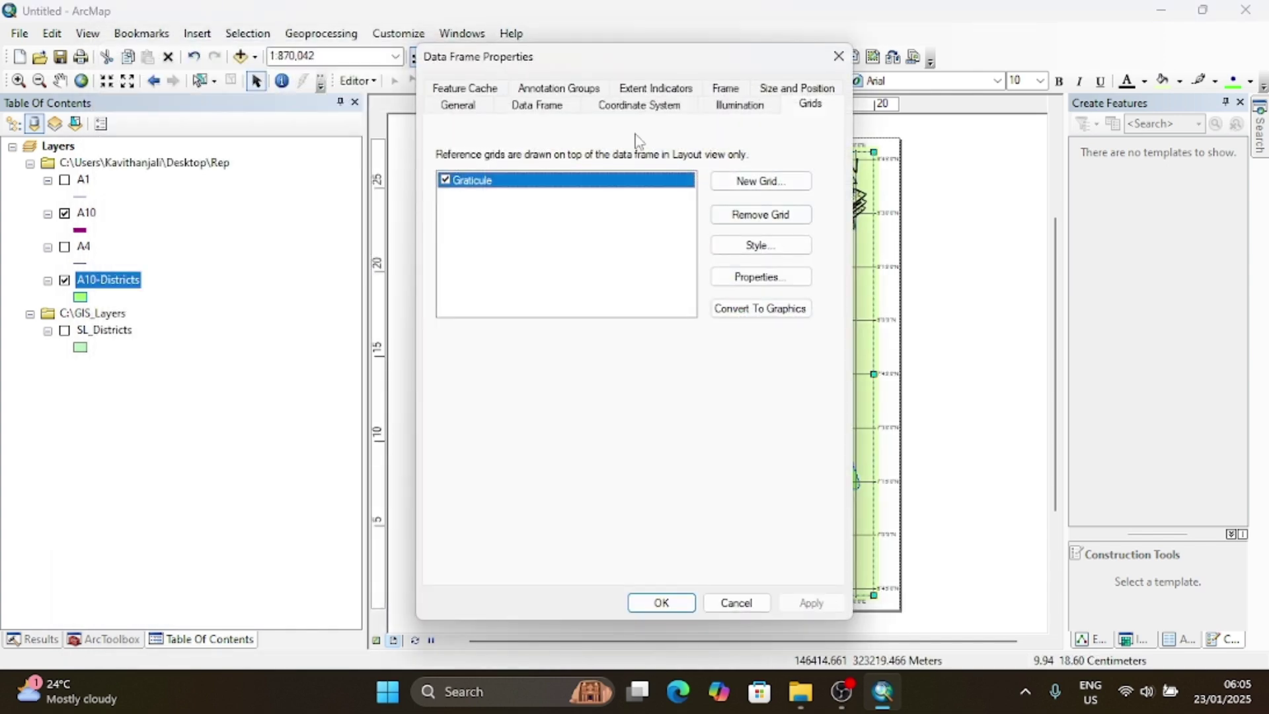
{"action": "left_click", "coordinate": [760, 277]}
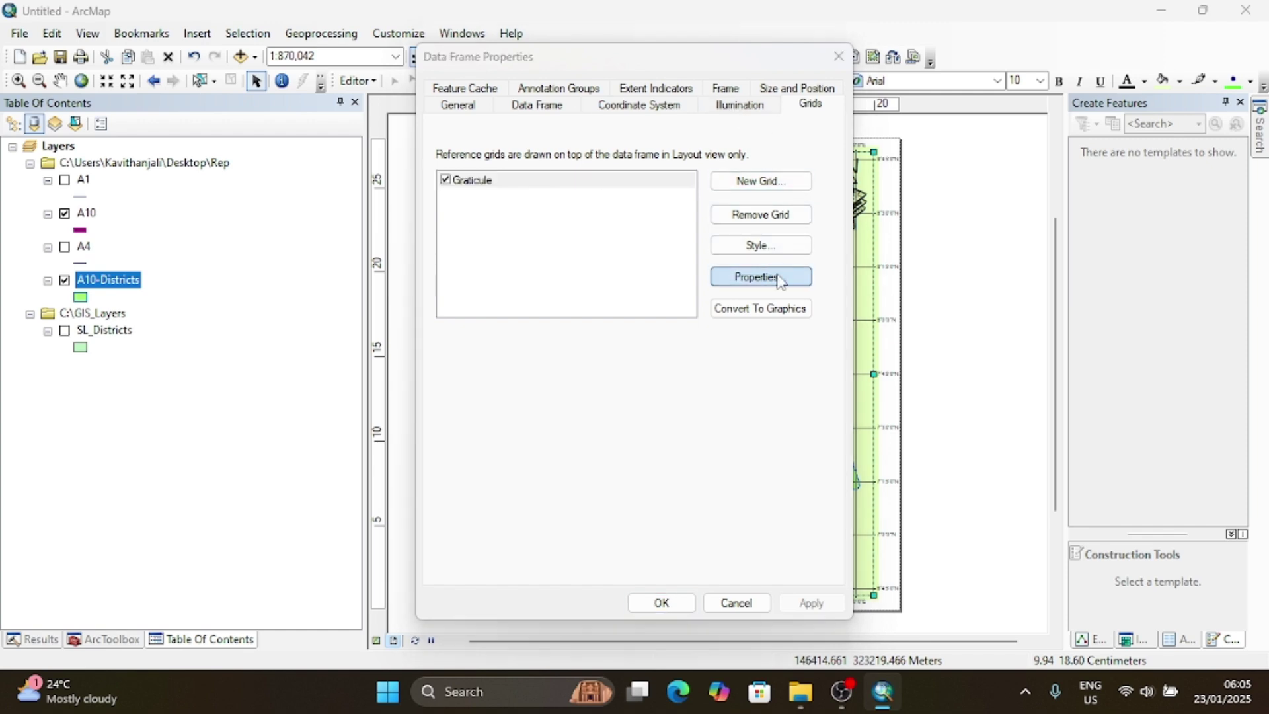
{"action": "left_click", "coordinate": [487, 221]}
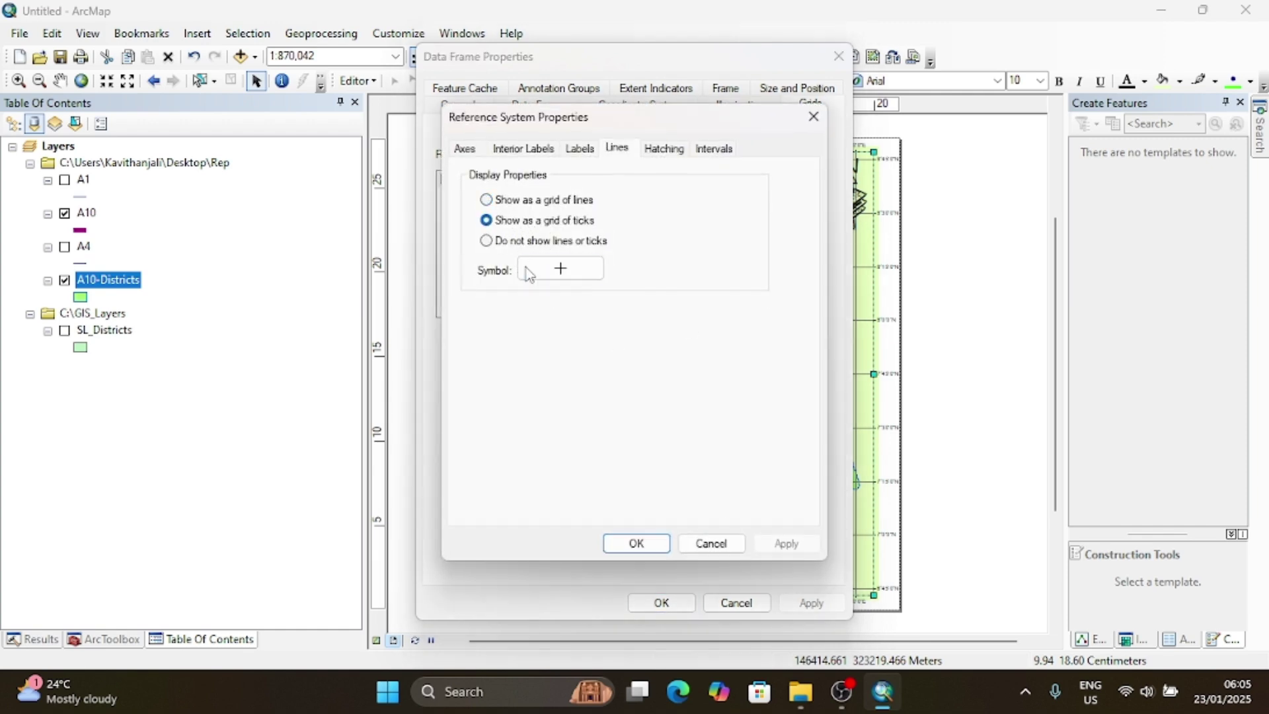
{"action": "left_click", "coordinate": [635, 543]}
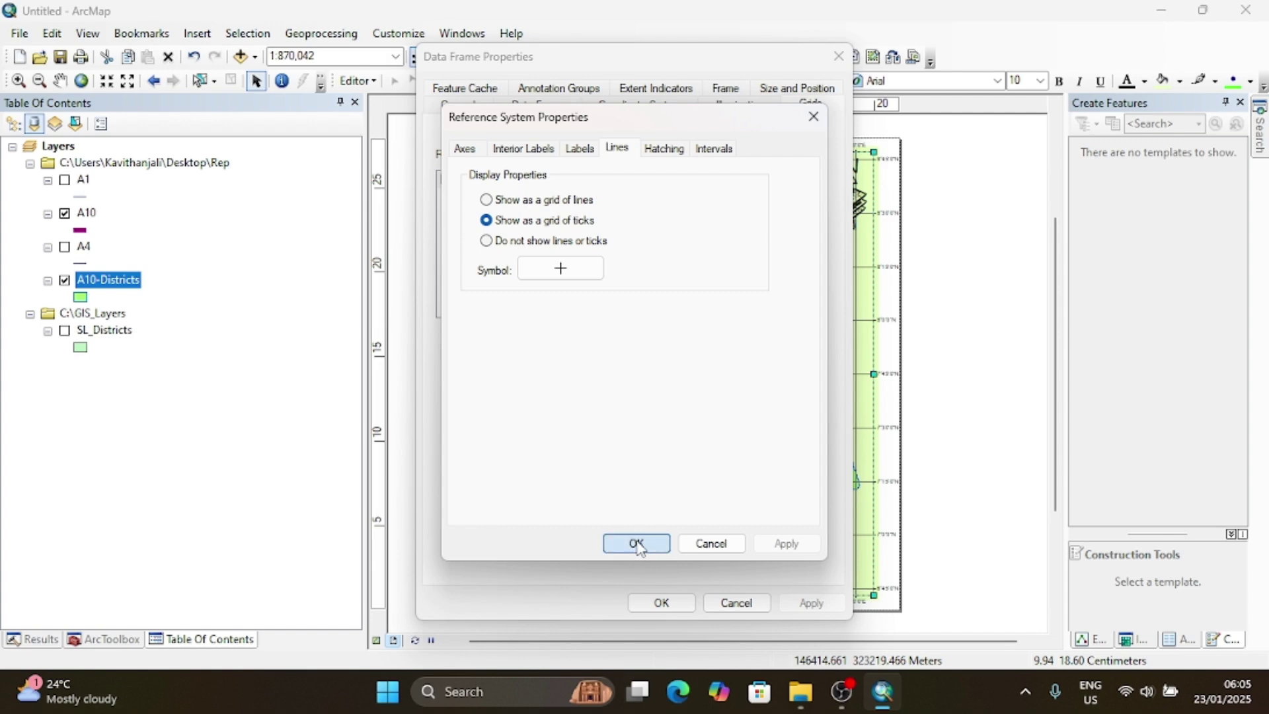
{"action": "left_click", "coordinate": [811, 603]}
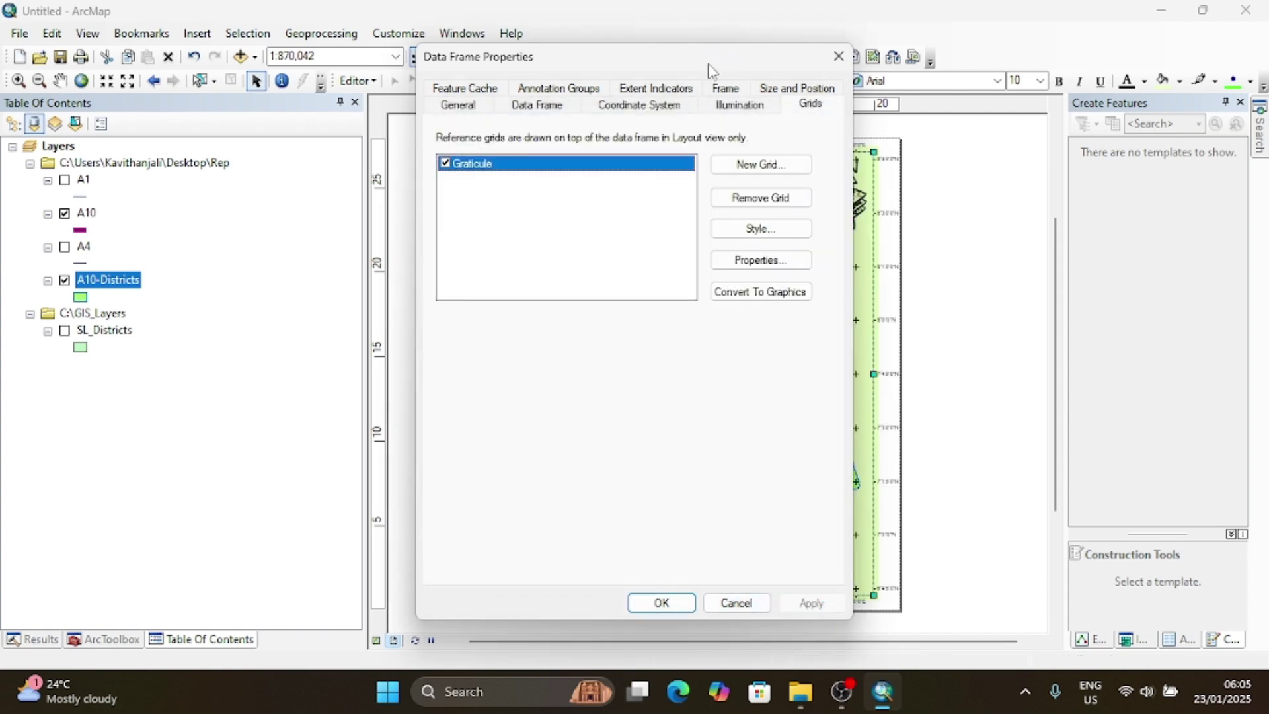
{"action": "left_click_drag", "start_coordinate": [707, 62], "coordinate": [357, 20]}
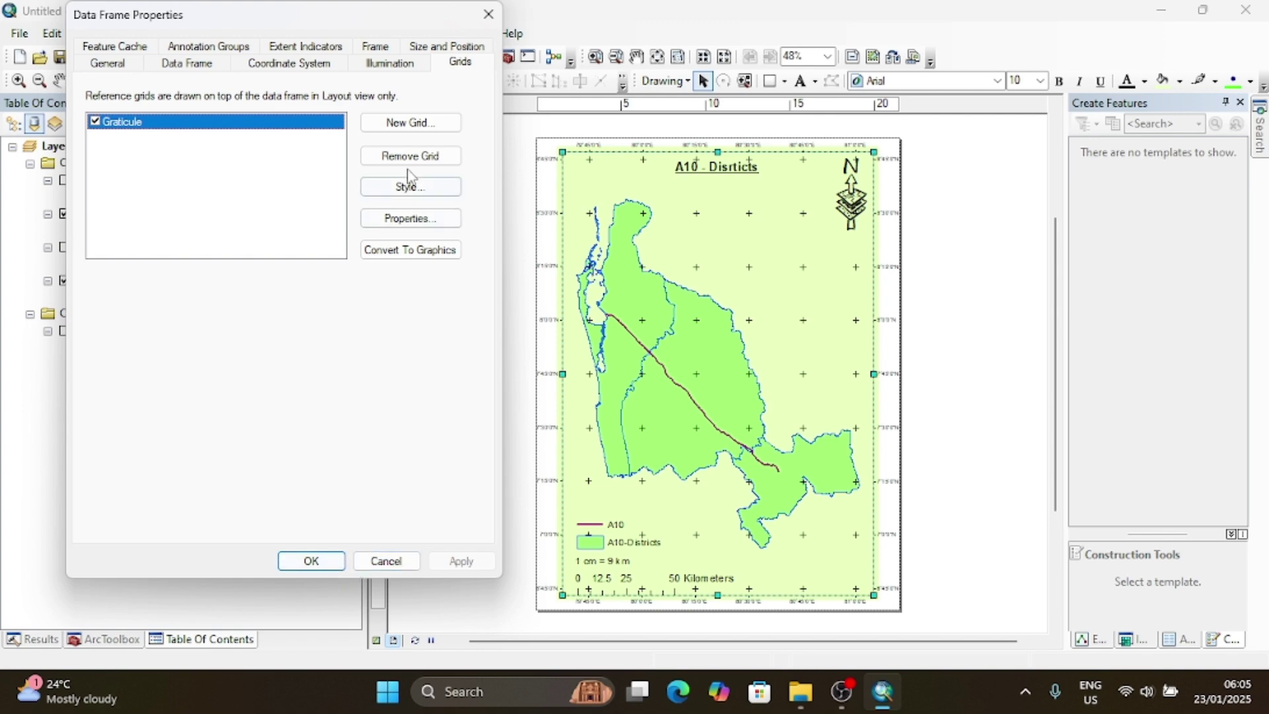
Step: Set the graticule to show neither lines nor ticks and apply it to the data frame
{"action": "left_click", "coordinate": [409, 219]}
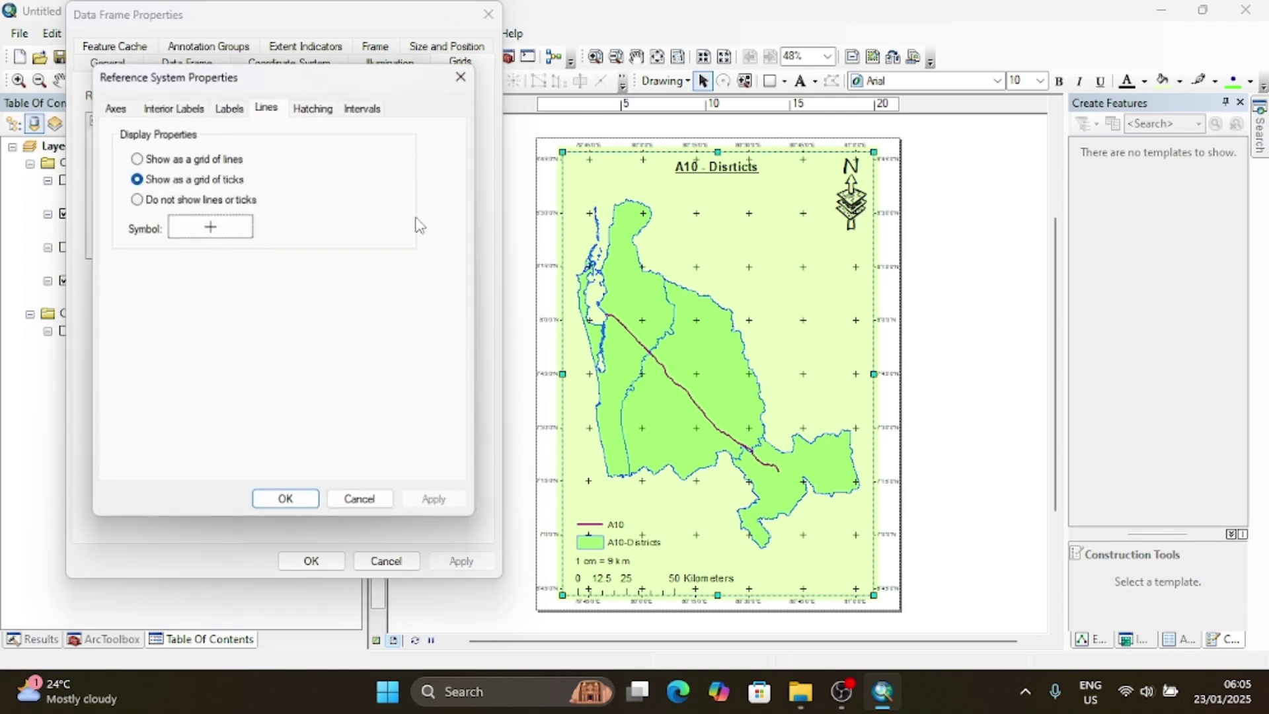
{"action": "left_click", "coordinate": [136, 158]}
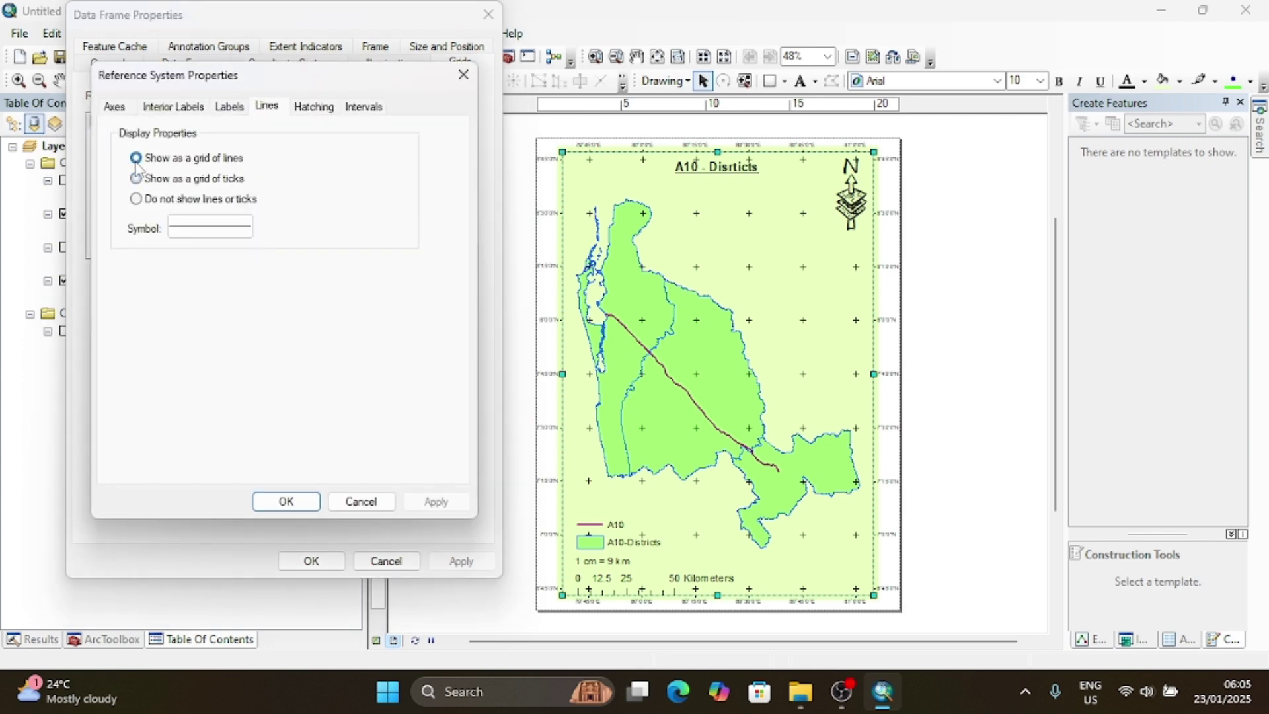
{"action": "left_click", "coordinate": [135, 199]}
{"action": "left_click", "coordinate": [293, 501]}
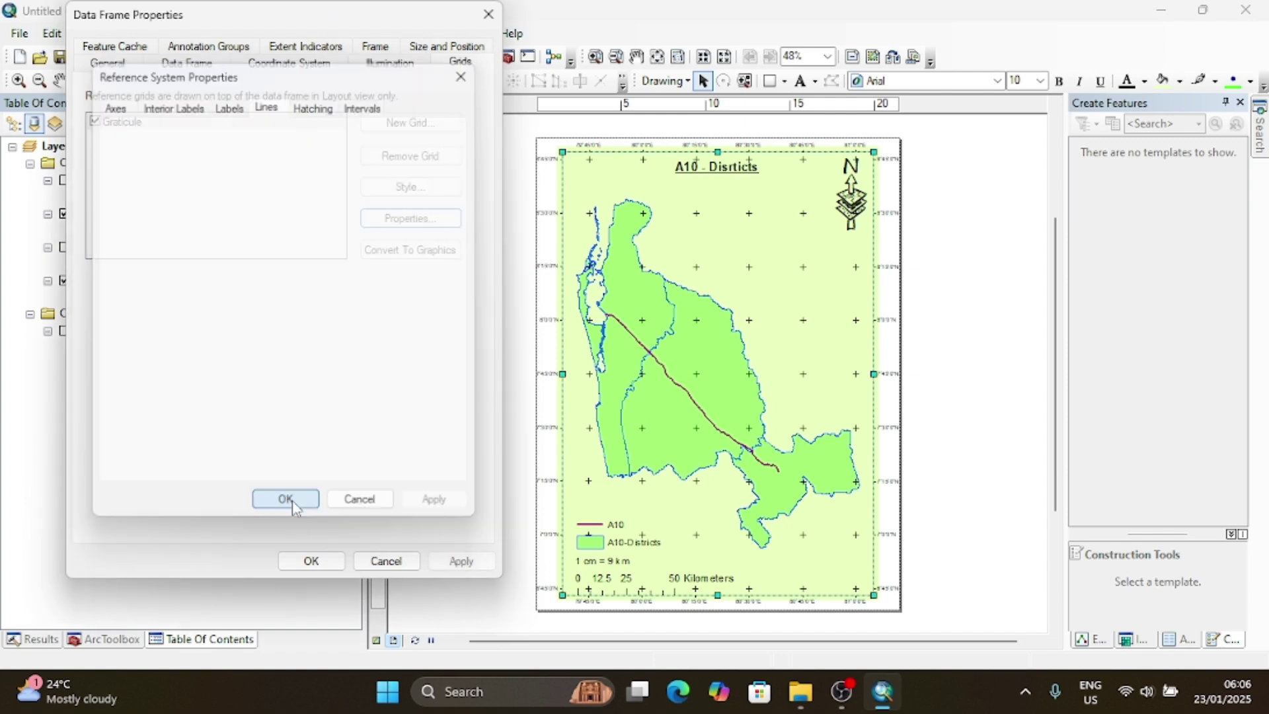
{"action": "left_click", "coordinate": [461, 561]}
{"action": "left_click", "coordinate": [310, 561]}
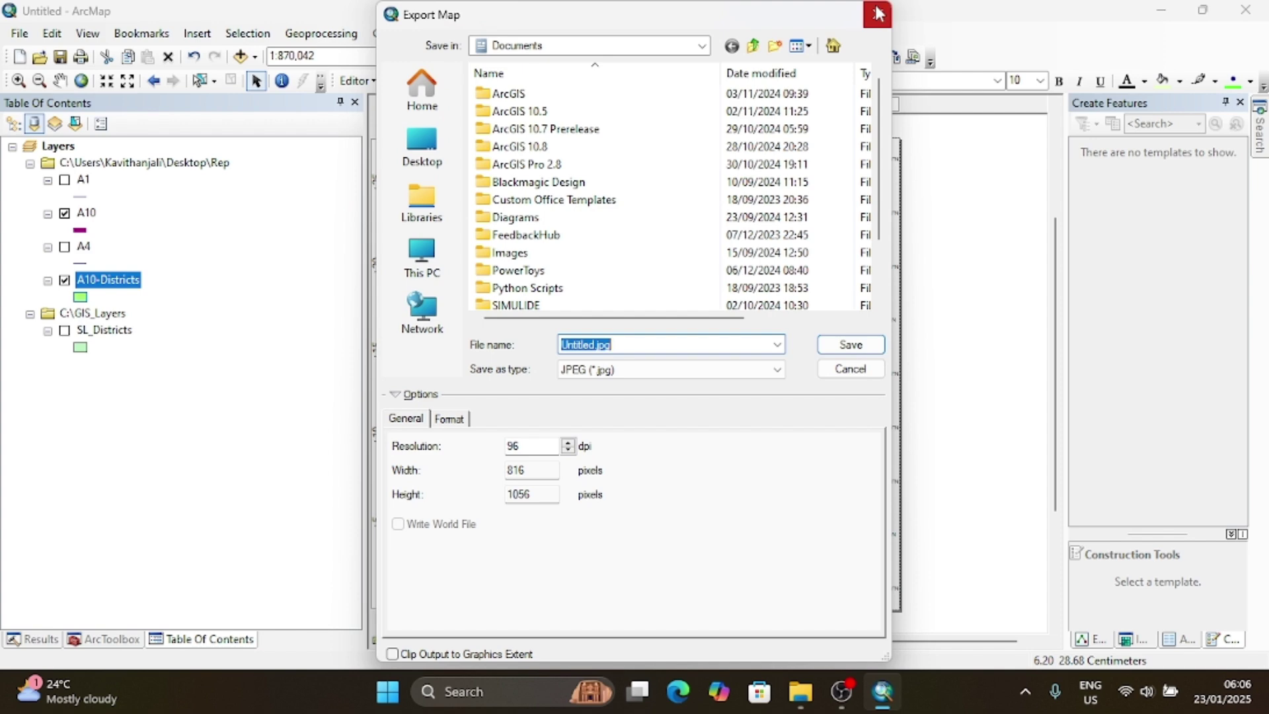
Step: Examine the file formats available for exporting the map, and close the export dialog without saving
{"action": "left_click", "coordinate": [911, 12]}
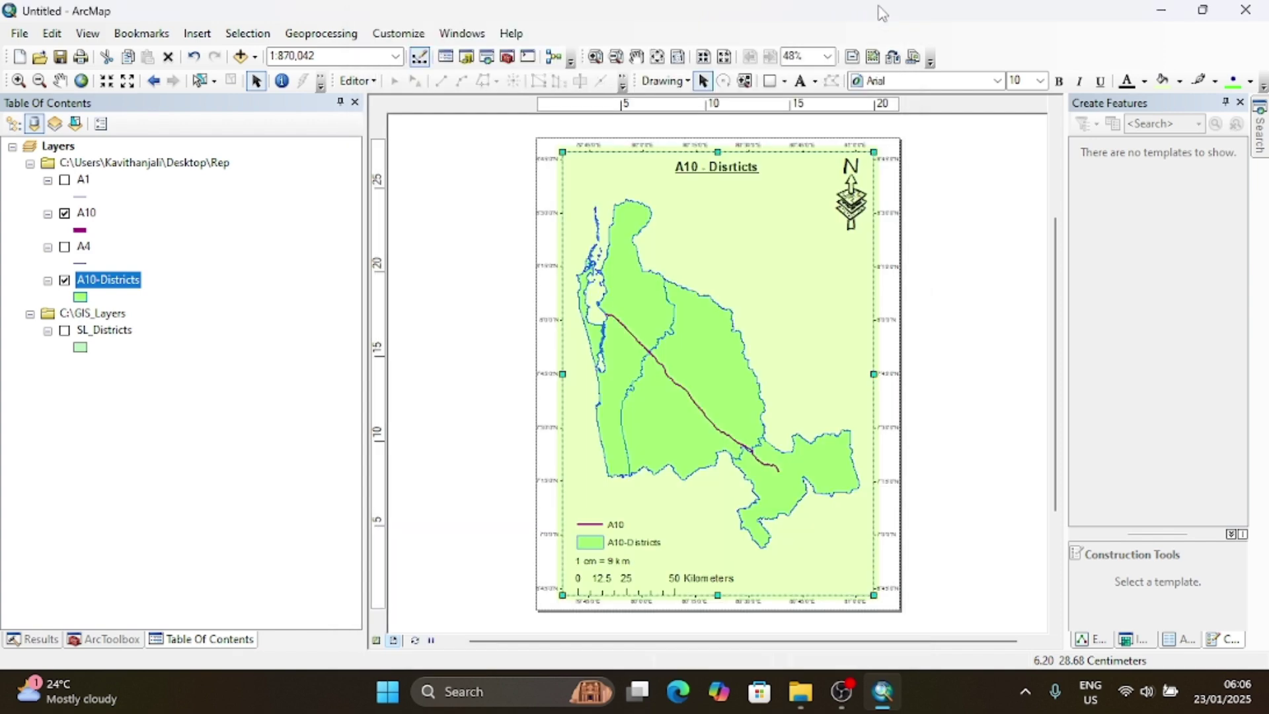
{"action": "left_click", "coordinate": [19, 33]}
{"action": "left_click", "coordinate": [19, 33]}
{"action": "left_click", "coordinate": [94, 36]}
{"action": "mouse_move", "coordinate": [16, 36]}
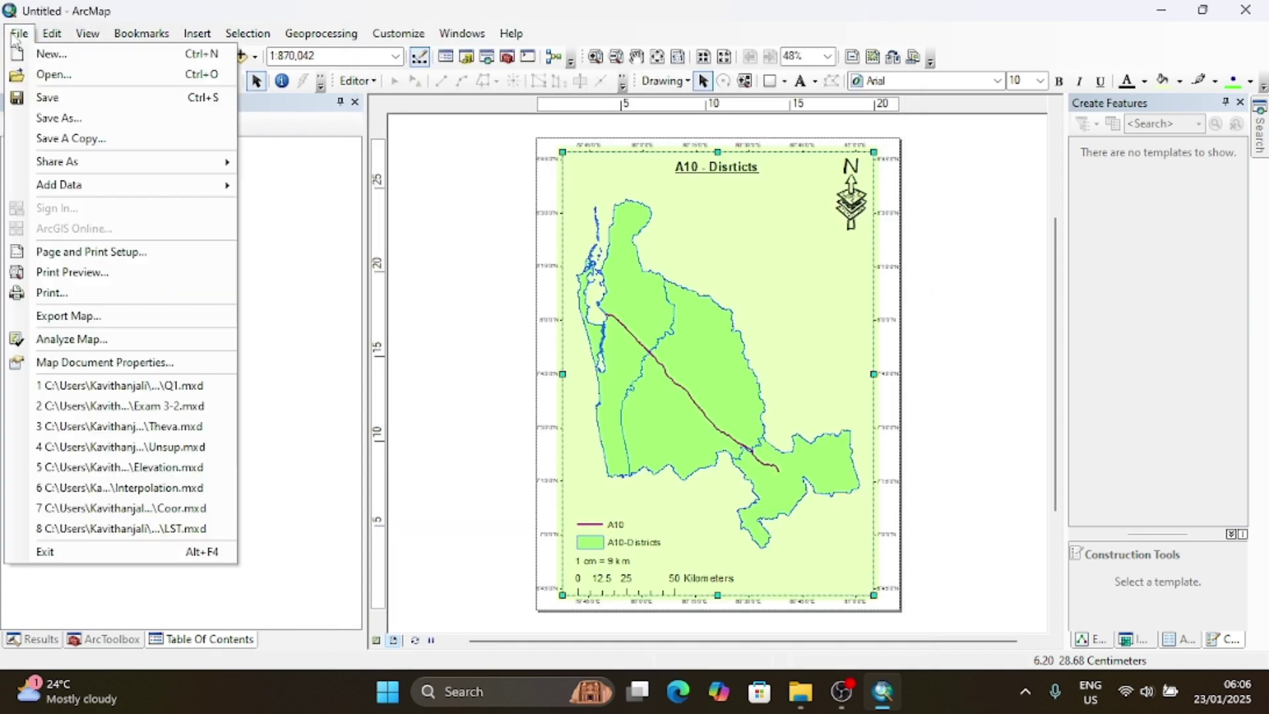
{"action": "left_click", "coordinate": [82, 317]}
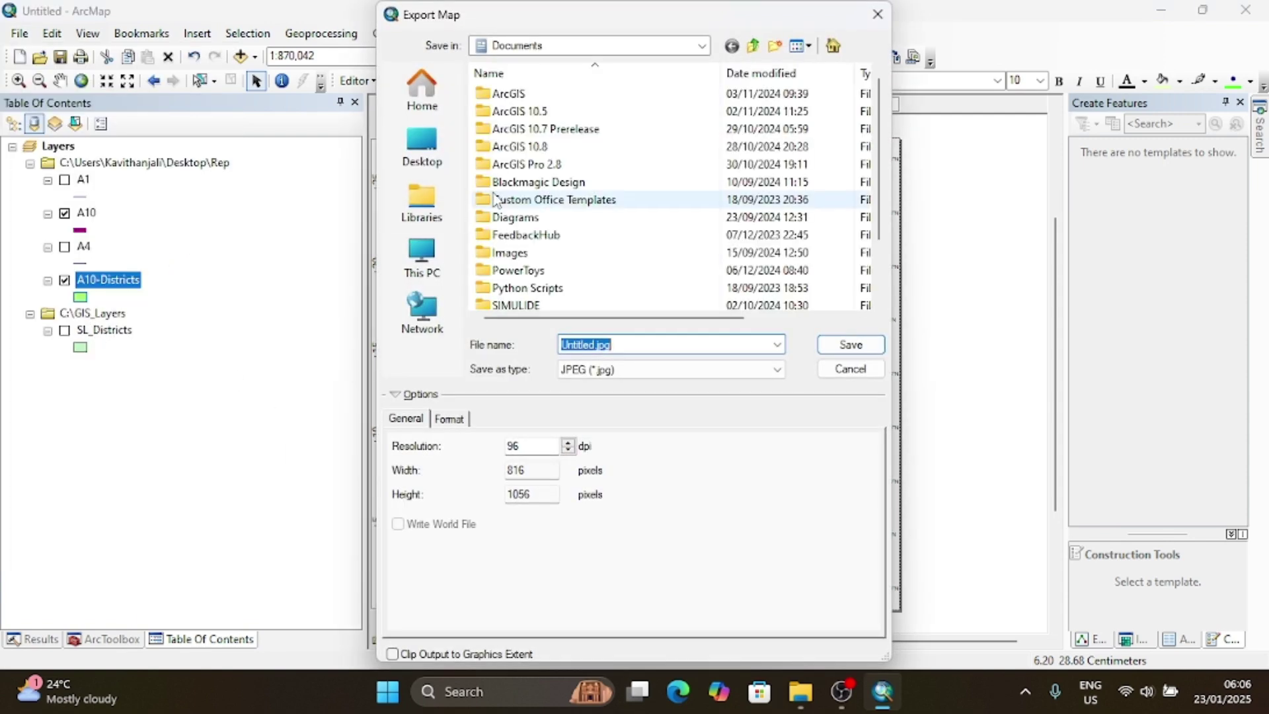
{"action": "left_click", "coordinate": [612, 365]}
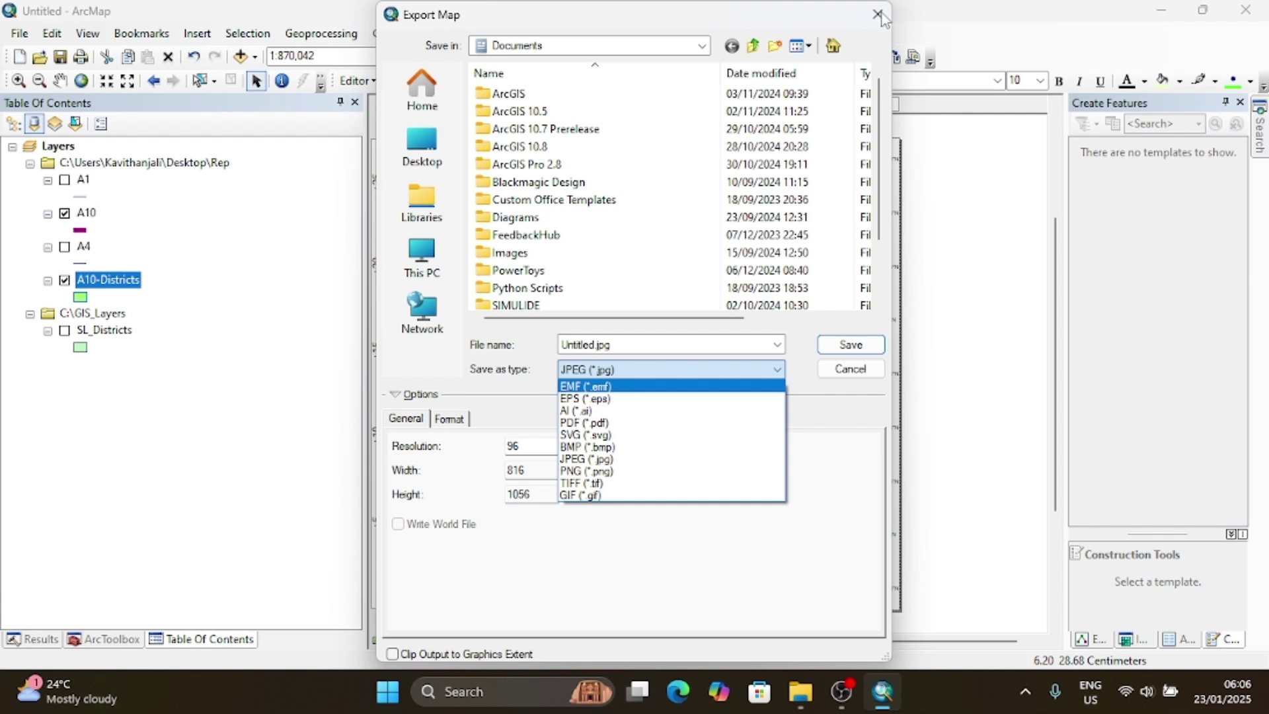
{"action": "left_click", "coordinate": [879, 15]}
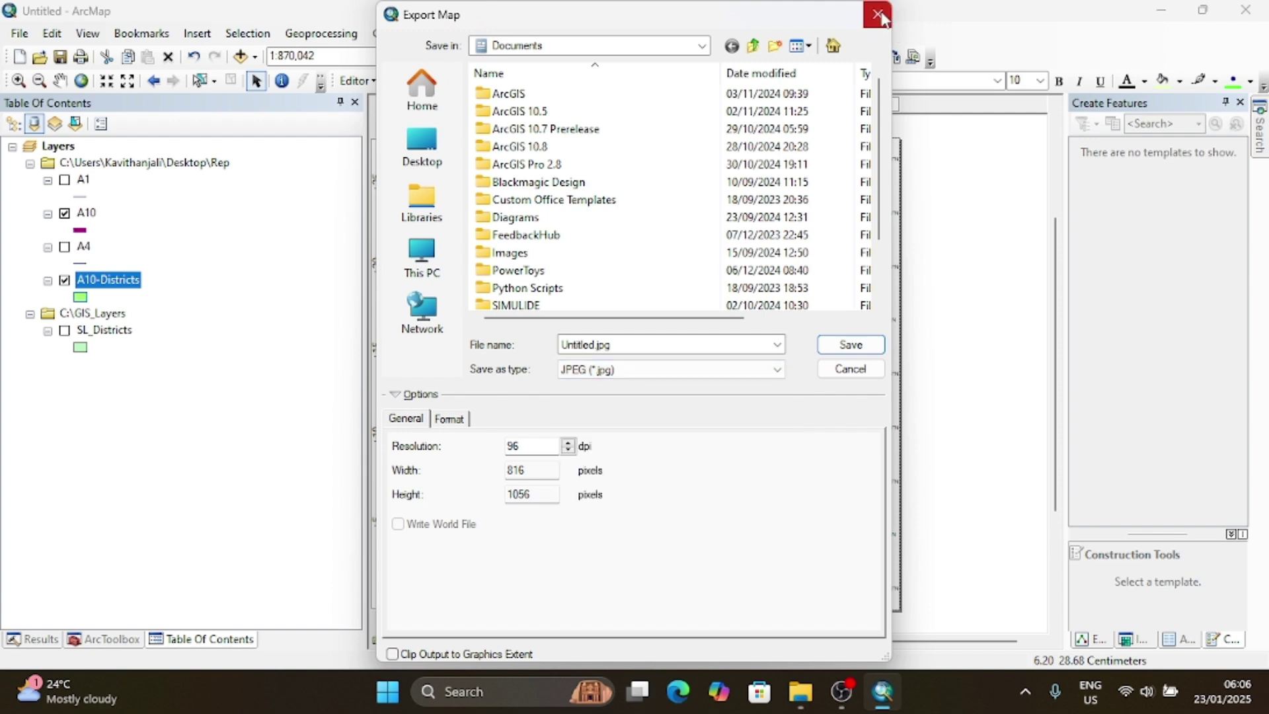
{"action": "left_click", "coordinate": [883, 18]}
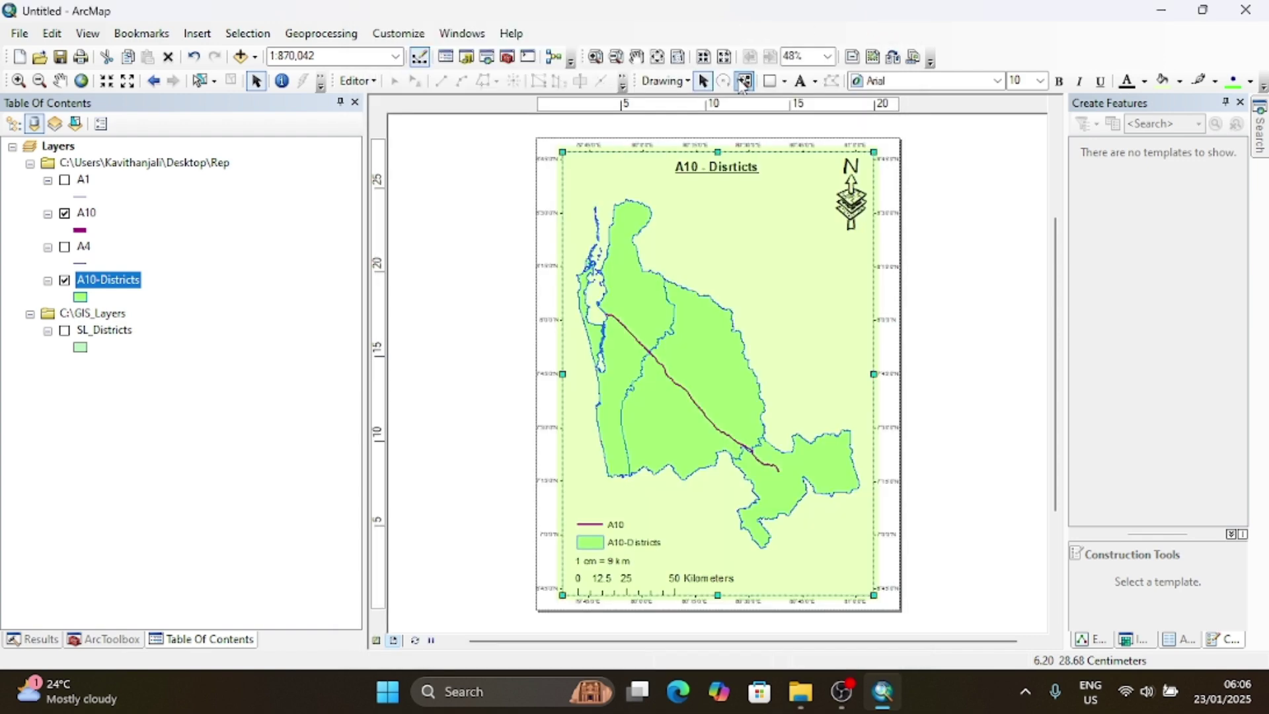